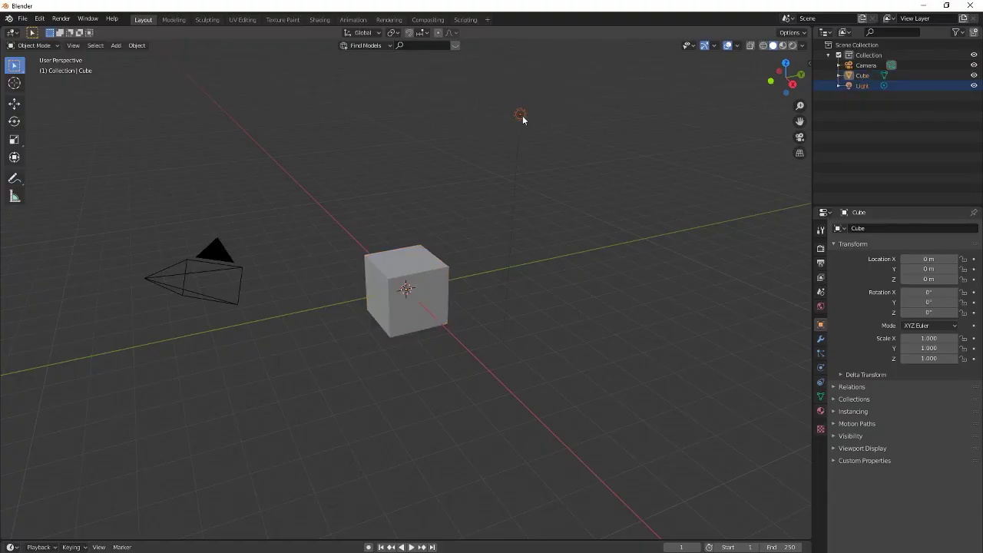
Delete the default light and switch the viewport to the camera view.
{"action": "key", "text": "x"}
{"action": "left_click", "coordinate": [496, 117]}
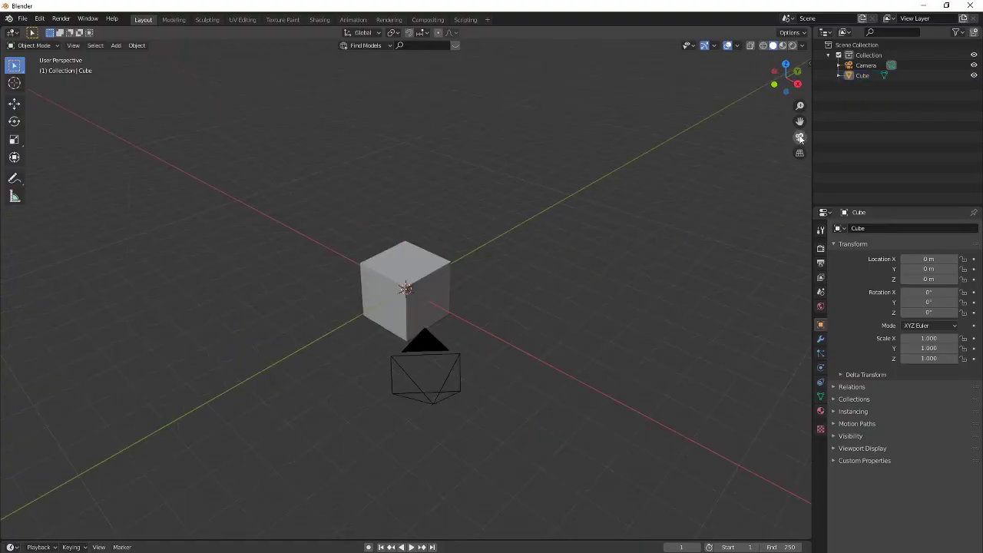
{"action": "left_click", "coordinate": [800, 137]}
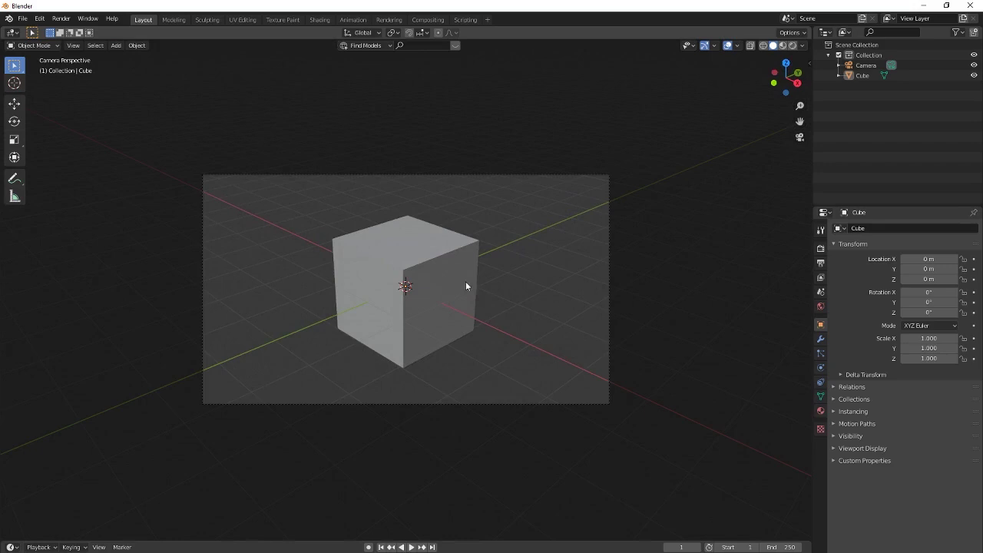
Scale the cube into a slab, to about 0.327 along Z and about 1.306 along Y.
{"action": "left_click", "coordinate": [452, 297]}
{"action": "key", "text": "s"}
{"action": "key", "text": "z"}
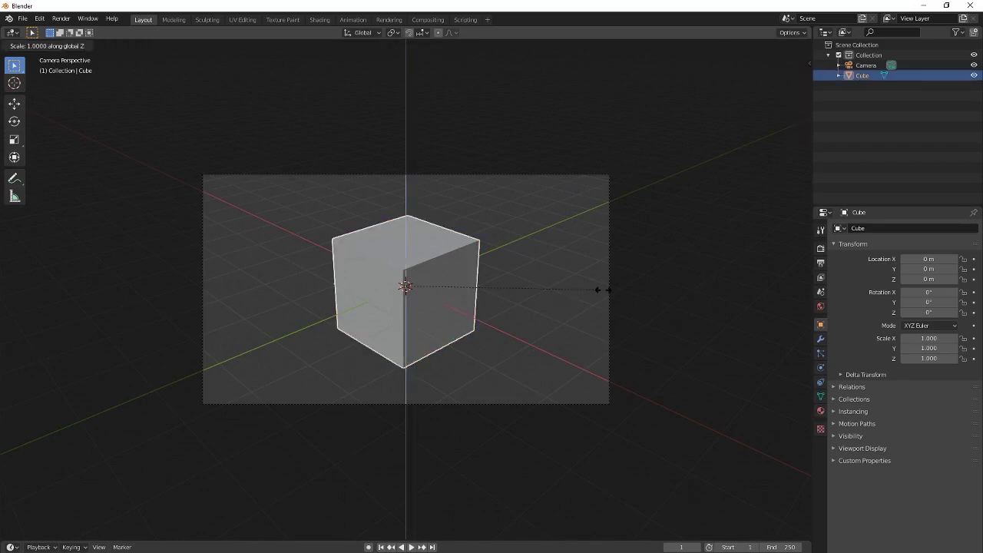
{"action": "left_click", "coordinate": [465, 291]}
{"action": "key", "text": "s"}
{"action": "key", "text": "y"}
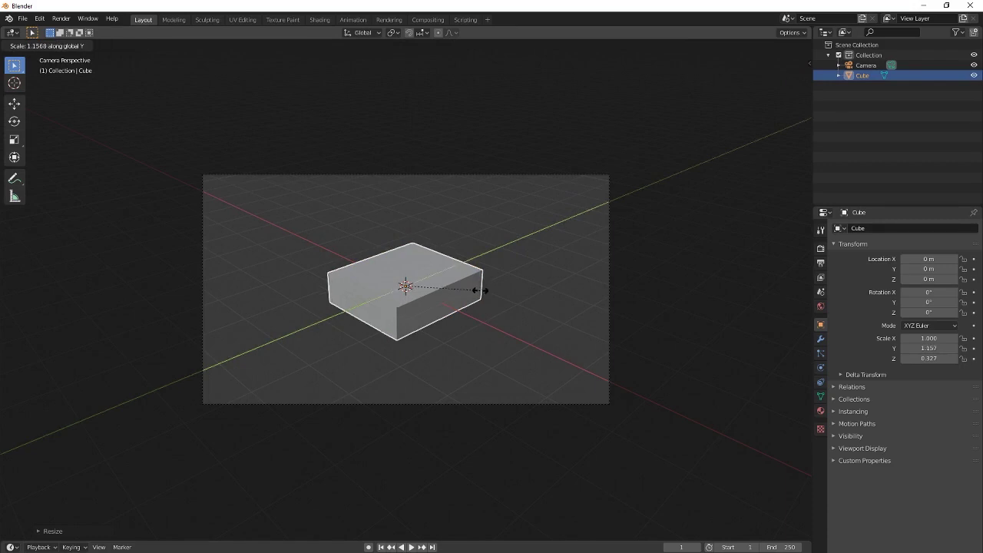
{"action": "left_click", "coordinate": [488, 293]}
{"action": "scroll", "coordinate": [440, 314], "scroll_direction": "up", "scroll_amount": 3}
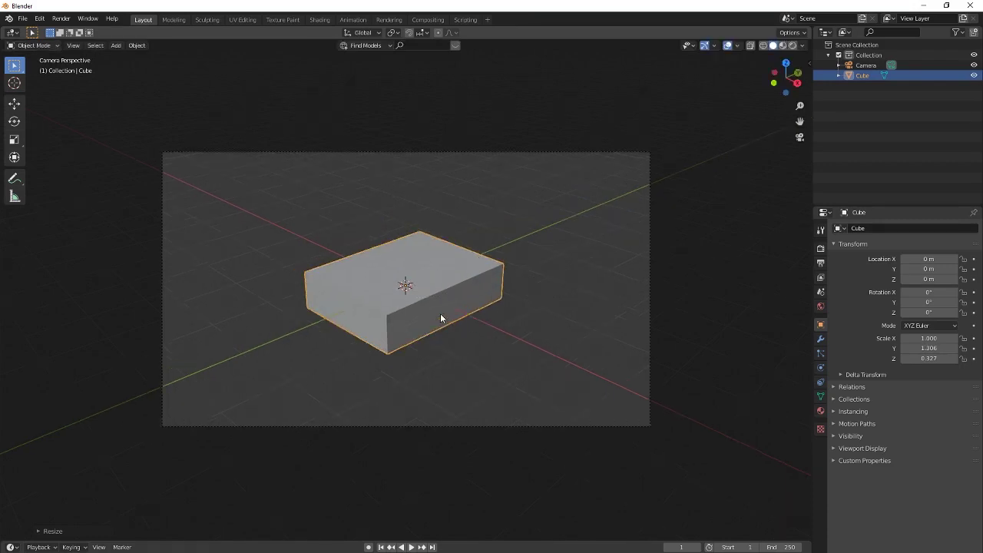
{"action": "key", "text": "shift+d"}
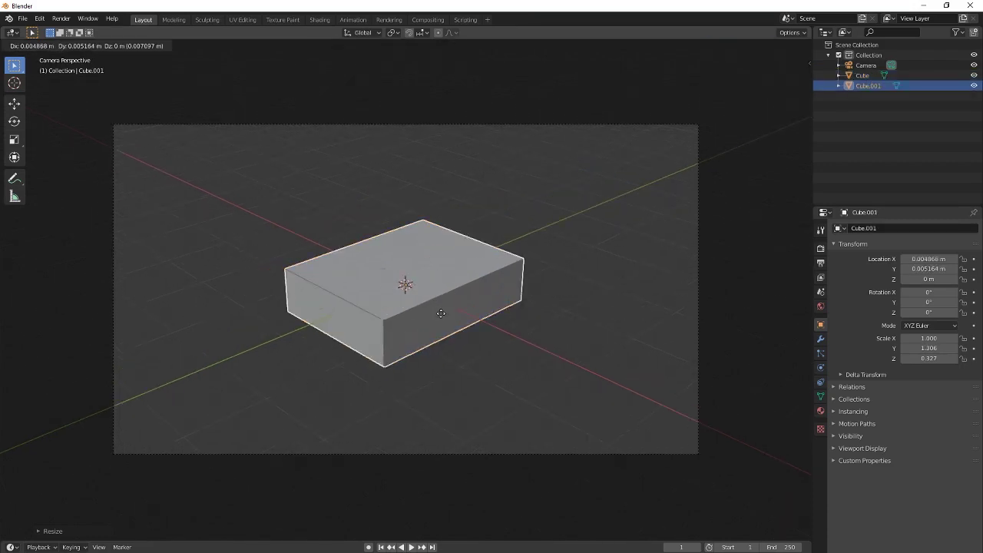
{"action": "key", "text": "z"}
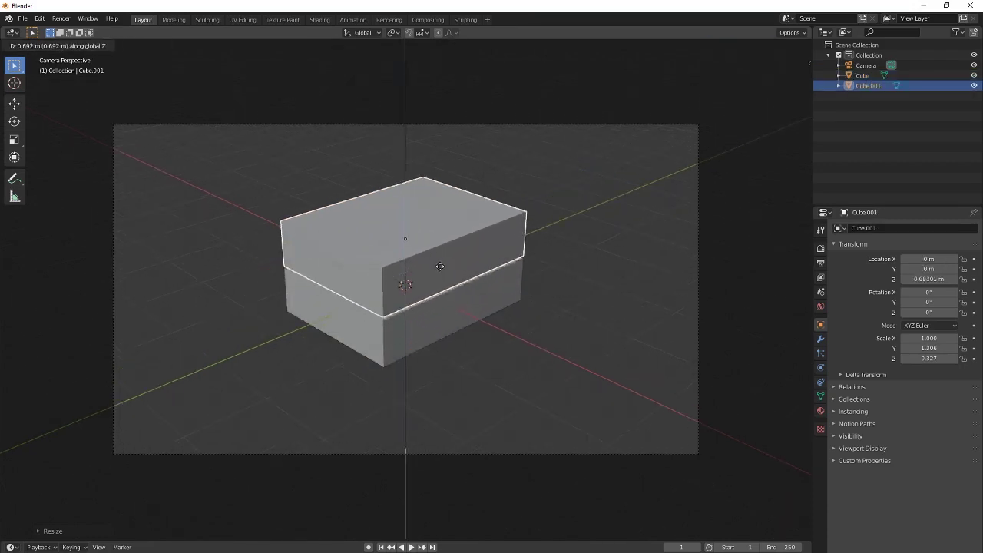
{"action": "left_click", "coordinate": [441, 267]}
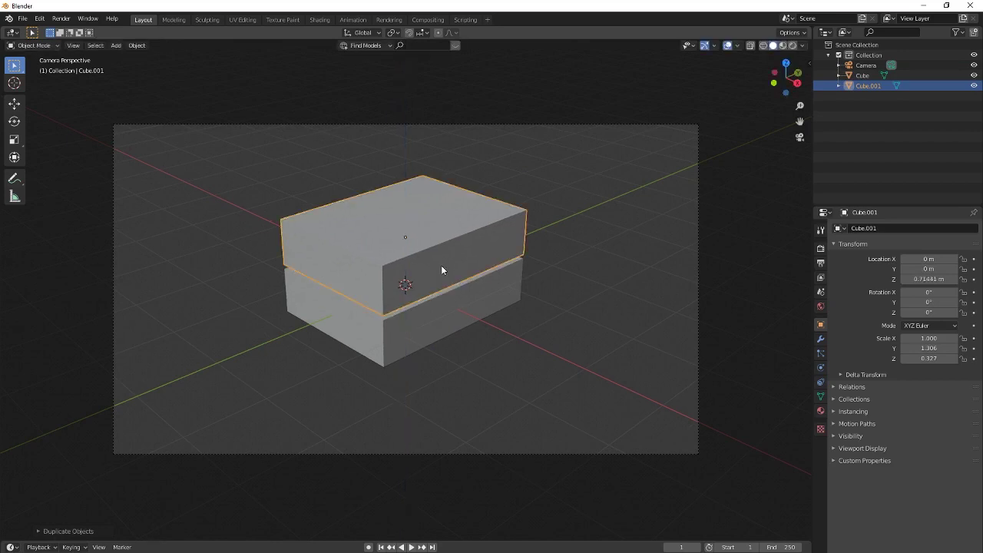
{"action": "key", "text": "x"}
{"action": "left_click", "coordinate": [441, 264]}
Flatten the slab to a Z scale of about 0.202 and place a duplicate about 0.45 m above it.
{"action": "left_click", "coordinate": [456, 319]}
{"action": "key", "text": "s"}
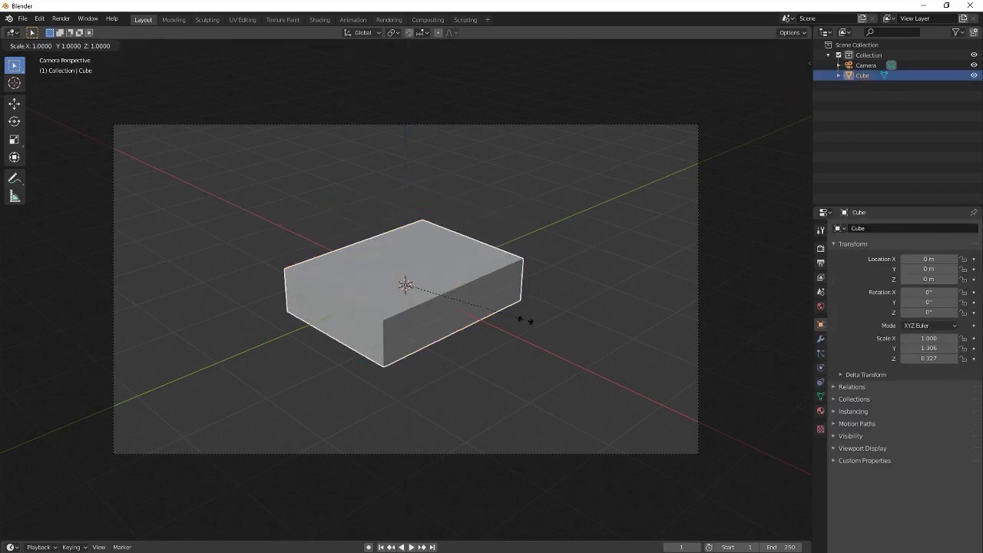
{"action": "key", "text": "z"}
{"action": "left_click", "coordinate": [482, 306]}
{"action": "key", "text": "shift+d"}
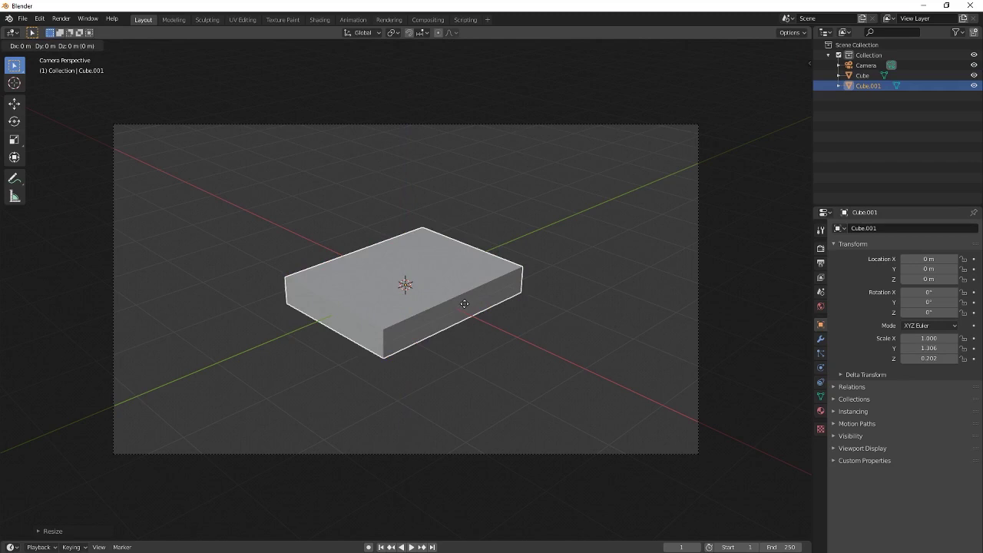
{"action": "key", "text": "z"}
{"action": "left_click", "coordinate": [516, 291]}
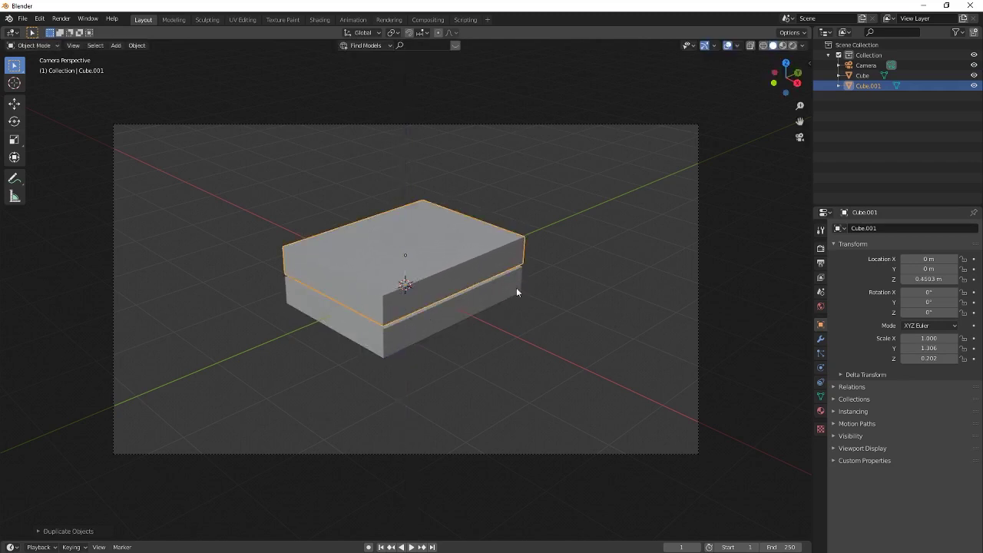
Shorten the upper slab to a Y scale of about 0.469 and move it along +Y to about 0.838 m, flush with the lower slab's edge.
{"action": "middle_click_drag", "start_coordinate": [527, 274], "coordinate": [488, 305]}
{"action": "scroll", "coordinate": [485, 277], "scroll_direction": "up", "scroll_amount": 4}
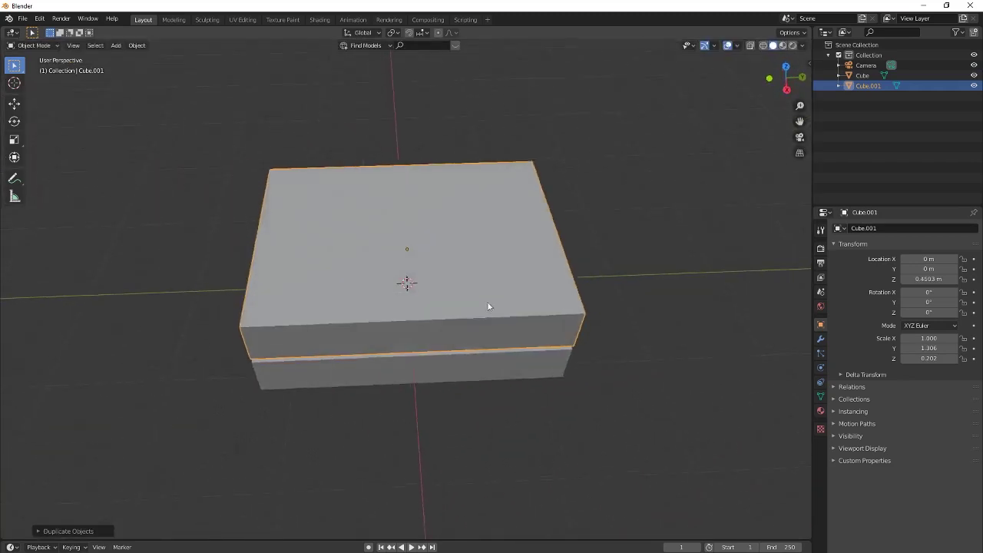
{"action": "scroll", "coordinate": [488, 305], "scroll_direction": "down", "scroll_amount": 1}
{"action": "left_click", "coordinate": [785, 66]}
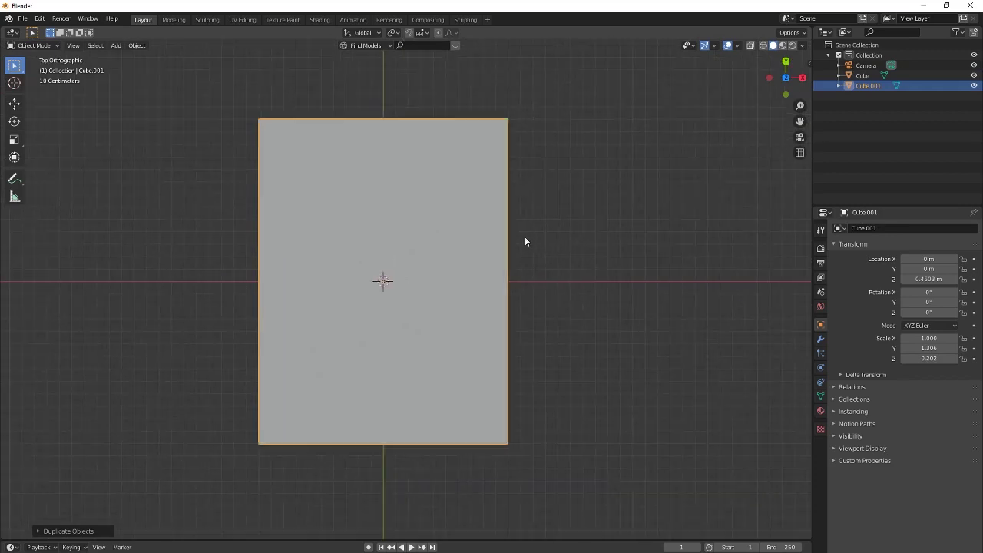
{"action": "key", "text": "s"}
{"action": "key", "text": "y"}
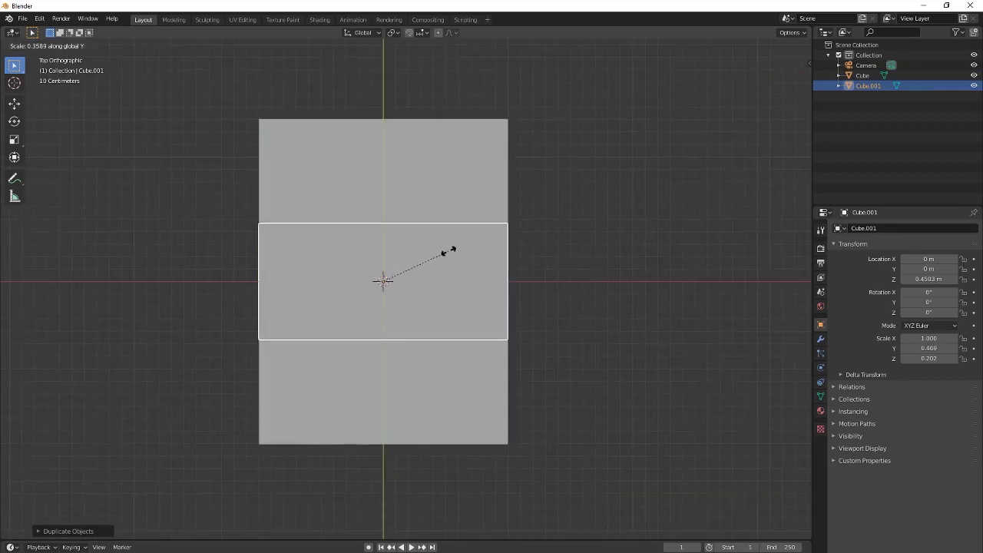
{"action": "left_click", "coordinate": [449, 255]}
{"action": "key", "text": "g"}
{"action": "key", "text": "y"}
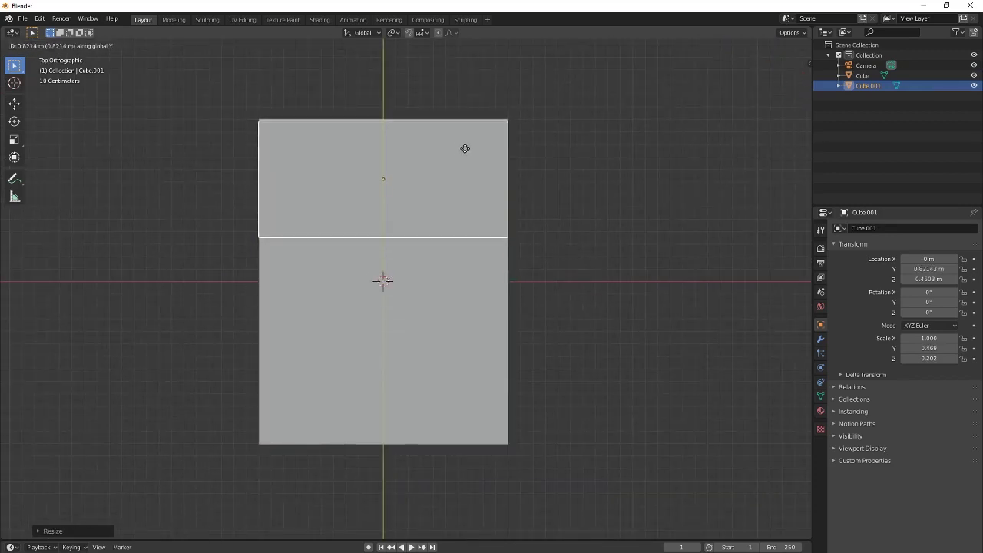
{"action": "left_click", "coordinate": [465, 148]}
Duplicate the shortened upper block along Y to about -0.115 m, directly beside the original.
{"action": "key", "text": "shift+d"}
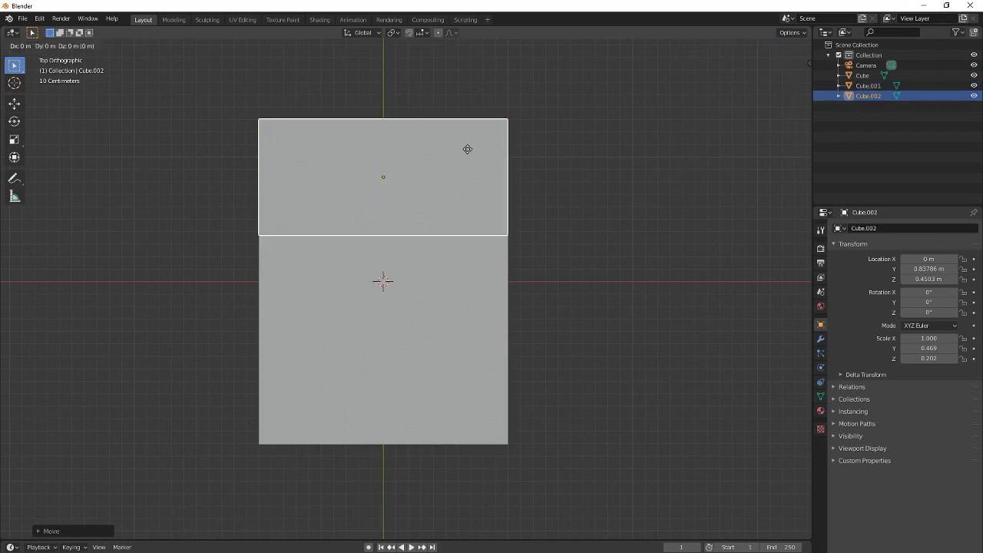
{"action": "key", "text": "y"}
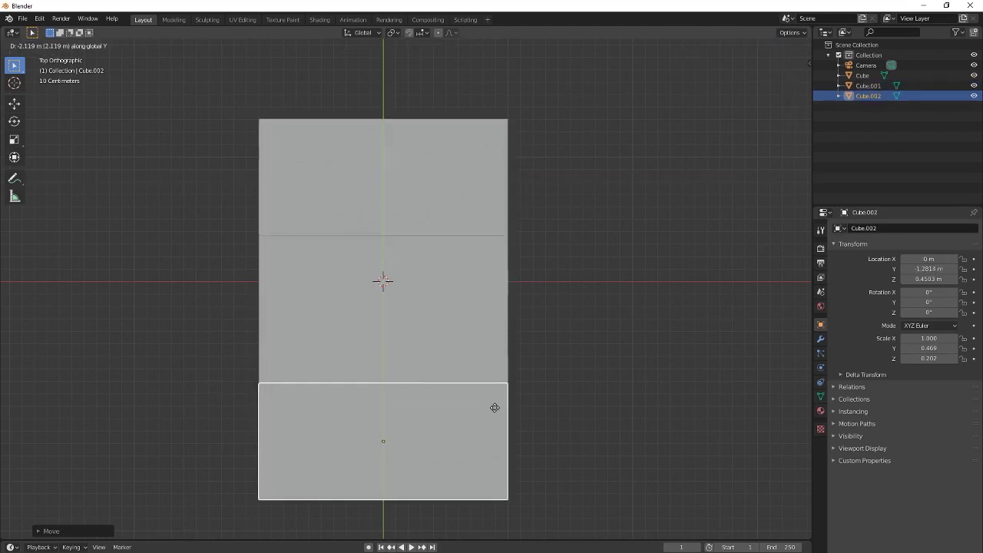
{"action": "left_click", "coordinate": [480, 268]}
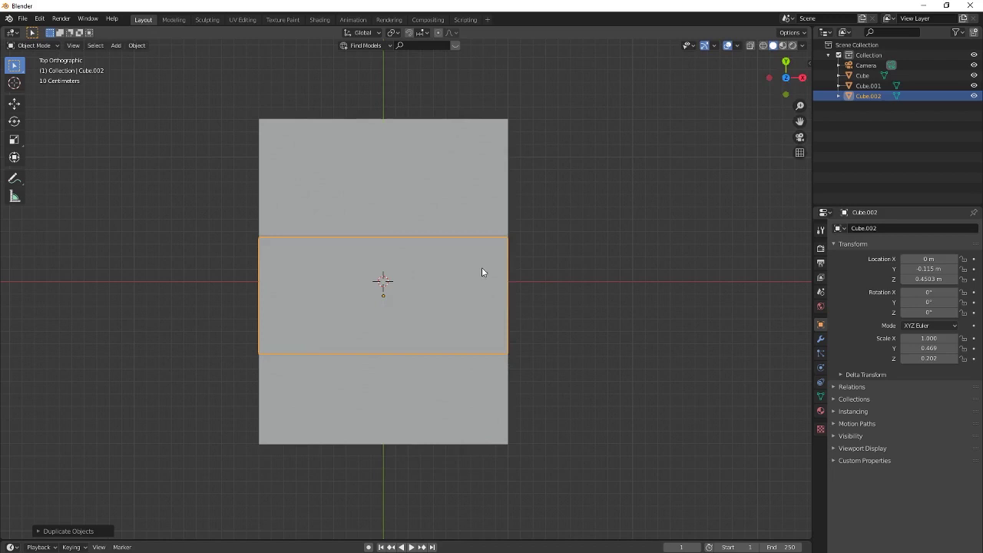
Extend the new block by moving its outer end face along -Y until it aligns with the lower slab's edge.
{"action": "middle_click_drag", "start_coordinate": [481, 267], "coordinate": [434, 256]}
{"action": "key", "text": "Tab"}
{"action": "key", "text": "alt+a"}
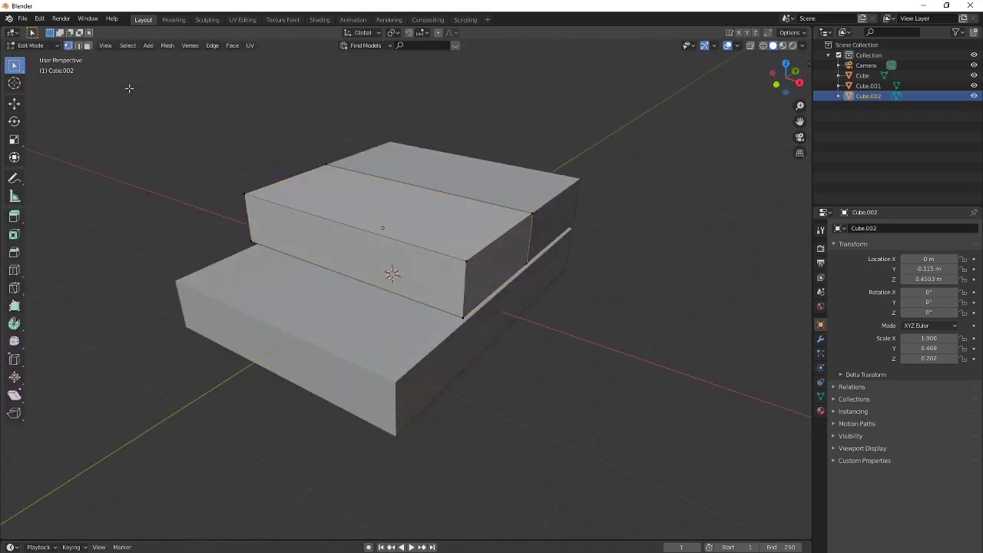
{"action": "left_click", "coordinate": [410, 283]}
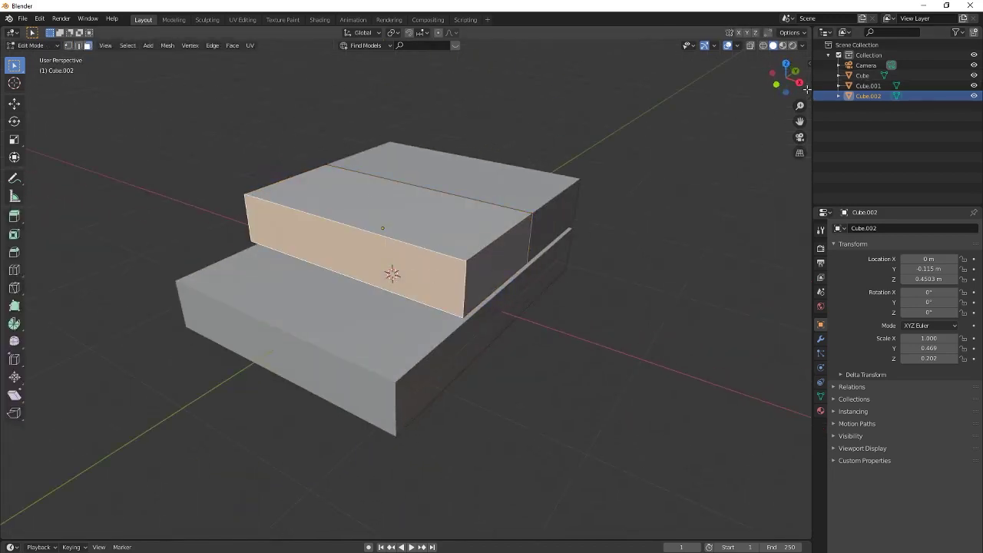
{"action": "key", "text": "KP_3"}
{"action": "scroll", "coordinate": [411, 249], "scroll_direction": "up", "scroll_amount": 2}
{"action": "middle_click_drag", "start_coordinate": [411, 249], "coordinate": [477, 282], "text": "shift"}
{"action": "key", "text": "g"}
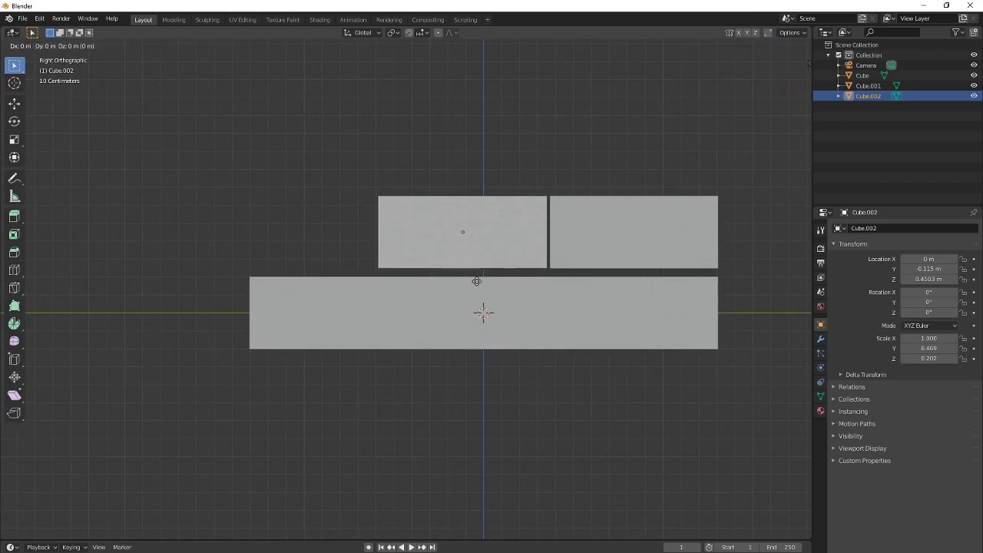
{"action": "key", "text": "y"}
{"action": "left_click", "coordinate": [349, 287]}
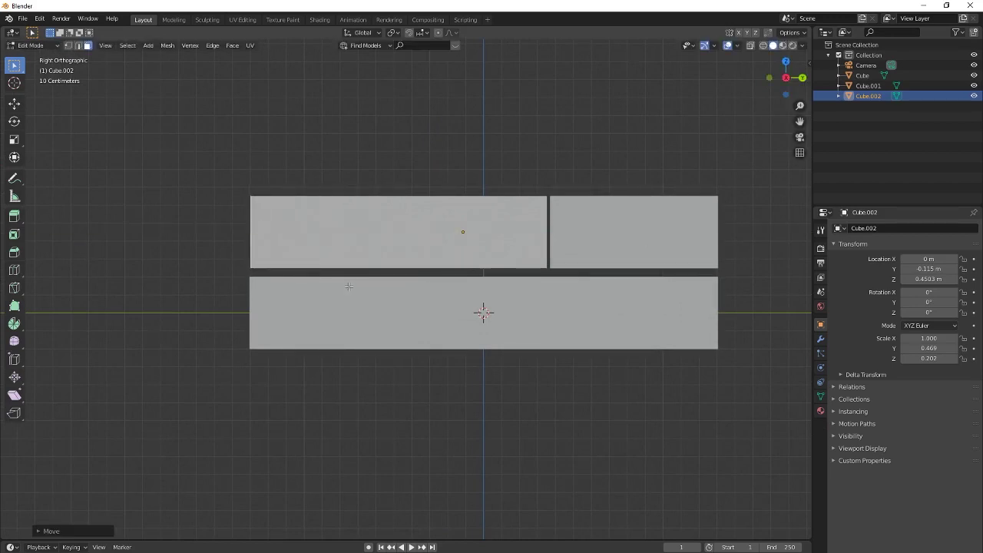
{"action": "key", "text": "Tab"}
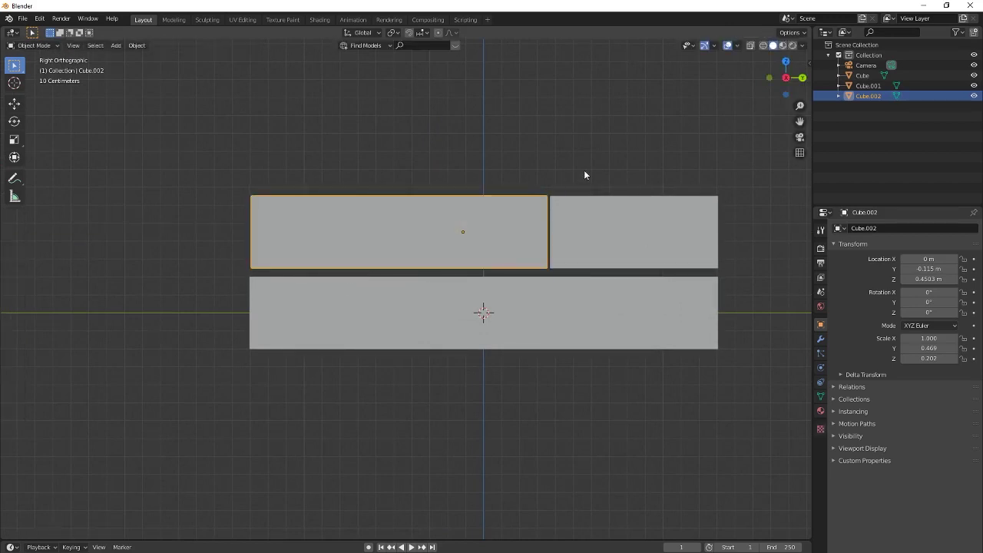
Shift the longer upper block along Y to about -0.149 m to widen the gap between the two upper blocks.
{"action": "key", "text": "g"}
{"action": "key", "text": "y"}
{"action": "left_click", "coordinate": [506, 248]}
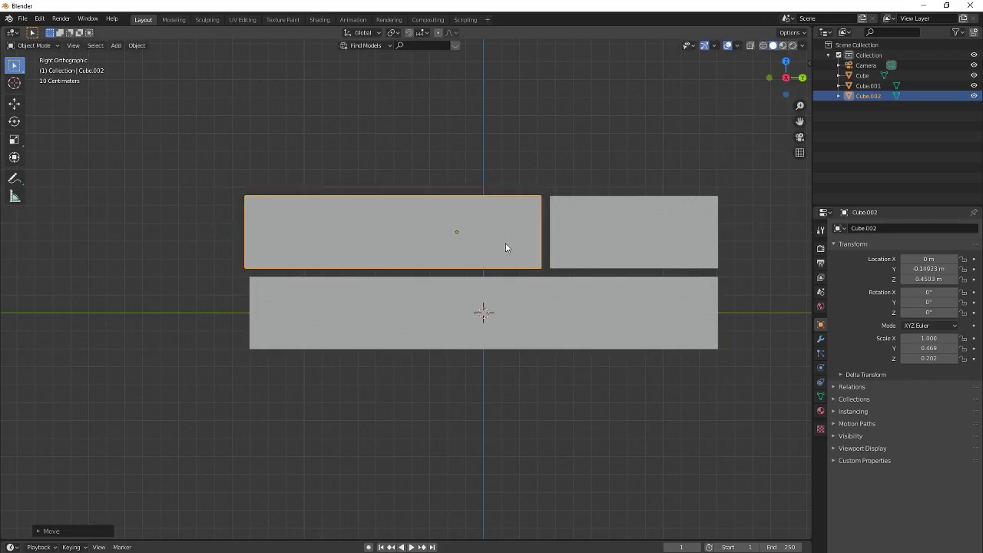
Move the longer upper block's outer end face back along Y, flush with the lower slab's edge.
{"action": "middle_click_drag", "start_coordinate": [505, 247], "coordinate": [267, 262]}
{"action": "key", "text": "Tab"}
{"action": "left_click", "coordinate": [236, 231]}
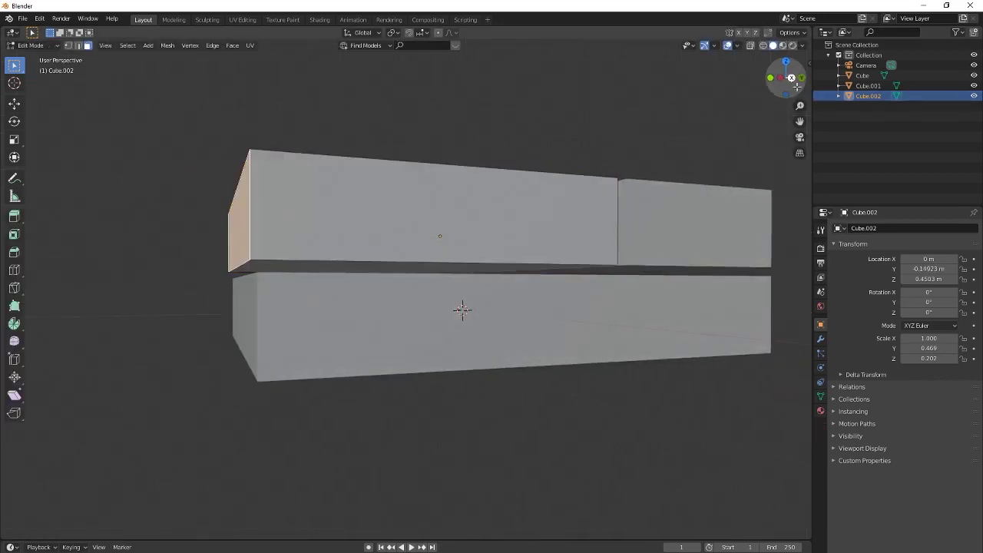
{"action": "left_click", "coordinate": [791, 78]}
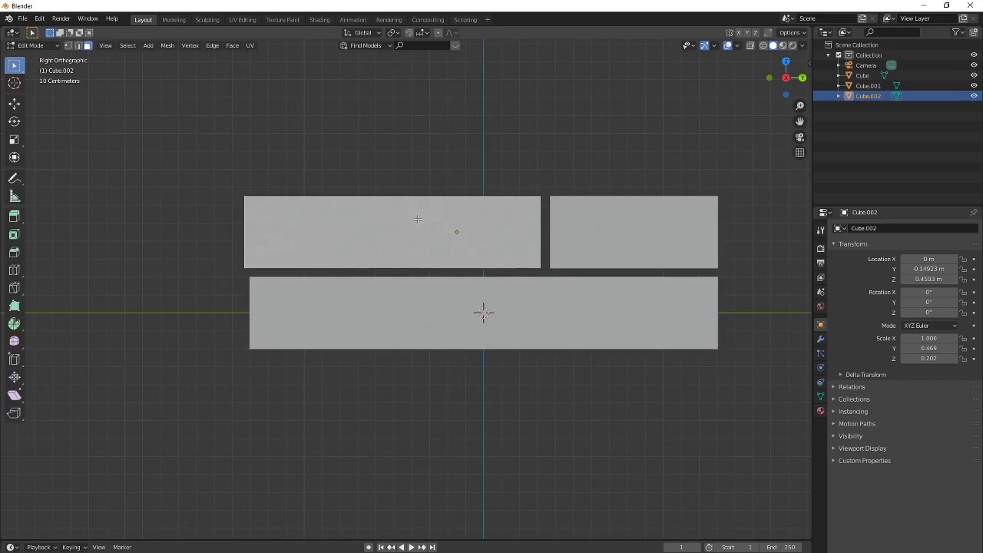
{"action": "scroll", "coordinate": [413, 220], "scroll_direction": "up", "scroll_amount": 1}
{"action": "key", "text": "g"}
{"action": "key", "text": "y"}
{"action": "left_click", "coordinate": [418, 223]}
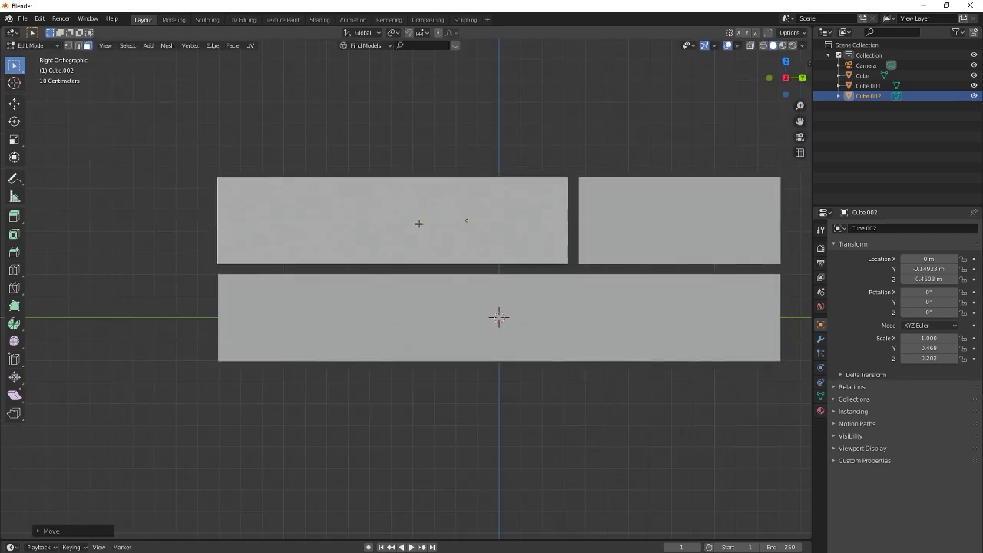
{"action": "key", "text": "Tab"}
Return to the camera view, then add a plane and scale it up to about 15.56 as a floor.
{"action": "middle_click_drag", "start_coordinate": [456, 215], "coordinate": [492, 211]}
{"action": "left_click", "coordinate": [512, 120]}
{"action": "scroll", "coordinate": [522, 145], "scroll_direction": "down", "scroll_amount": 3}
{"action": "middle_click_drag", "start_coordinate": [541, 188], "coordinate": [593, 261]}
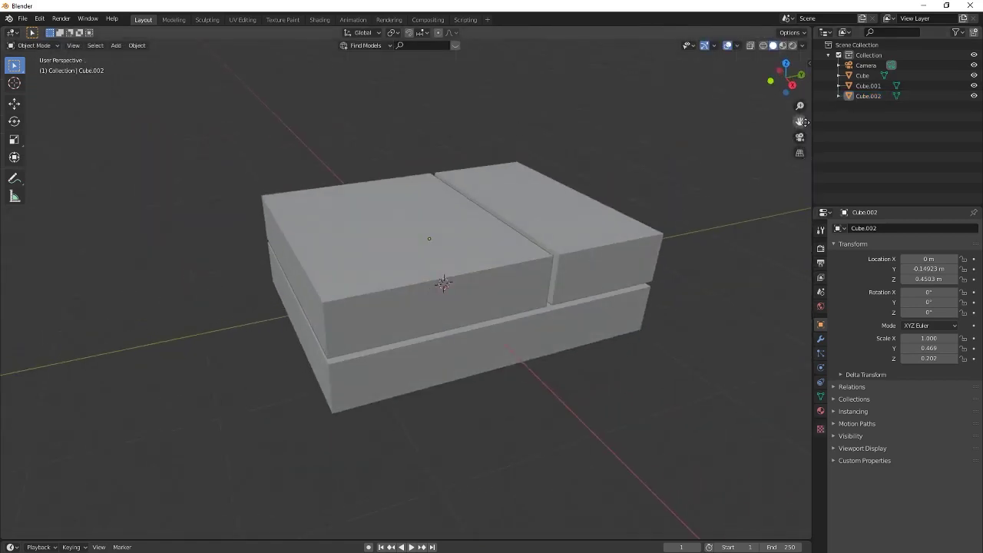
{"action": "left_click", "coordinate": [800, 136]}
{"action": "left_click", "coordinate": [799, 137]}
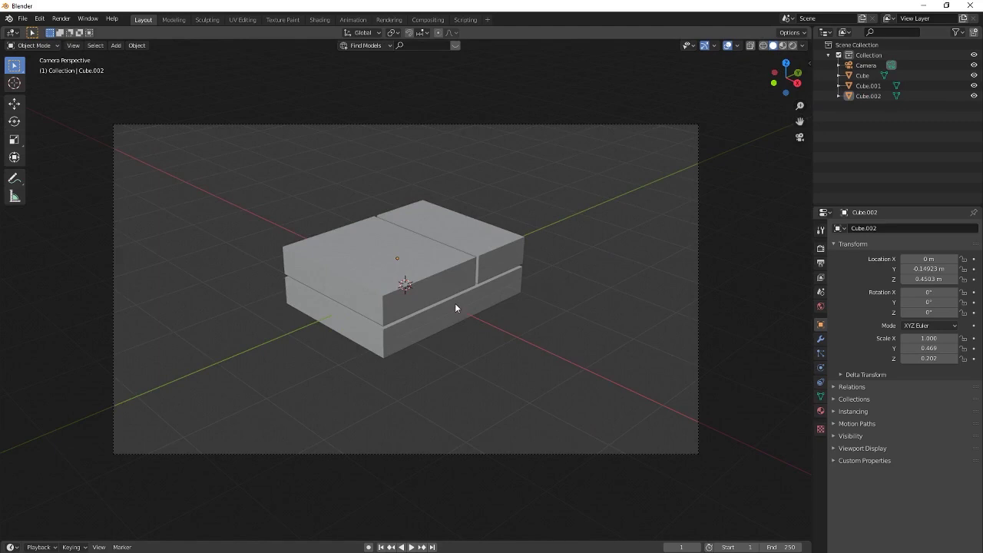
{"action": "key", "text": "shift+a"}
{"action": "left_click", "coordinate": [497, 302]}
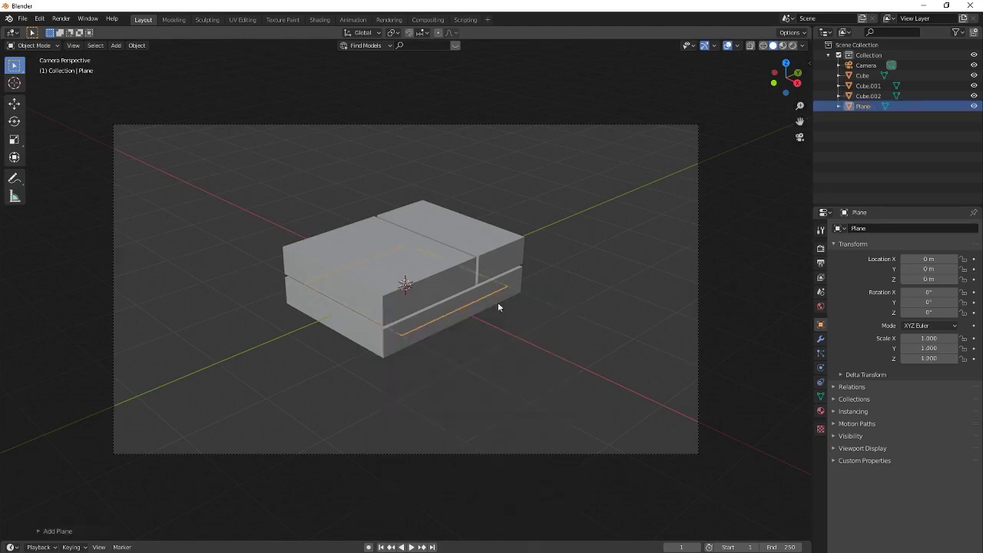
{"action": "key", "text": "s"}
{"action": "left_click", "coordinate": [543, 387]}
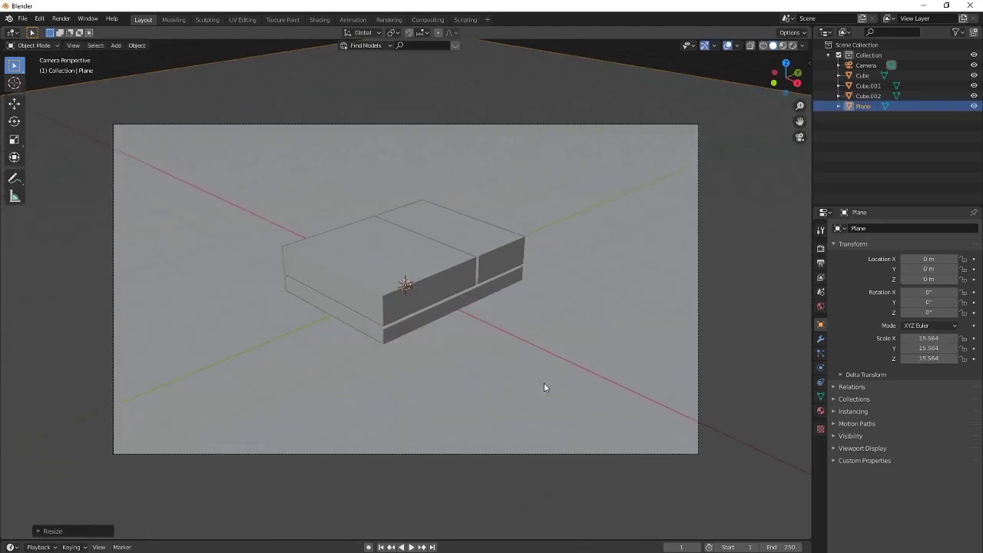
Lower the floor plane along Z to about -0.45 m, beneath the blocks.
{"action": "key", "text": "g"}
{"action": "key", "text": "z"}
{"action": "left_click", "coordinate": [550, 415]}
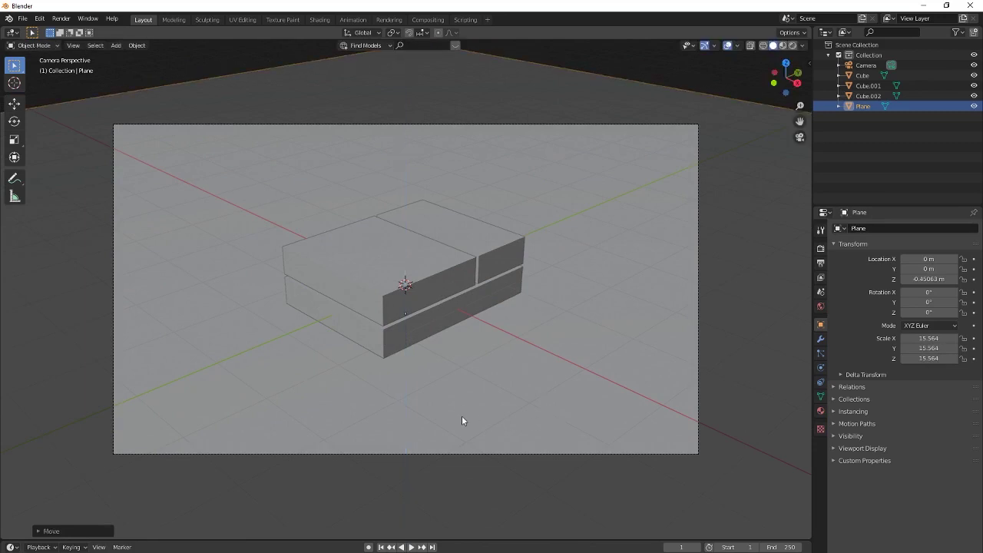
Add an area light and raise it along Z to about 2.79 m above the blocks.
{"action": "key", "text": "shift+a"}
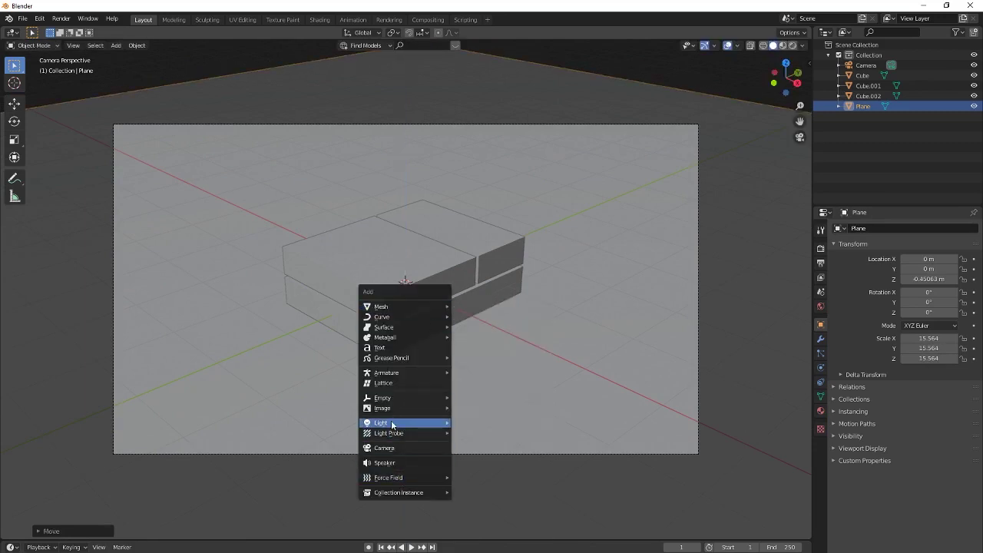
{"action": "mouse_move", "coordinate": [396, 422]}
{"action": "left_click", "coordinate": [497, 458]}
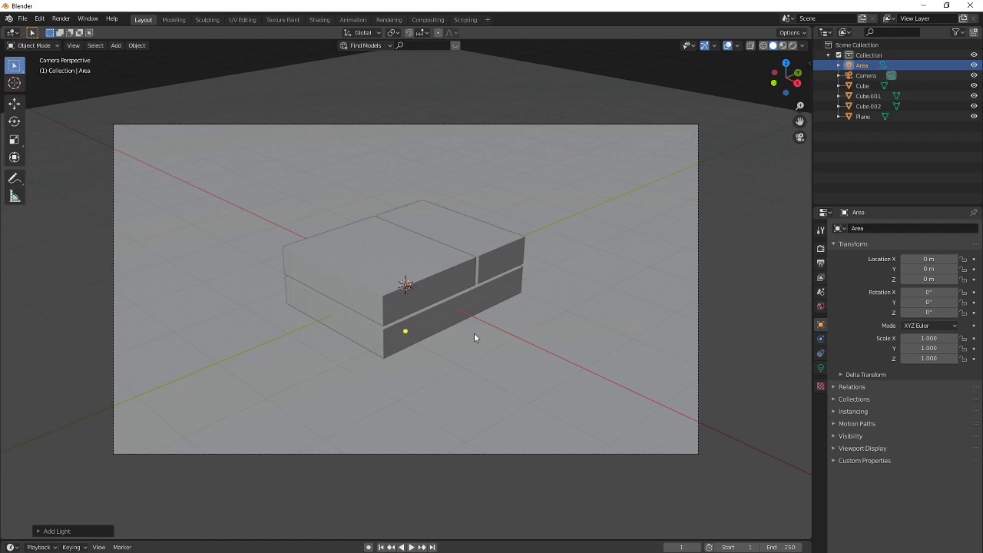
{"action": "key", "text": "g"}
{"action": "key", "text": "z"}
{"action": "left_click", "coordinate": [491, 129]}
Scale the area light up by 5 and raise it along Z to about 3.35 m.
{"action": "type", "text": "s"}
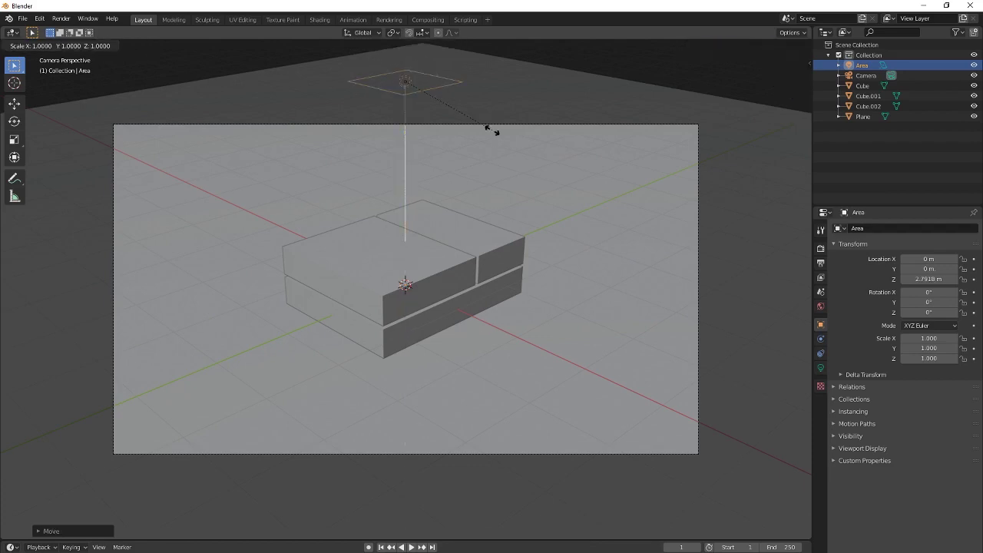
{"action": "type", "text": "5"}
{"action": "key", "text": "Return"}
{"action": "key", "text": "g"}
{"action": "key", "text": "z"}
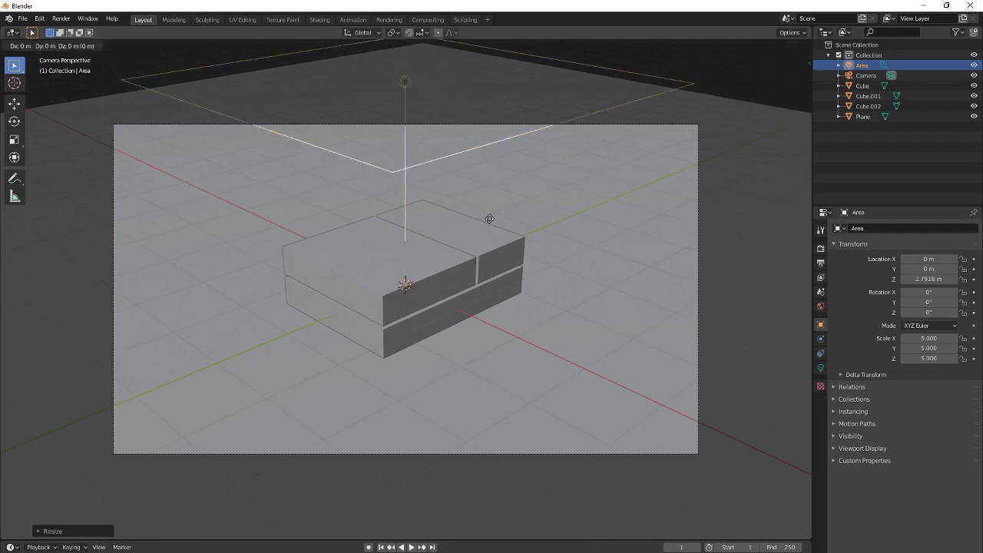
{"action": "left_click", "coordinate": [388, 281]}
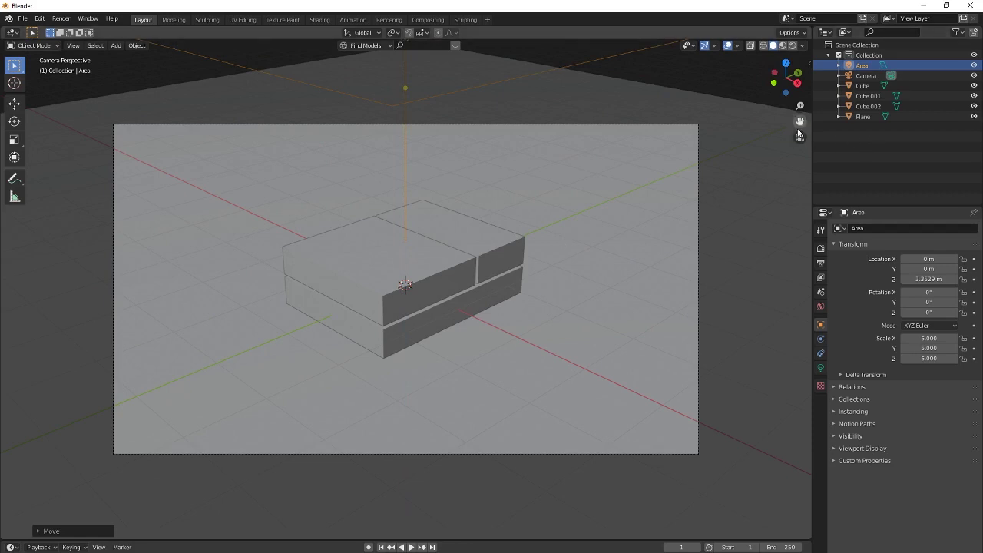
From the top view, enable Custom Distance and Contact Shadows for the area light.
{"action": "left_click", "coordinate": [785, 63]}
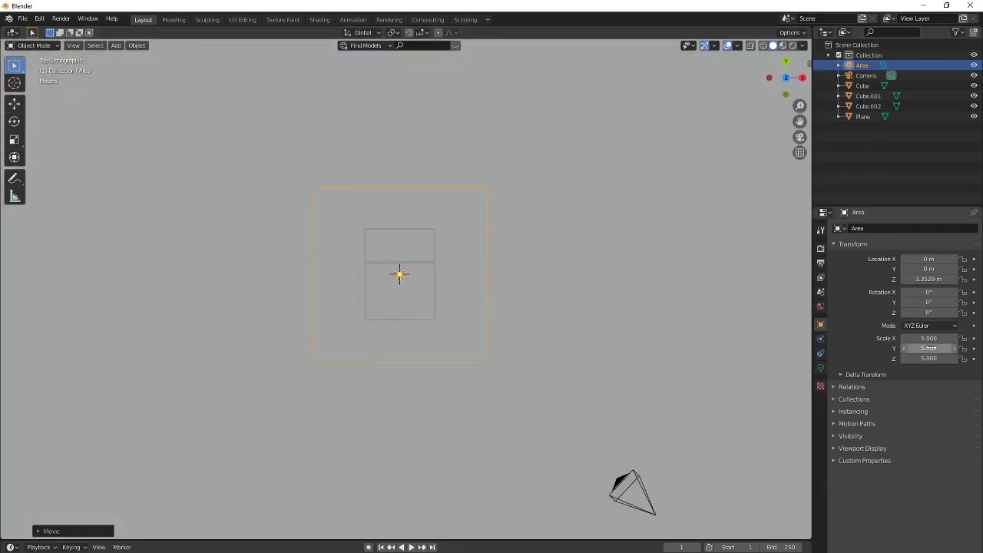
{"action": "left_click", "coordinate": [820, 369]}
{"action": "left_click", "coordinate": [849, 349]}
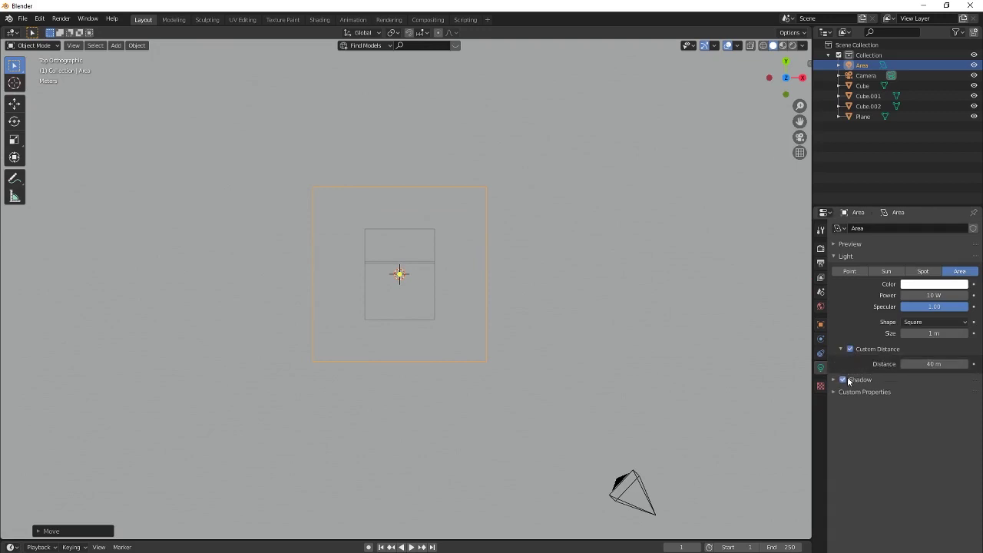
{"action": "left_click", "coordinate": [836, 380]}
{"action": "left_click", "coordinate": [849, 421]}
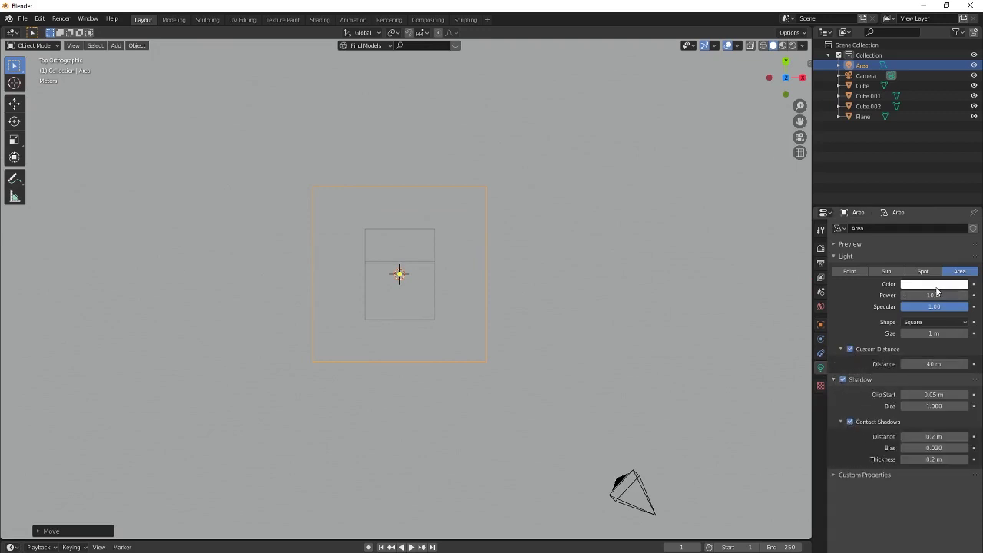
Set the area light's power to 500 W with a pale cyan color and switch the viewport to rendered shading.
{"action": "left_click", "coordinate": [935, 296]}
{"action": "key", "text": "Return"}
{"action": "left_click", "coordinate": [947, 284]}
{"action": "mouse_move", "coordinate": [920, 191]}
{"action": "left_mouse_down"}
{"action": "mouse_move", "coordinate": [923, 157]}
{"action": "mouse_move", "coordinate": [914, 179]}
{"action": "left_mouse_up"}
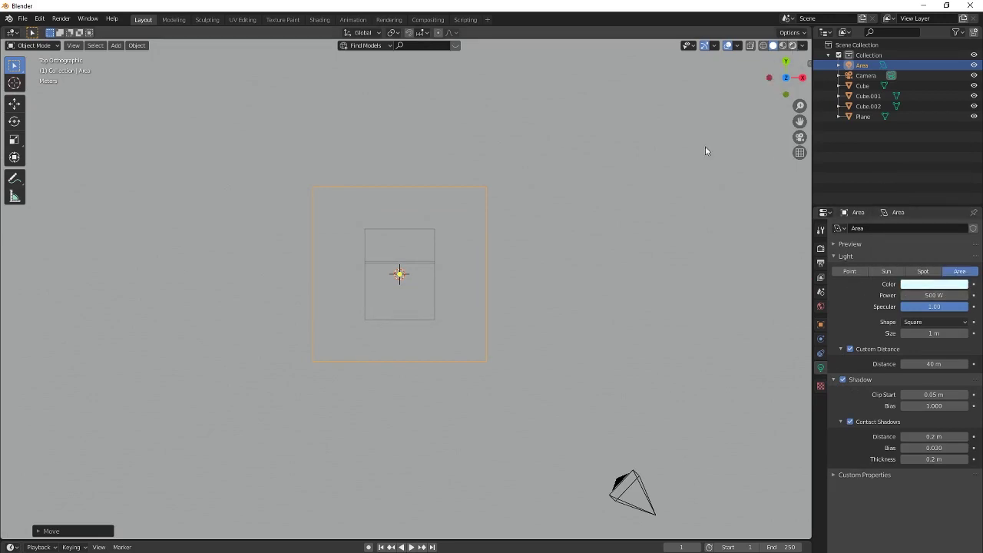
{"action": "left_click", "coordinate": [793, 45]}
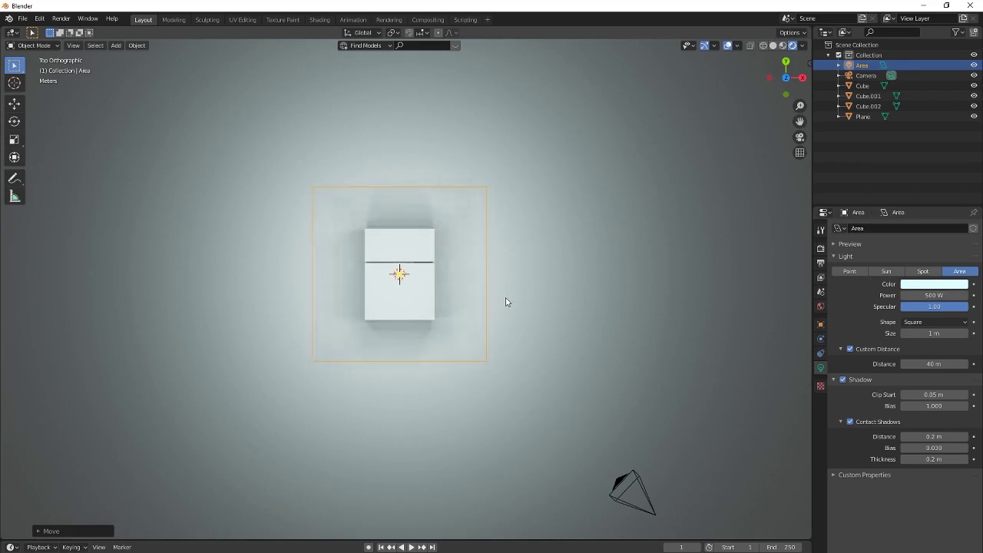
Duplicate the area light and offset the copy about -5.03 m along X and 5.02 m along Y.
{"action": "key", "text": "shift+d"}
{"action": "key", "text": "x"}
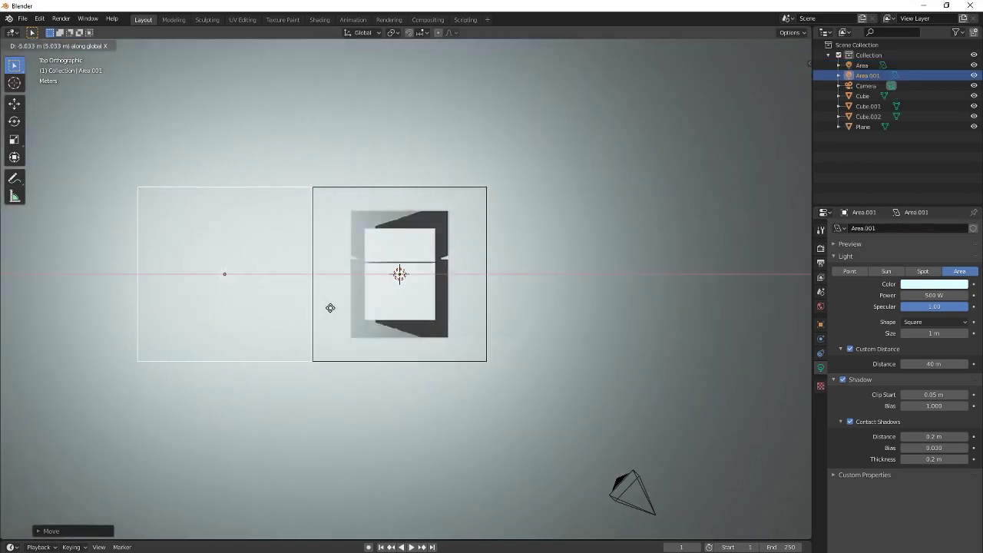
{"action": "left_click", "coordinate": [331, 308]}
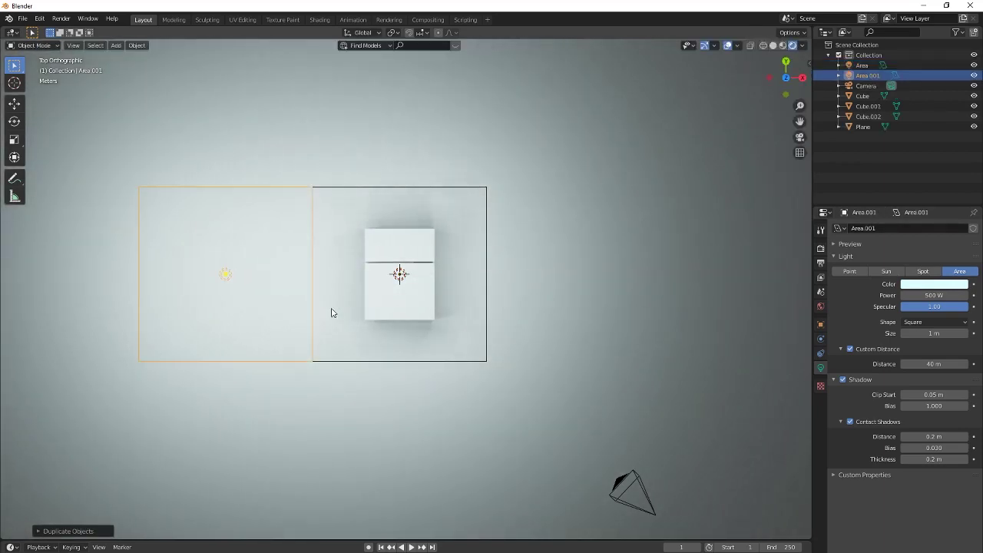
{"action": "key", "text": "g"}
{"action": "key", "text": "y"}
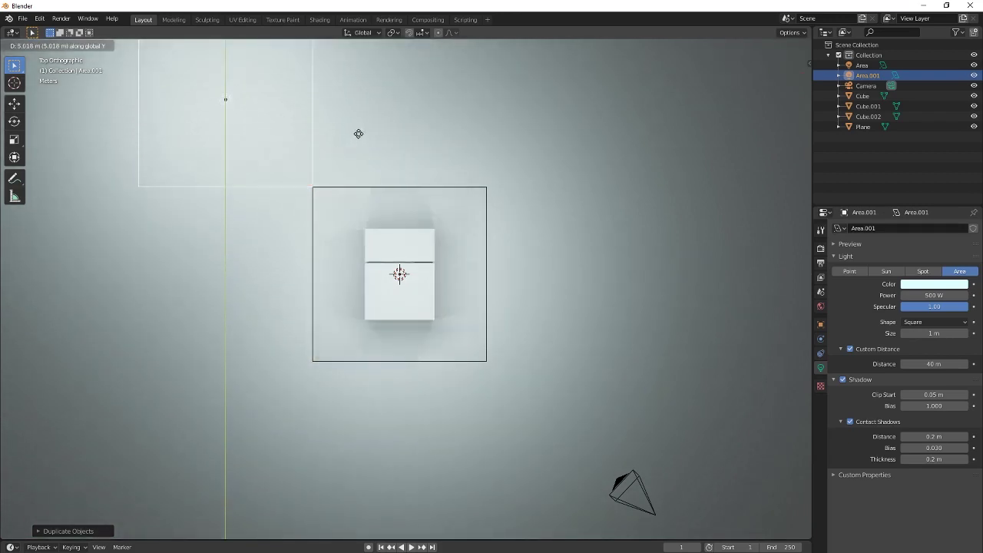
{"action": "left_click", "coordinate": [358, 136]}
Duplicate the original area light along positive X, placing the copy edge to edge with it.
{"action": "left_click", "coordinate": [484, 219]}
{"action": "left_click", "coordinate": [486, 219]}
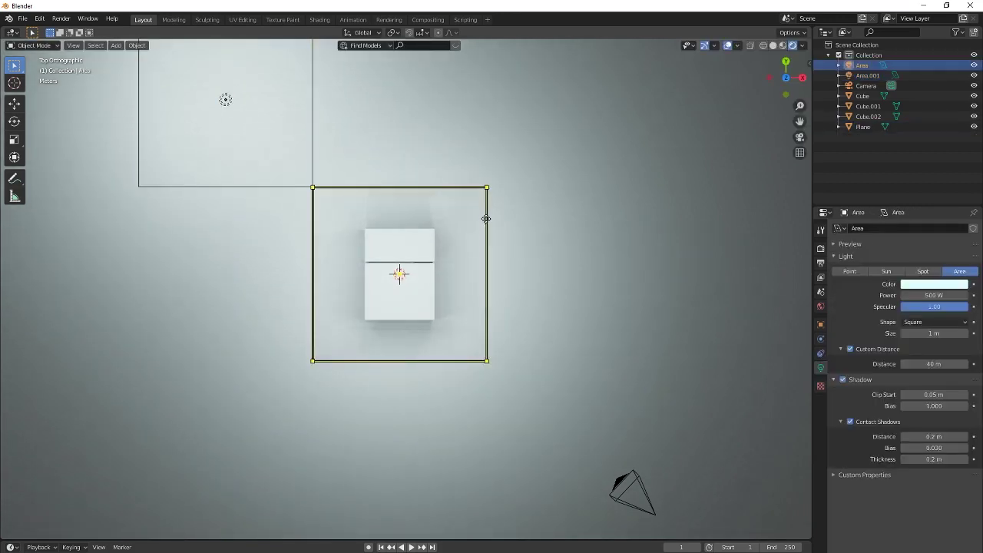
{"action": "key", "text": "shift+d"}
{"action": "key", "text": "x"}
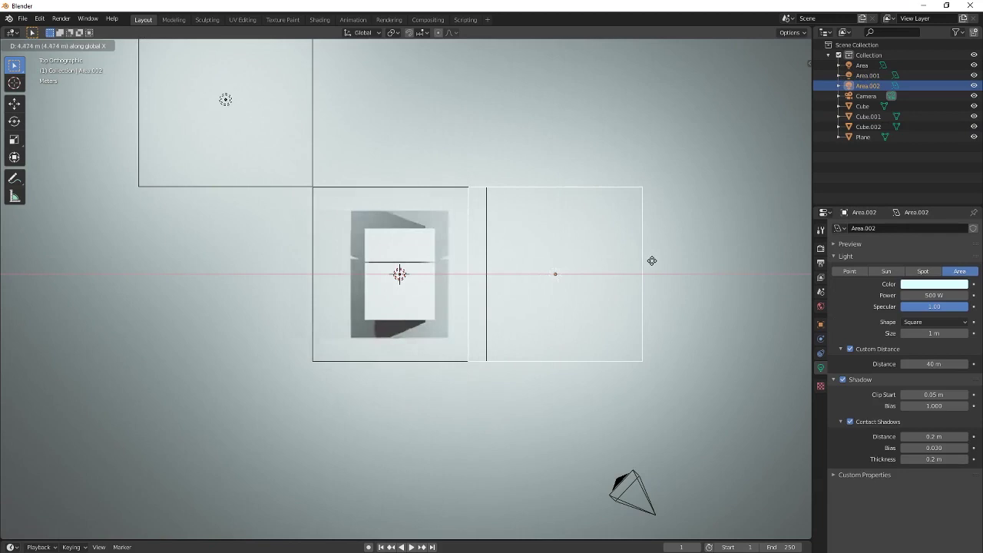
{"action": "left_click", "coordinate": [665, 259]}
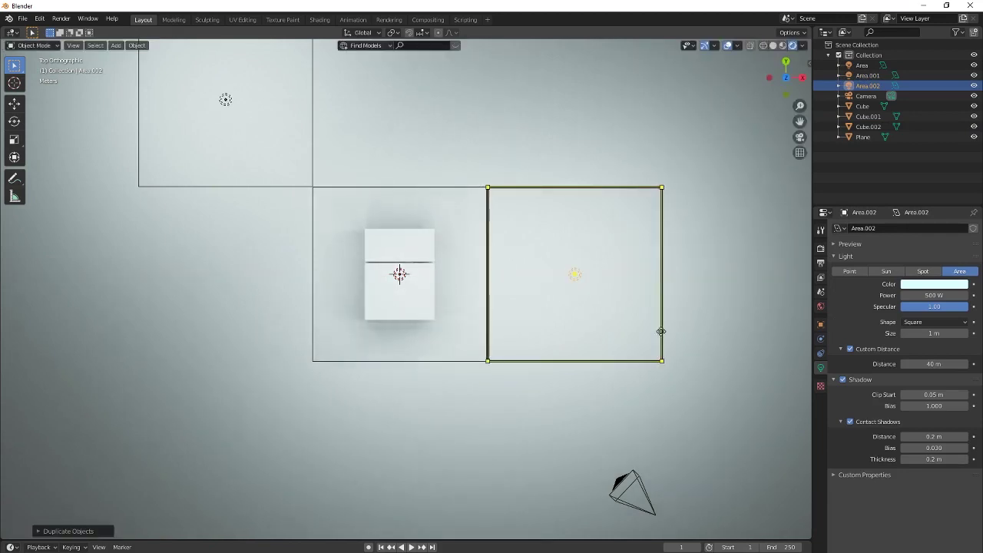
Hide the overlays in camera view and enable Ambient Occlusion, Screen Space Reflections and High Bitdepth shadows for rendering.
{"action": "left_click", "coordinate": [800, 137]}
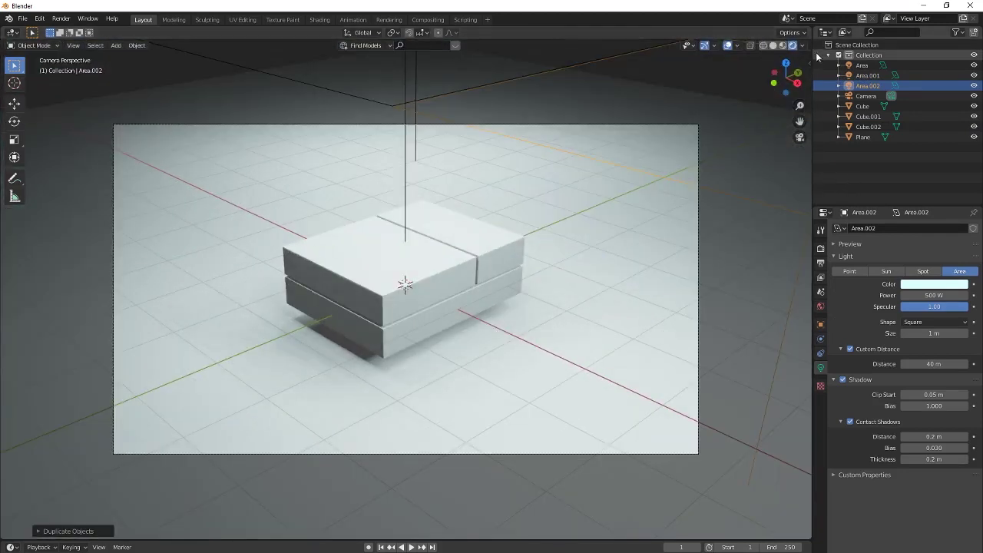
{"action": "left_click", "coordinate": [723, 48]}
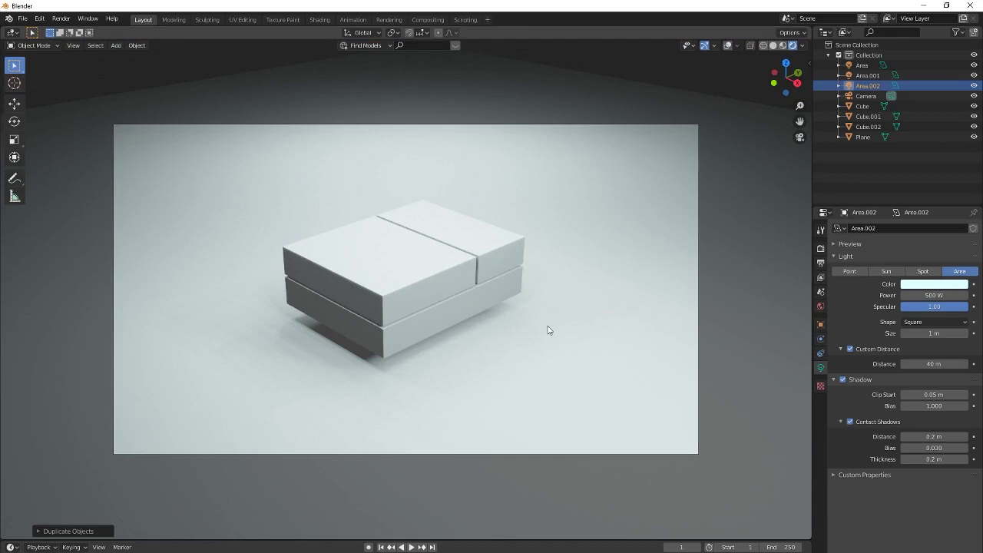
{"action": "left_click", "coordinate": [820, 249]}
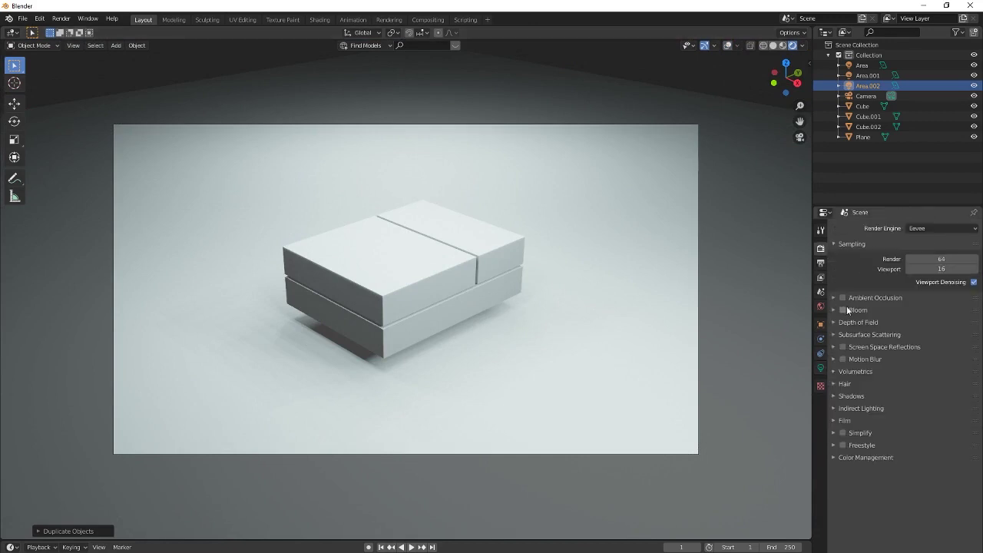
{"action": "left_click", "coordinate": [842, 347]}
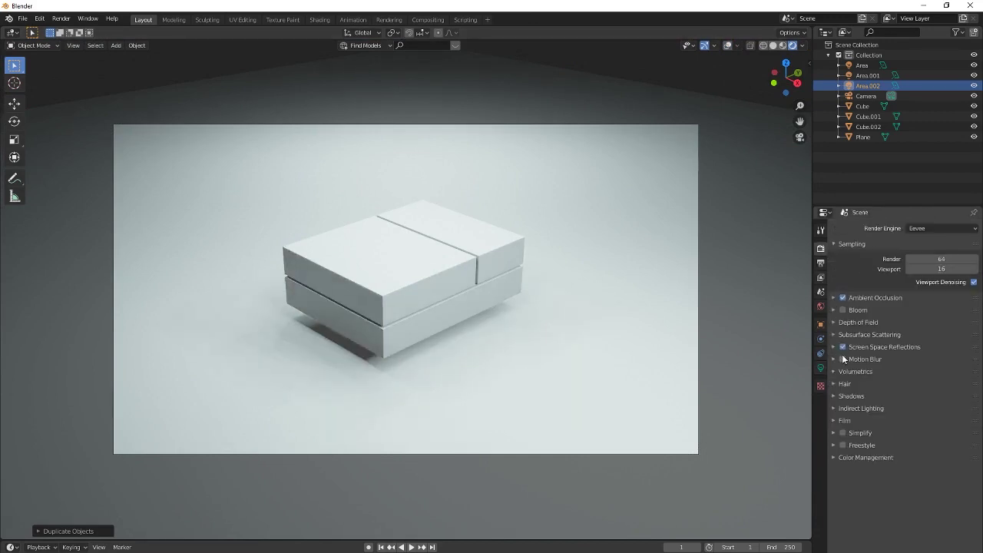
{"action": "left_click", "coordinate": [833, 396]}
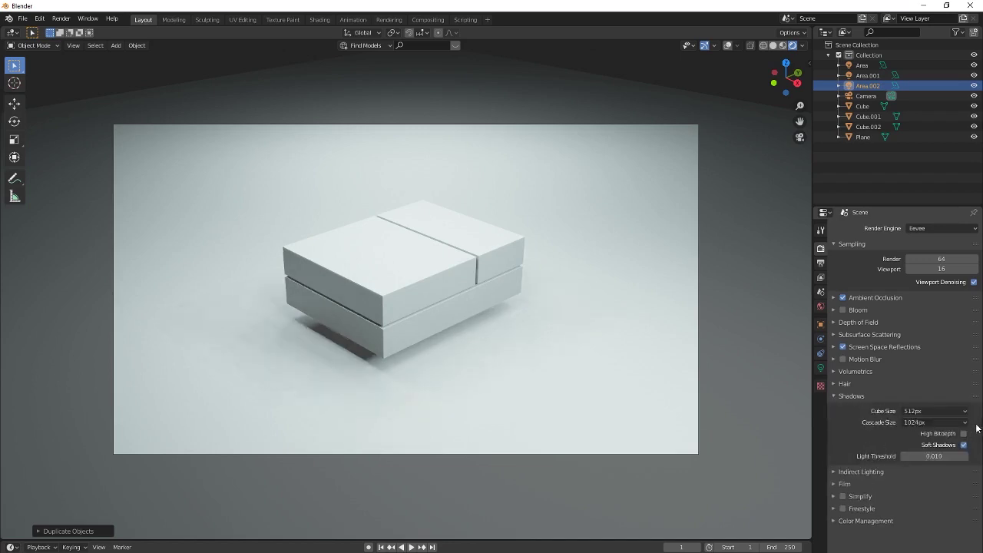
{"action": "left_click", "coordinate": [963, 433]}
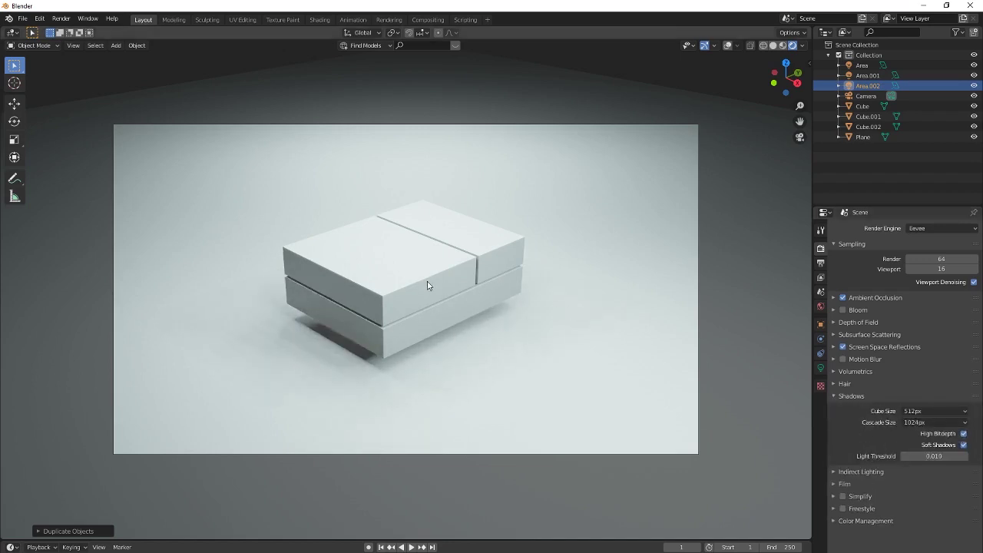
Select all three blocks and scale them down slightly along Z to flatten them.
{"action": "middle_click_drag", "start_coordinate": [428, 285], "coordinate": [463, 309]}
{"action": "left_click", "coordinate": [473, 330]}
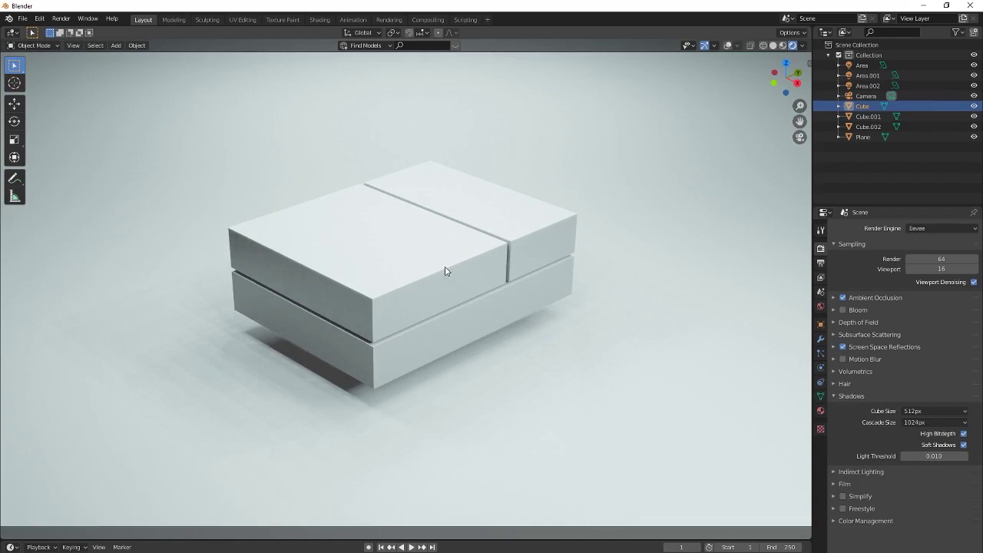
{"action": "left_click", "coordinate": [443, 270], "text": "shift"}
{"action": "left_click", "coordinate": [536, 233], "text": "shift"}
{"action": "key", "text": "s"}
{"action": "key", "text": "z"}
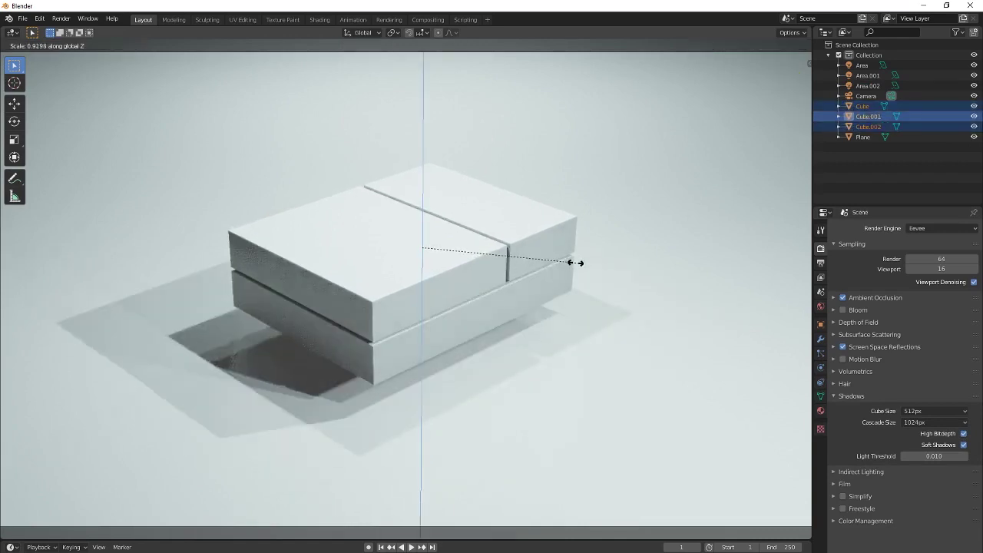
{"action": "left_click", "coordinate": [603, 294]}
Select only the shorter upper block and show the blocks in a close right orthographic view.
{"action": "key", "text": "KP_0"}
{"action": "scroll", "coordinate": [573, 287], "scroll_direction": "up", "scroll_amount": 4}
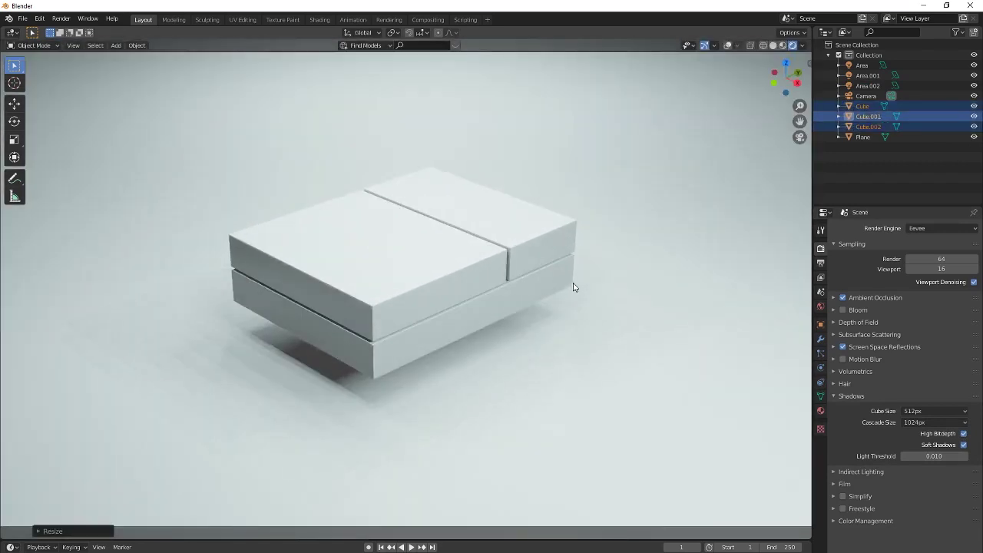
{"action": "middle_click_drag", "start_coordinate": [573, 287], "coordinate": [491, 314]}
{"action": "scroll", "coordinate": [474, 314], "scroll_direction": "up", "scroll_amount": 5}
{"action": "scroll", "coordinate": [569, 323], "scroll_direction": "down", "scroll_amount": 4}
{"action": "scroll", "coordinate": [582, 309], "scroll_direction": "up", "scroll_amount": 3}
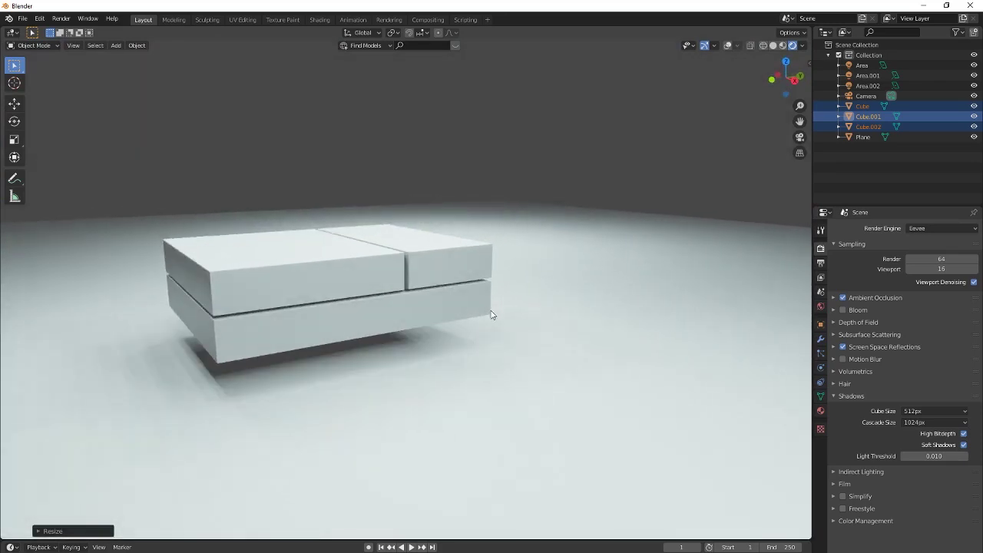
{"action": "left_click", "coordinate": [475, 264]}
{"action": "left_click", "coordinate": [795, 80]}
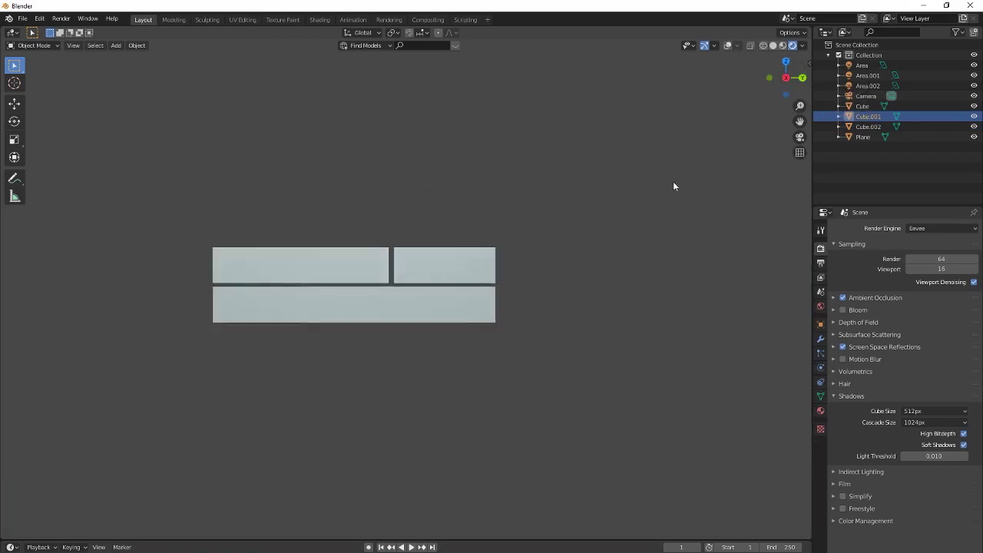
{"action": "scroll", "coordinate": [496, 245], "scroll_direction": "up", "scroll_amount": 3}
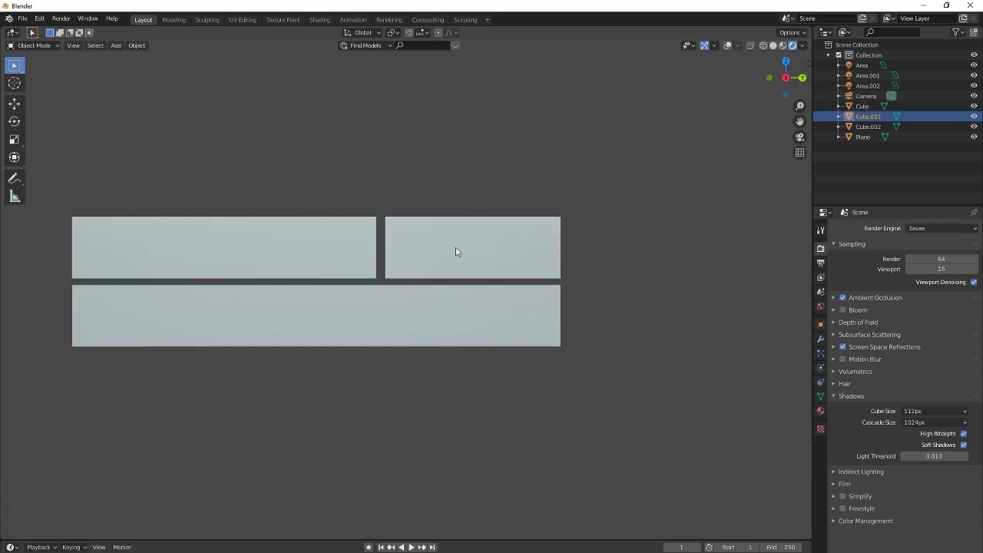
Try moving the shorter upper block up and outward along positive Y, and undo the move.
{"action": "key", "text": "g"}
{"action": "left_click", "coordinate": [520, 183]}
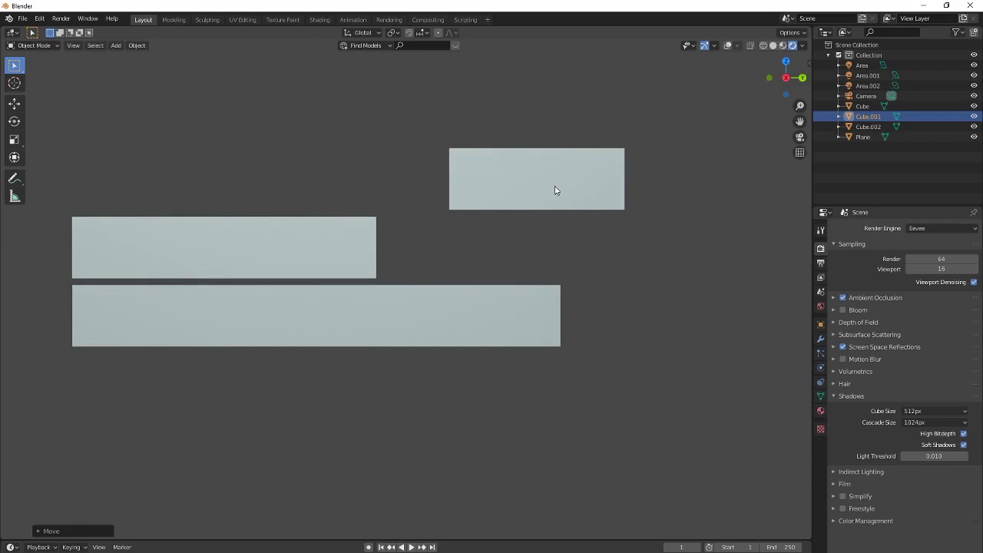
{"action": "left_click", "coordinate": [555, 186]}
{"action": "key", "text": "ctrl+z"}
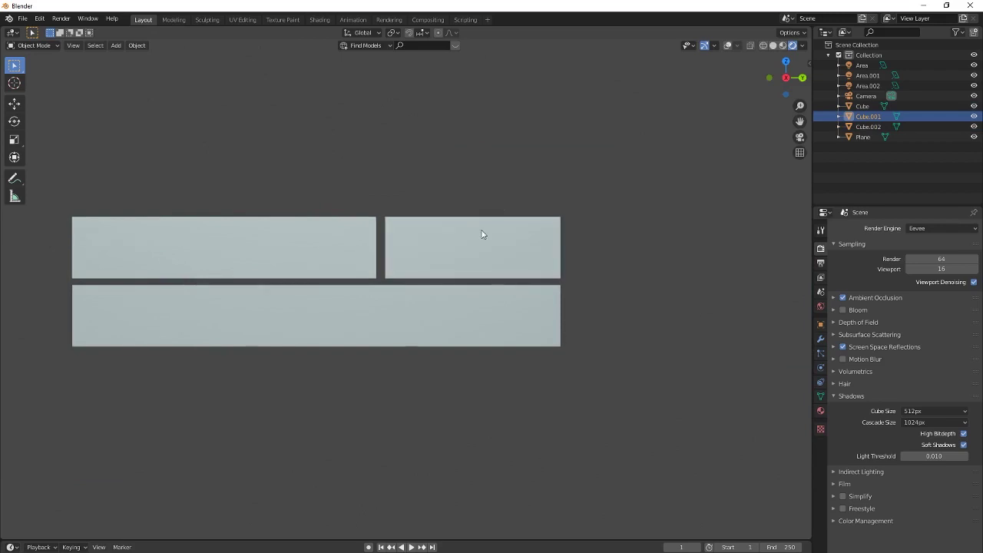
Duplicate the shorter upper block about 0.37 m down along Z onto the lower slab, and turn the overlays back on.
{"action": "key", "text": "shift+d"}
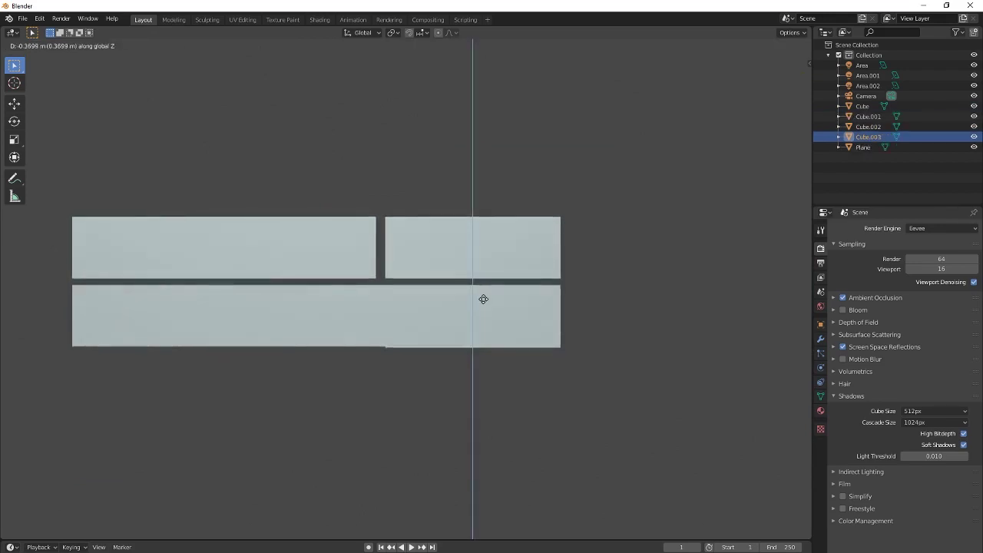
{"action": "key", "text": "Escape"}
{"action": "left_click", "coordinate": [731, 45]}
{"action": "scroll", "coordinate": [618, 308], "scroll_direction": "up", "scroll_amount": 1}
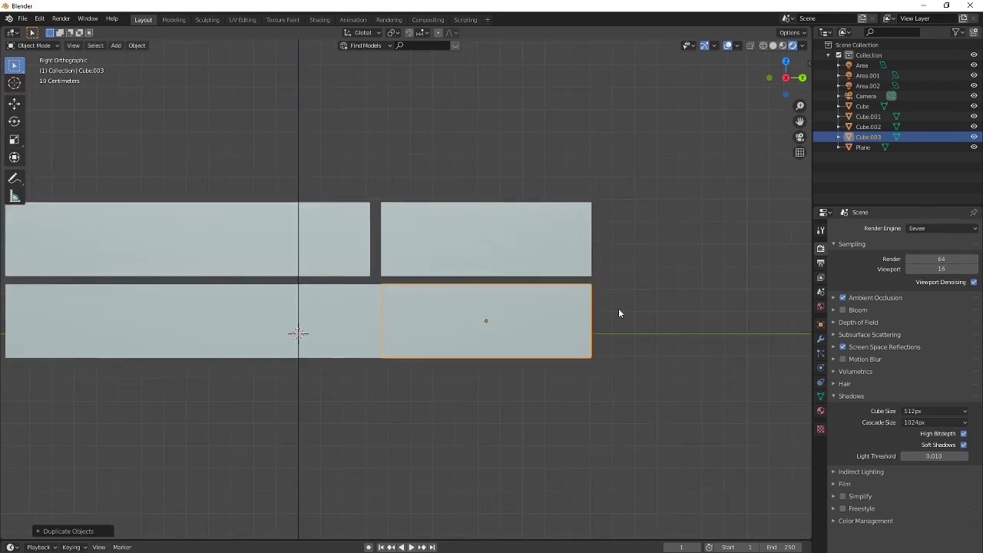
Scale the duplicated block along Y into a thin upright strip and shorten it along Z.
{"action": "key", "text": "s"}
{"action": "key", "text": "x"}
{"action": "key", "text": "y"}
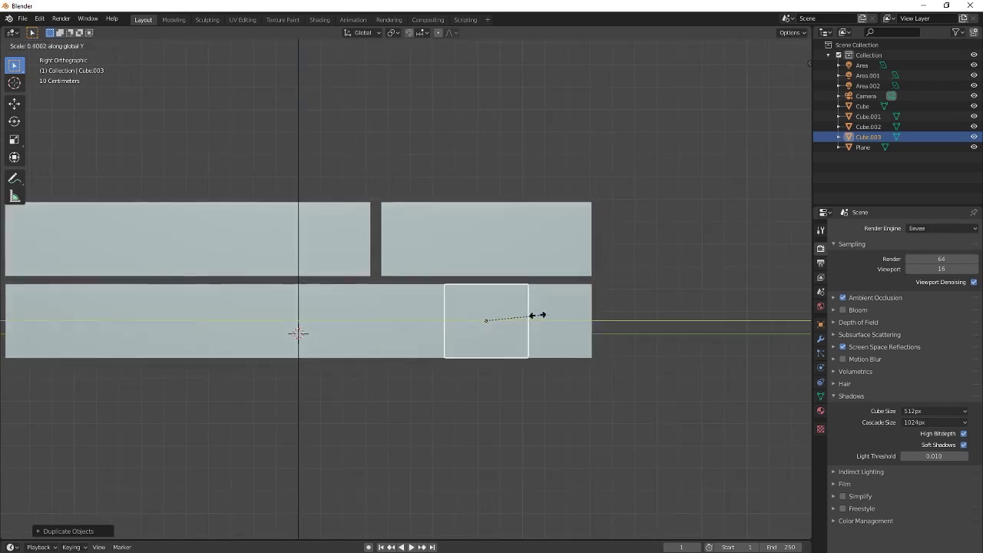
{"action": "left_click", "coordinate": [488, 315]}
{"action": "key", "text": "s"}
{"action": "key", "text": "z"}
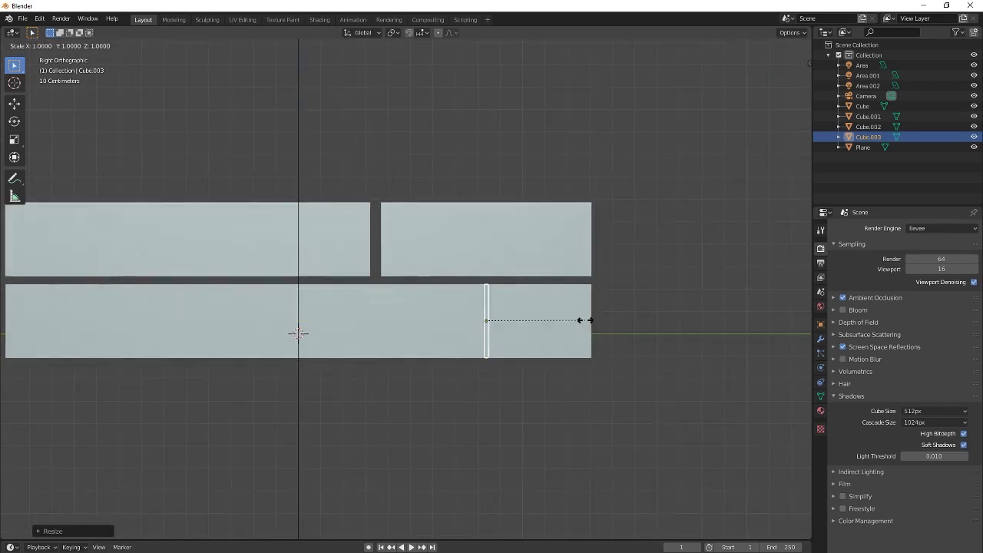
{"action": "left_click", "coordinate": [547, 320]}
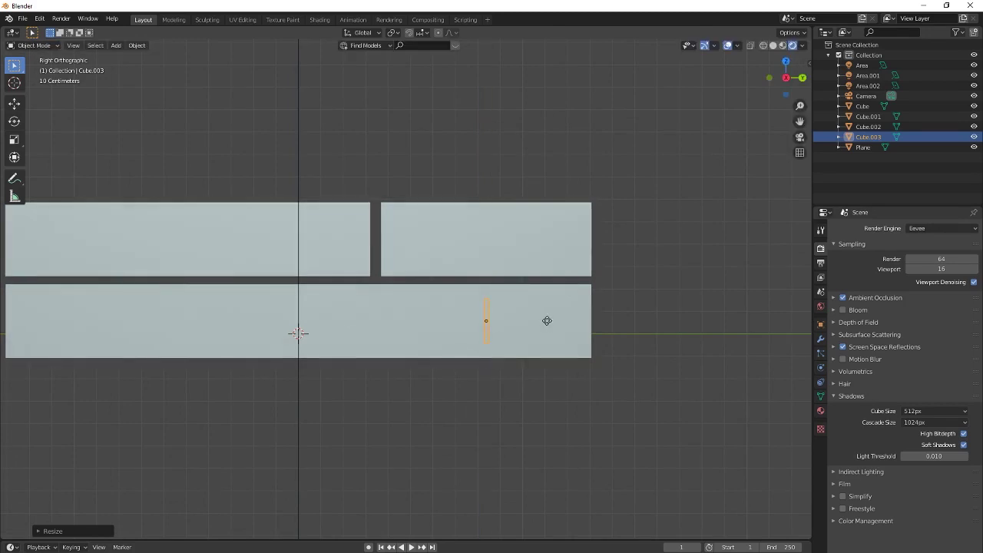
Move the thin strip up along Z to the shorter upper block and along Y to just inside its outer end.
{"action": "key", "text": "g"}
{"action": "key", "text": "z"}
{"action": "left_click", "coordinate": [564, 246]}
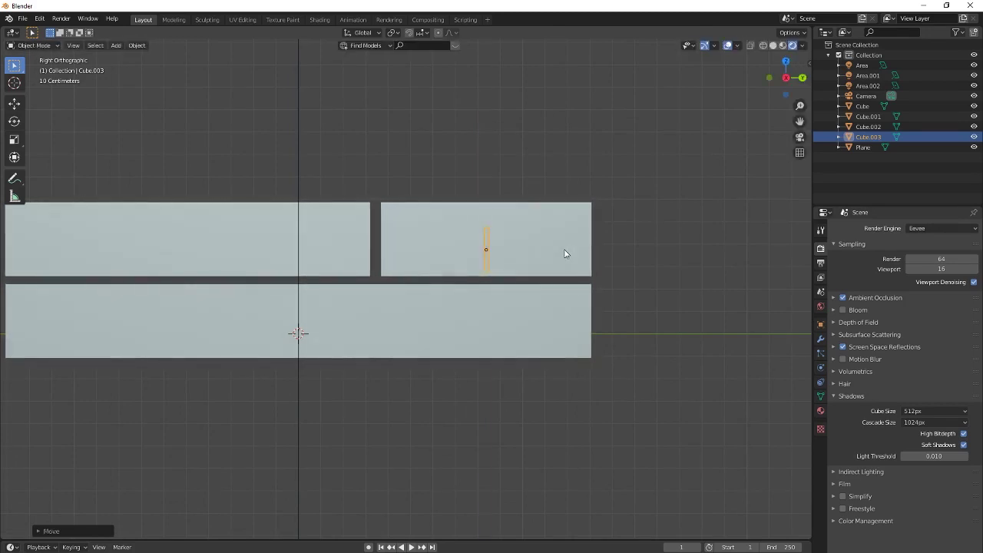
{"action": "key", "text": "g"}
{"action": "key", "text": "y"}
{"action": "left_click", "coordinate": [662, 254]}
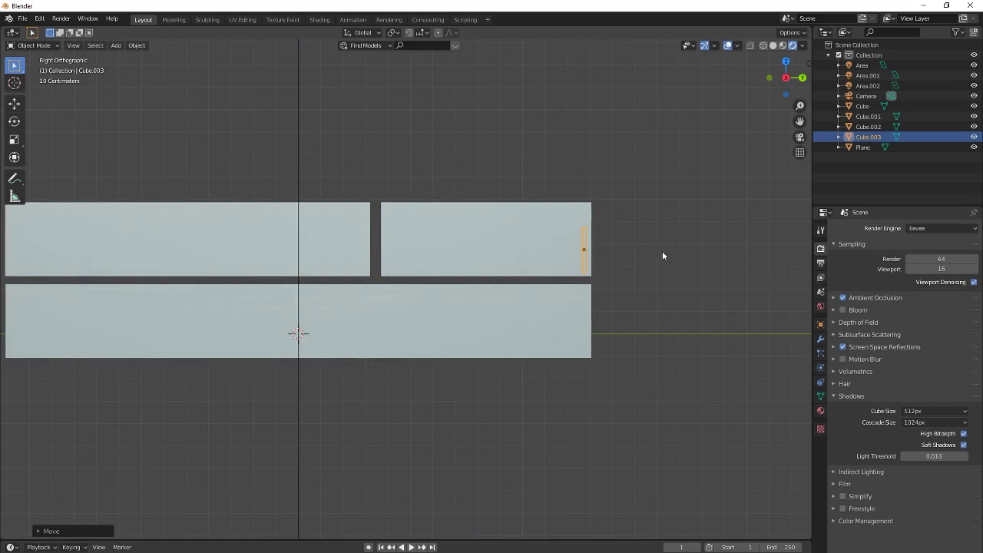
Open the strip's modifier settings, and shrink the strip along X to a short piece, judged from the front view.
{"action": "left_click", "coordinate": [820, 338]}
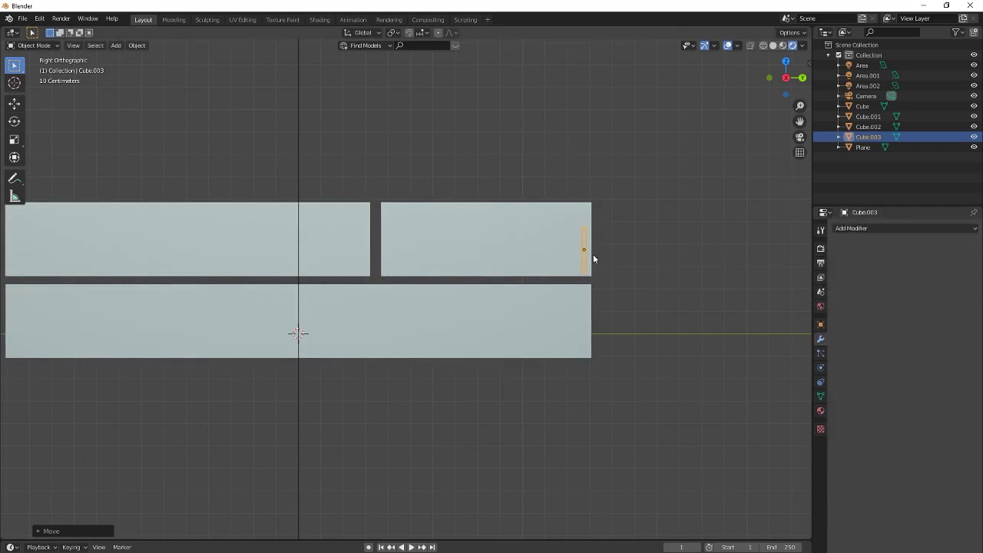
{"action": "middle_click_drag", "start_coordinate": [593, 259], "coordinate": [619, 270]}
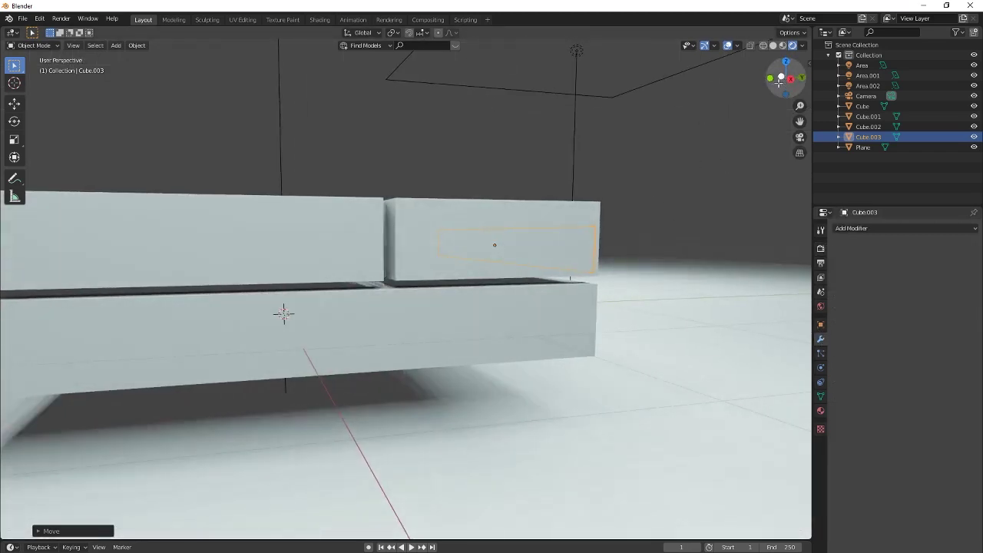
{"action": "left_click", "coordinate": [770, 79]}
{"action": "key", "text": "s"}
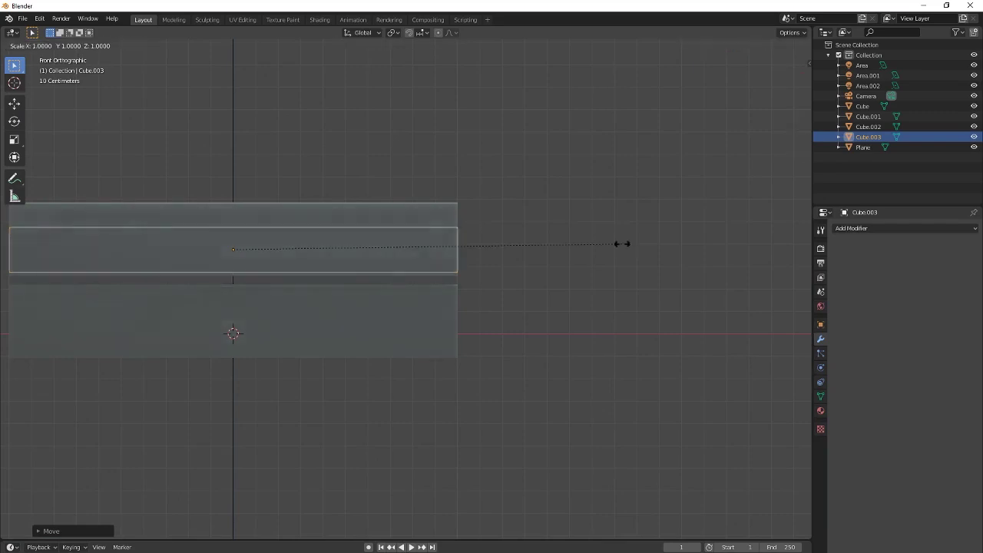
{"action": "left_click", "coordinate": [262, 248]}
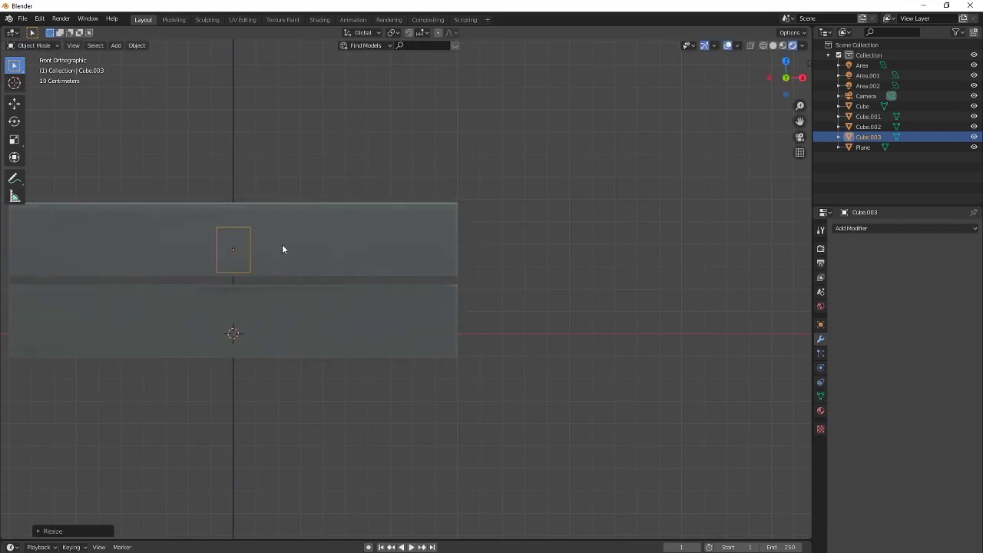
Move the short strip about 0.99 m along positive X so it straddles the shorter upper block's front face.
{"action": "key", "text": "g"}
{"action": "key", "text": "x"}
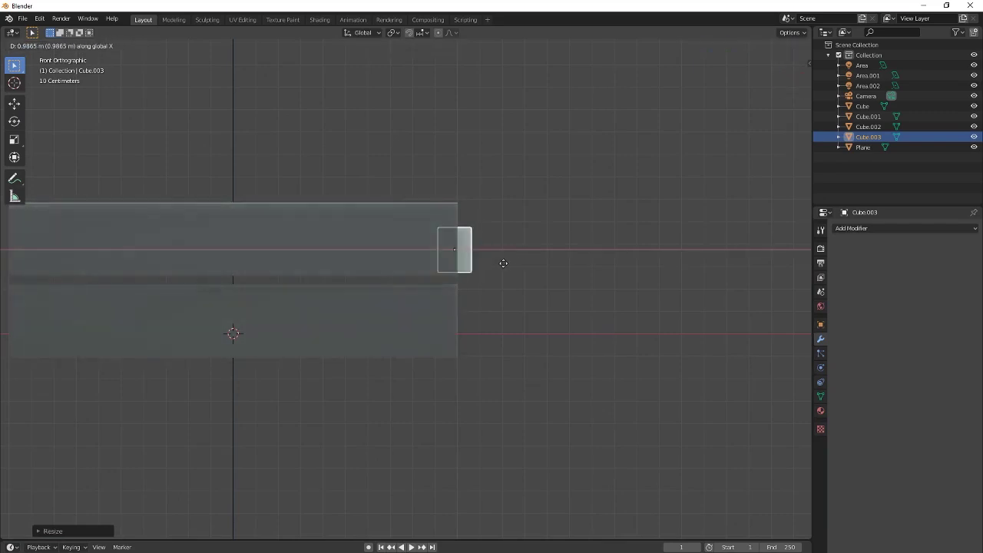
{"action": "left_click", "coordinate": [505, 265]}
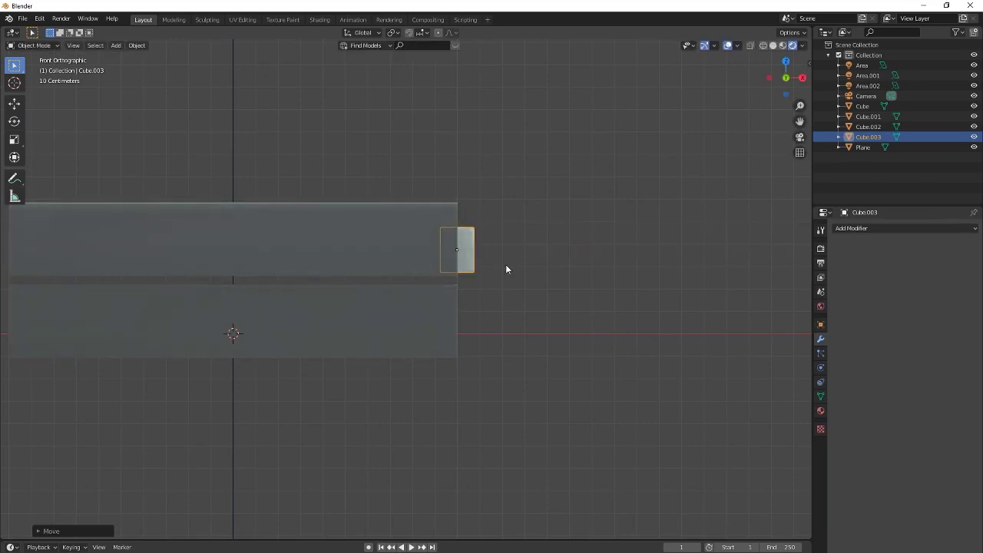
Add an Array modifier to the strip, with constant offset enabled and relative offset disabled.
{"action": "middle_click_drag", "start_coordinate": [522, 268], "coordinate": [491, 264]}
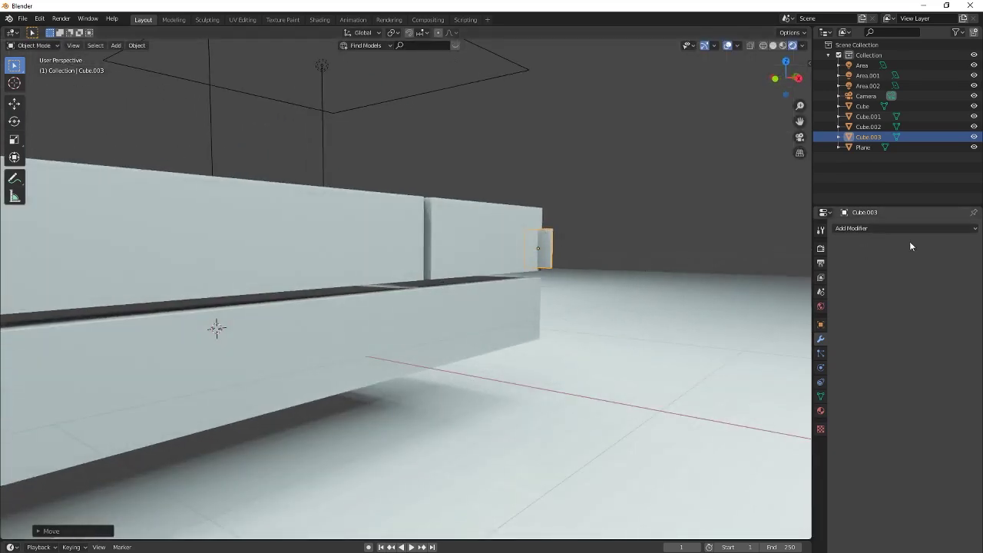
{"action": "left_click", "coordinate": [892, 229]}
{"action": "left_click", "coordinate": [780, 254]}
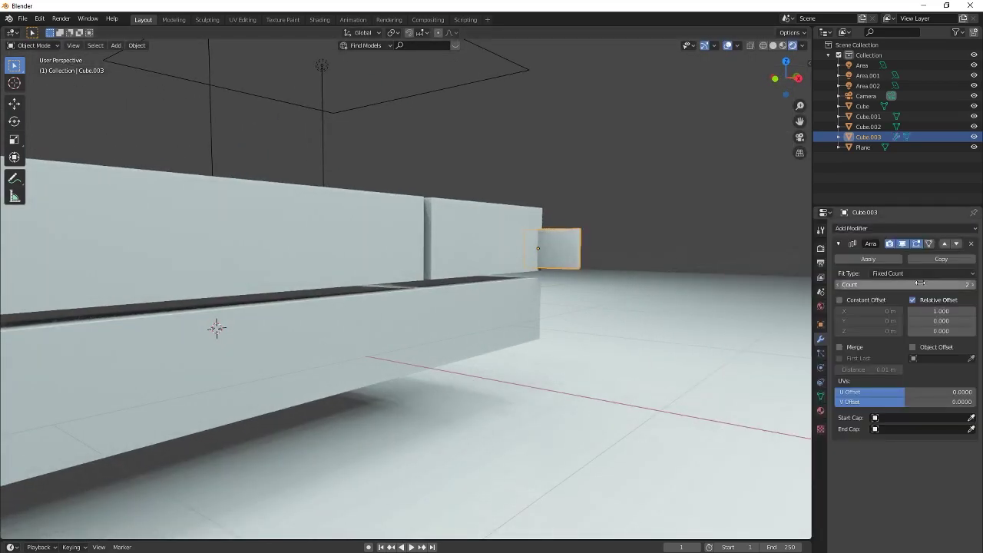
{"action": "left_click", "coordinate": [839, 301]}
{"action": "left_click", "coordinate": [912, 299]}
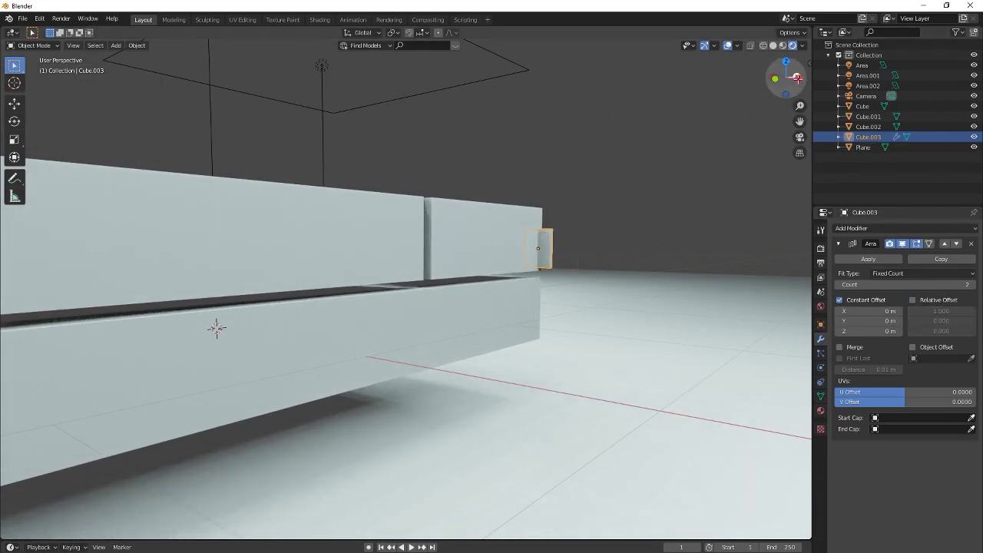
Set the array's constant offset along Y to -4.78 m so the copy sits beside the original strip.
{"action": "left_click", "coordinate": [797, 77]}
{"action": "middle_click_drag", "start_coordinate": [527, 162], "coordinate": [673, 145]}
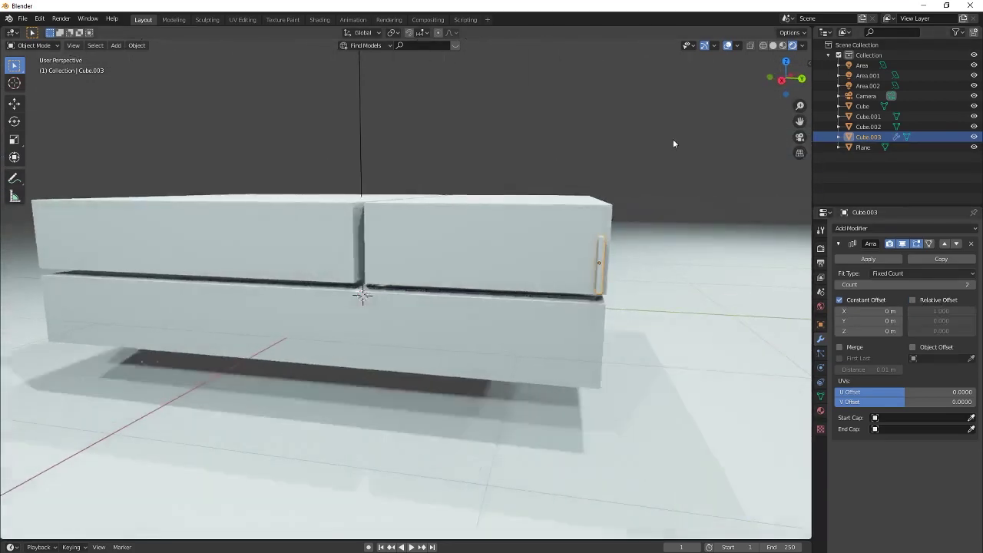
{"action": "left_click", "coordinate": [785, 77]}
{"action": "middle_click_drag", "start_coordinate": [672, 264], "coordinate": [563, 279], "text": "shift"}
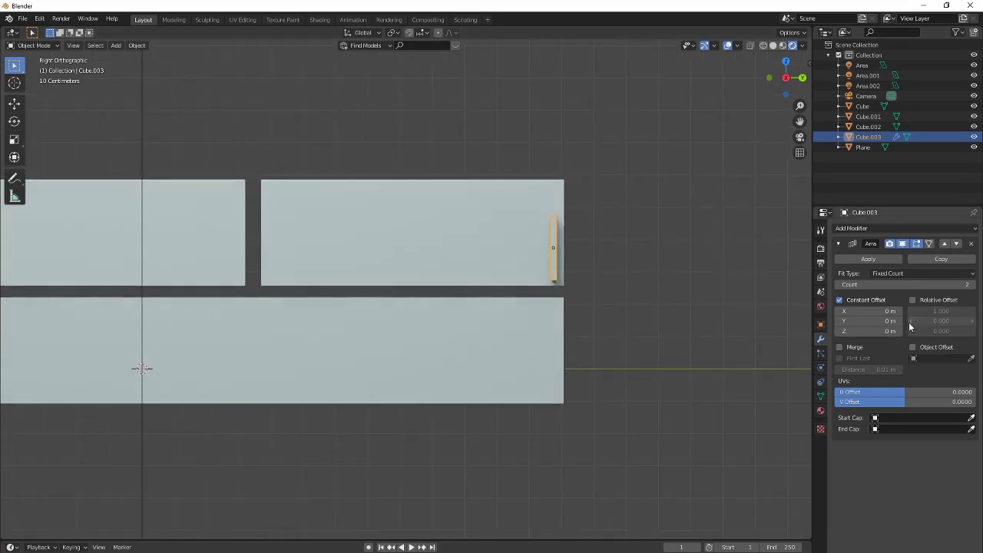
{"action": "left_click_drag", "start_coordinate": [868, 320], "coordinate": [857, 321]}
{"action": "left_click", "coordinate": [643, 247]}
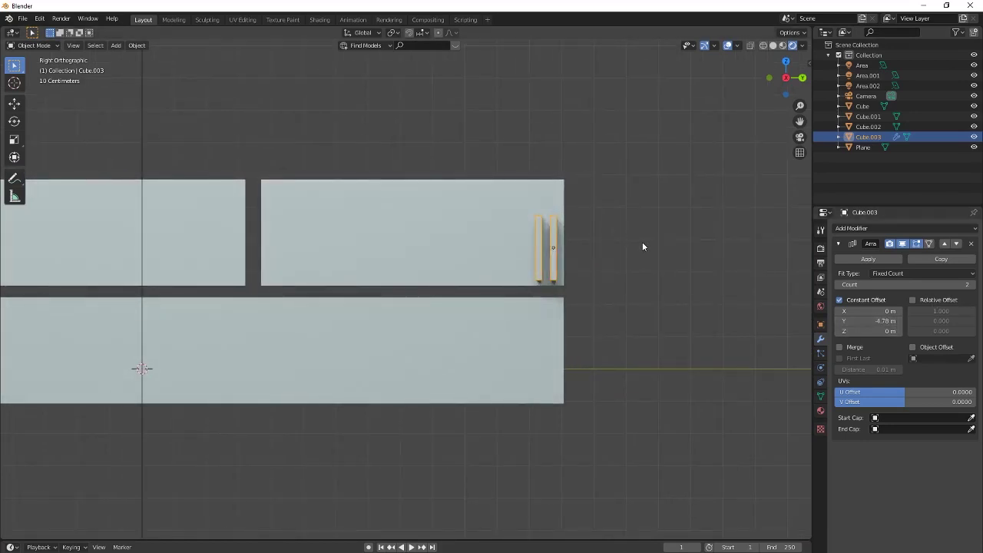
Scale the arrayed strips to about 0.8 along Z and set the array count to 7.
{"action": "key", "text": "s"}
{"action": "key", "text": "z"}
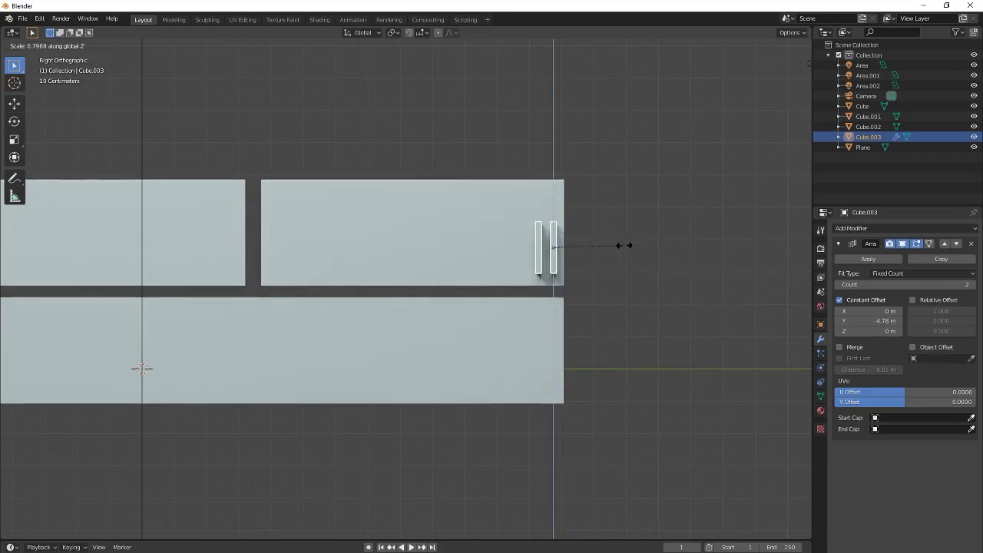
{"action": "left_click", "coordinate": [624, 249]}
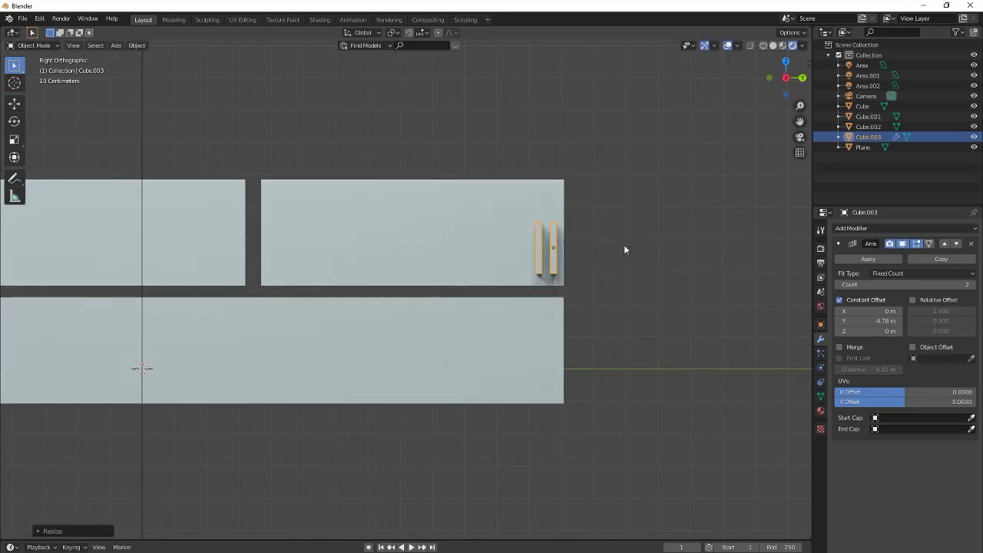
{"action": "left_click", "coordinate": [943, 283]}
{"action": "type", "text": "7"}
{"action": "key", "text": "Return"}
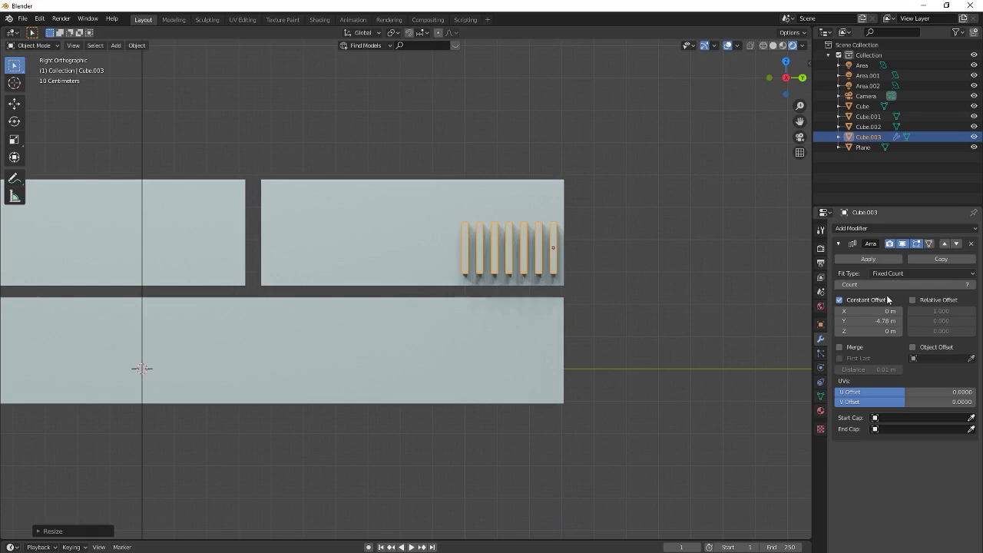
Move the row of strips down about 0.02 m along Z on the shorter upper block.
{"action": "key", "text": "g"}
{"action": "key", "text": "z"}
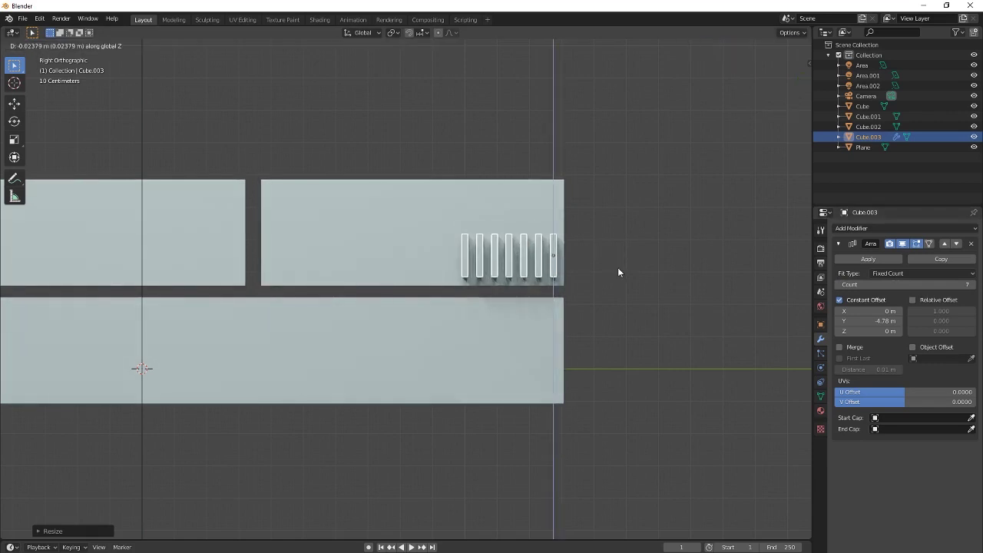
{"action": "left_click", "coordinate": [617, 266]}
Apply the scale of the shorter upper block, the longer upper block and the lower slab.
{"action": "middle_click_drag", "start_coordinate": [618, 266], "coordinate": [510, 241]}
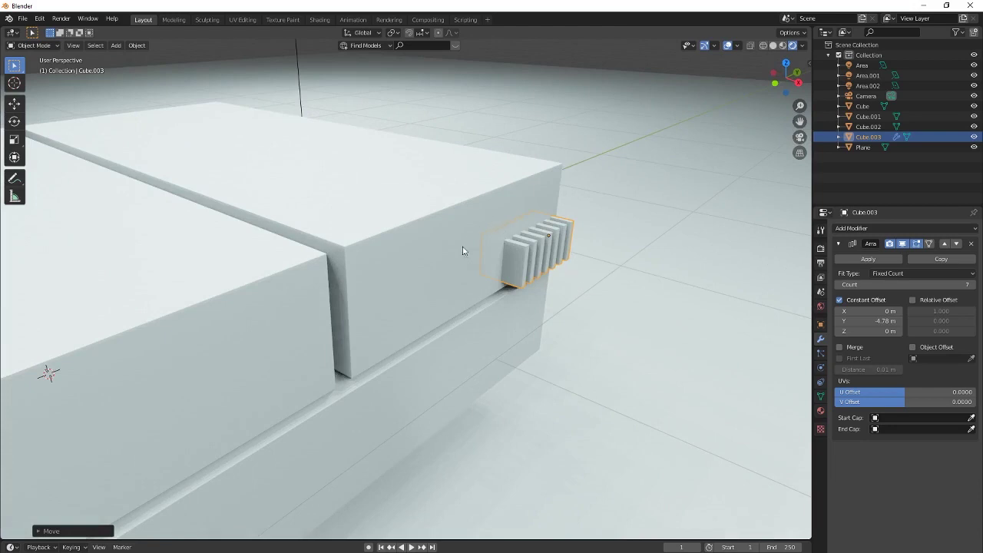
{"action": "scroll", "coordinate": [442, 256], "scroll_direction": "down", "scroll_amount": 4}
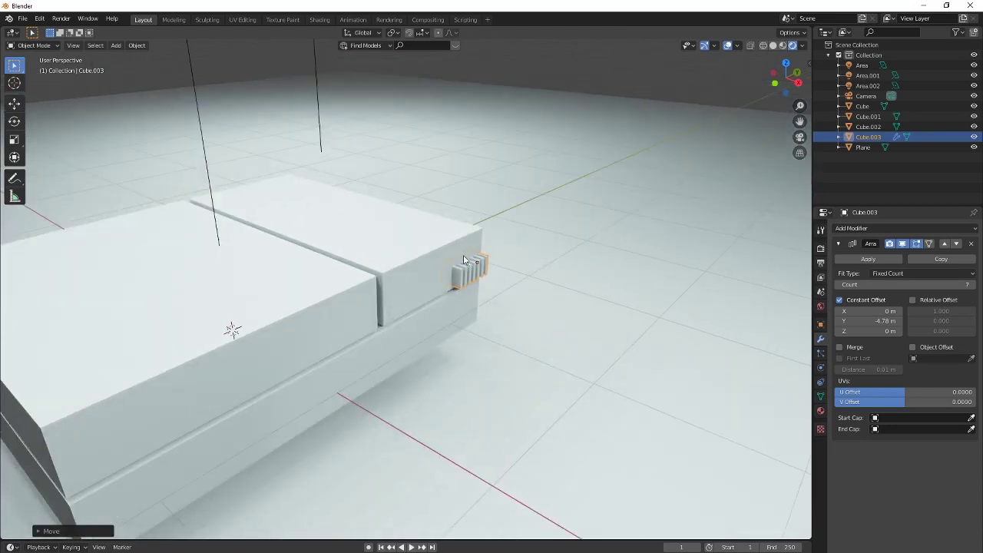
{"action": "left_click", "coordinate": [413, 245]}
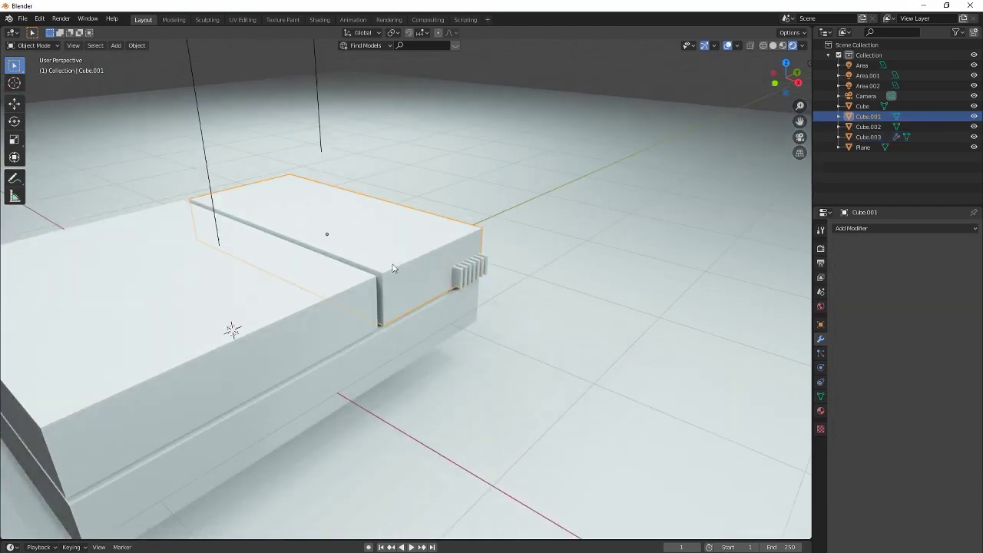
{"action": "key", "text": "ctrl+a"}
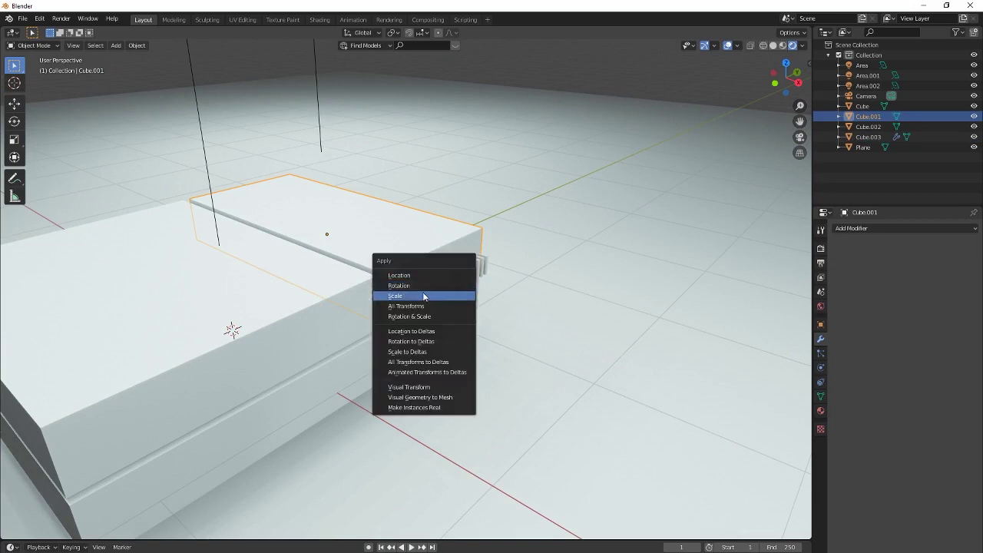
{"action": "left_click", "coordinate": [423, 297]}
{"action": "left_click", "coordinate": [318, 287]}
{"action": "key", "text": "ctrl+a"}
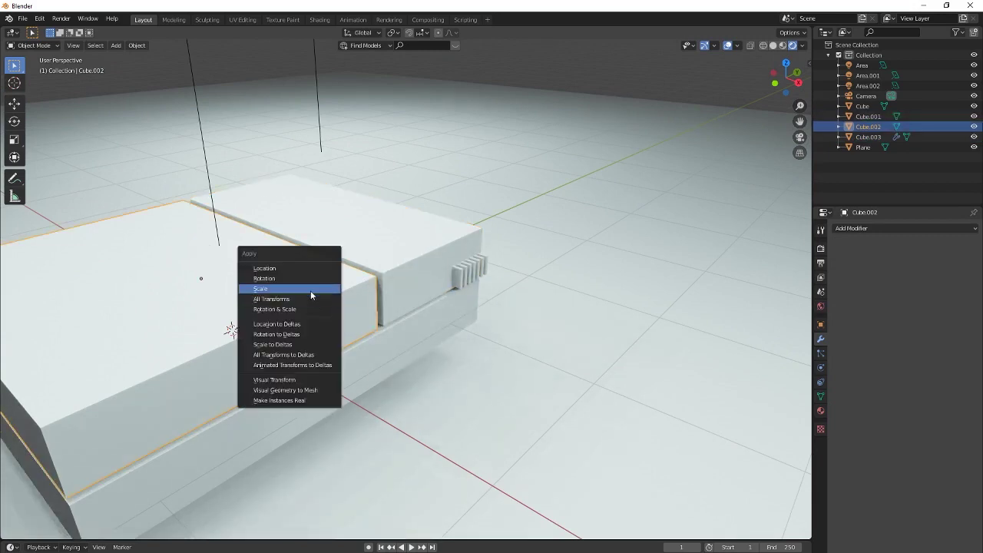
{"action": "left_click", "coordinate": [311, 291]}
{"action": "left_click", "coordinate": [373, 351]}
{"action": "key", "text": "ctrl+a"}
{"action": "left_click", "coordinate": [351, 349]}
{"action": "left_click", "coordinate": [436, 263]}
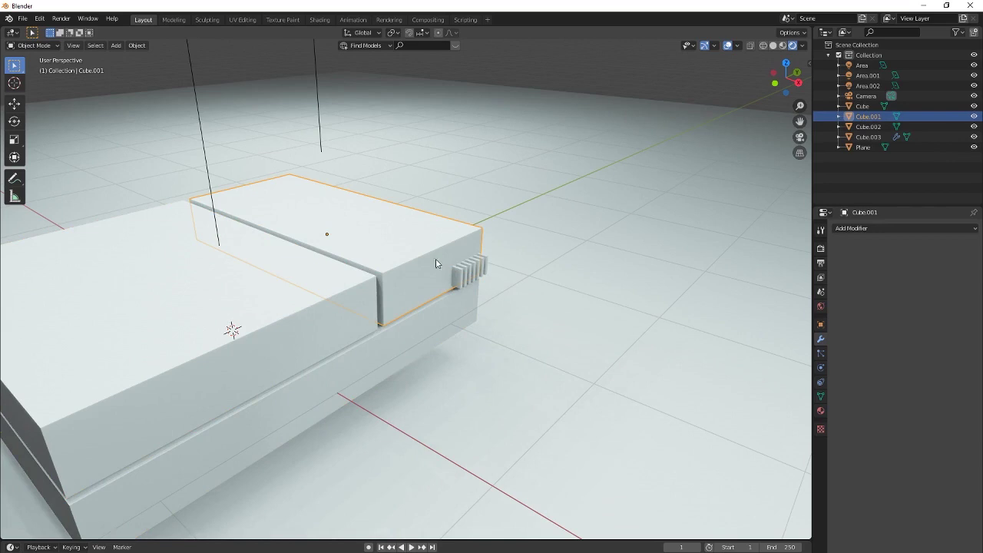
{"action": "left_click", "coordinate": [883, 228]}
{"action": "left_click", "coordinate": [585, 182]}
Cut the strips out of the shorter upper block with a Boolean Difference modifier targeting the strip array, and apply it.
{"action": "left_click", "coordinate": [429, 254]}
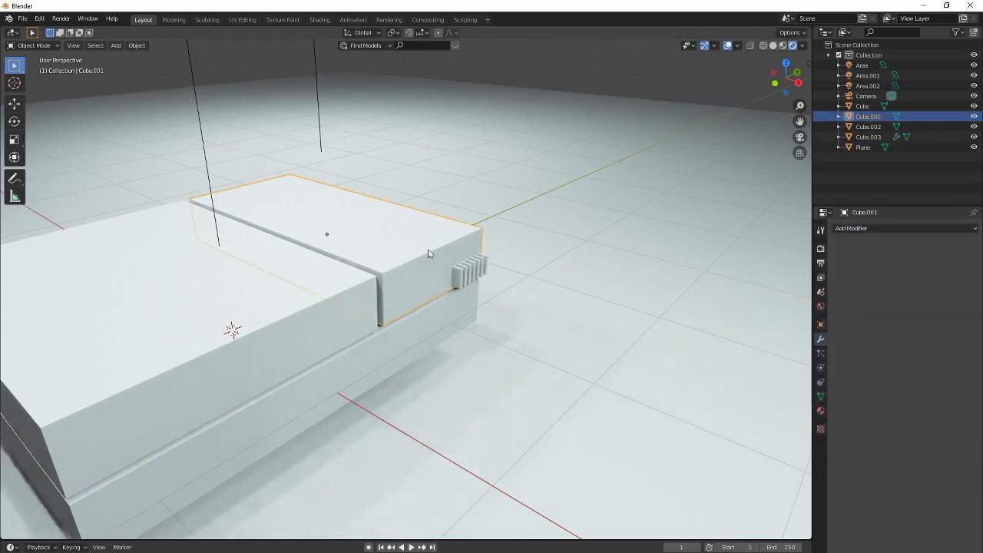
{"action": "left_click", "coordinate": [862, 228]}
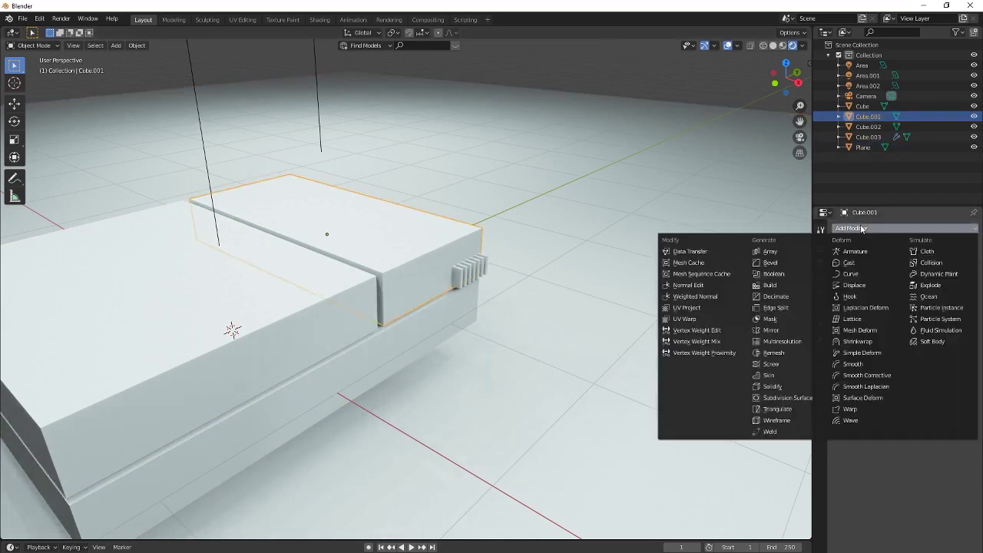
{"action": "left_click", "coordinate": [777, 274]}
{"action": "left_click", "coordinate": [970, 285]}
{"action": "left_click", "coordinate": [476, 264]}
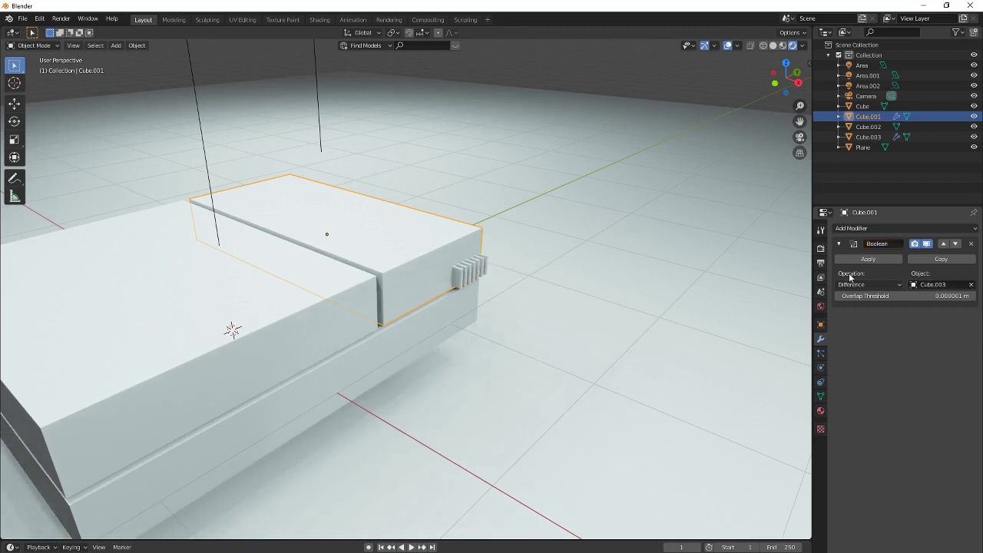
{"action": "left_click", "coordinate": [854, 260]}
Move the strip array about 1.1 m along negative Y onto the longer upper block, near the gap.
{"action": "left_click", "coordinate": [475, 275]}
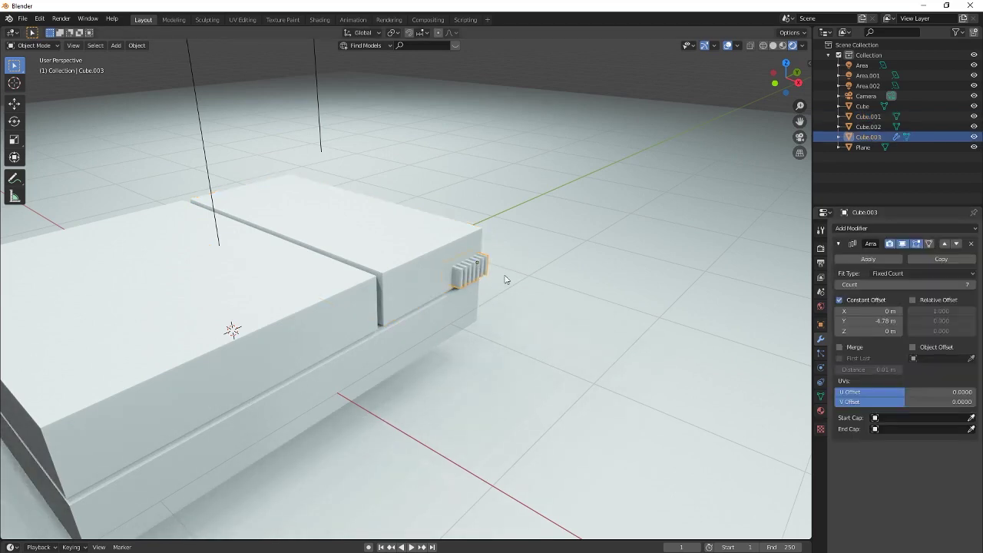
{"action": "key", "text": "g"}
{"action": "key", "text": "y"}
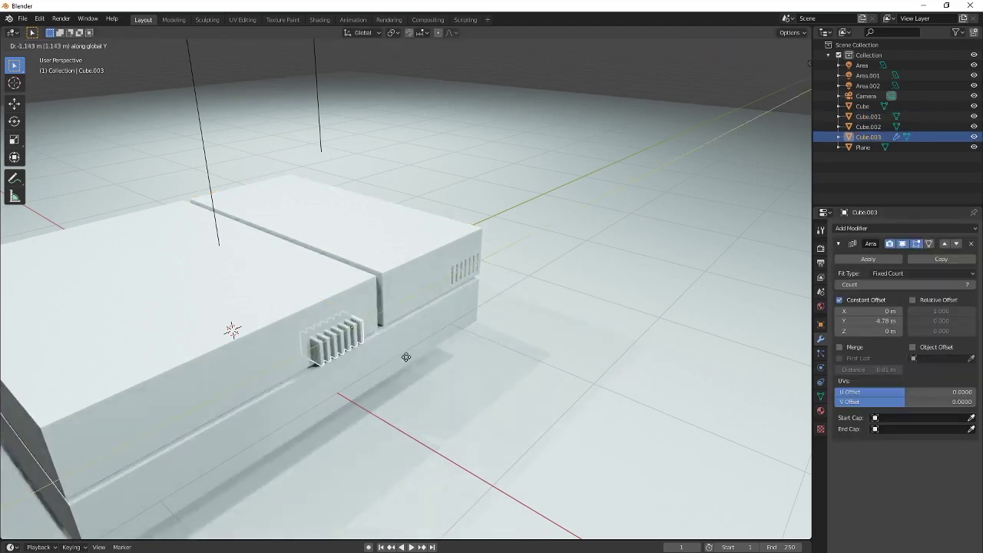
{"action": "left_click", "coordinate": [402, 354]}
Cut the strips out of the longer upper block with a Boolean Difference modifier targeting the strip array, and apply it.
{"action": "left_click", "coordinate": [797, 82]}
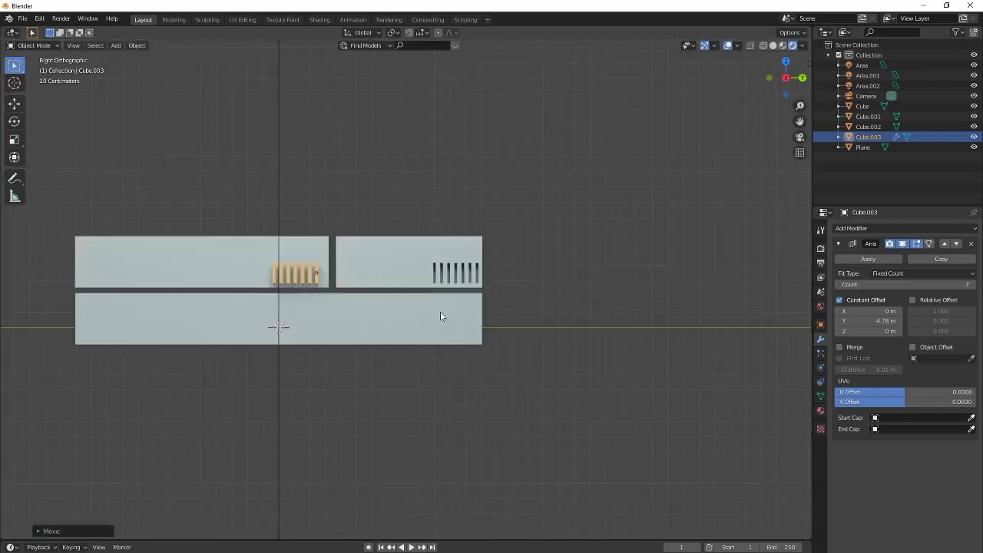
{"action": "scroll", "coordinate": [415, 292], "scroll_direction": "up", "scroll_amount": 5}
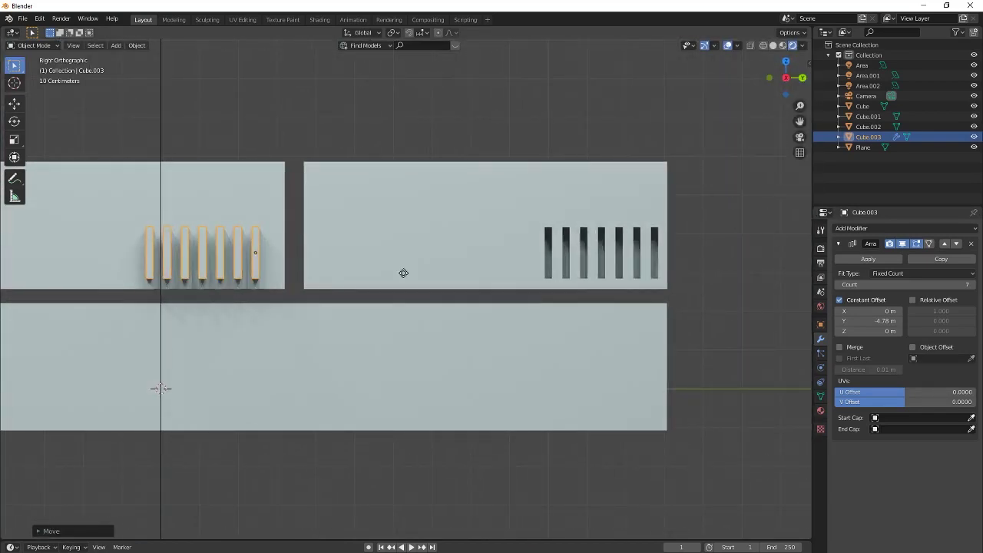
{"action": "middle_click_drag", "start_coordinate": [417, 276], "coordinate": [427, 320]}
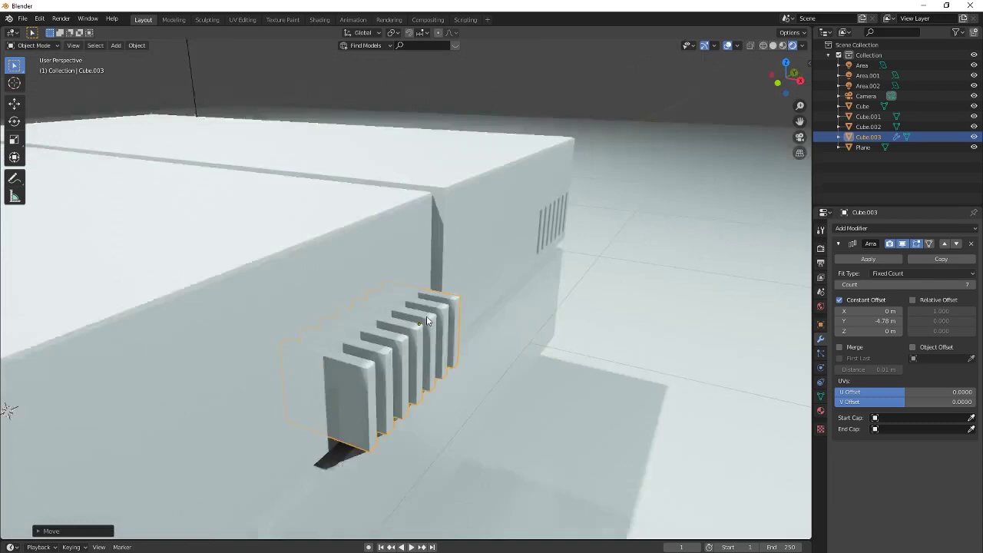
{"action": "scroll", "coordinate": [426, 321], "scroll_direction": "down", "scroll_amount": 4}
{"action": "left_click", "coordinate": [351, 313]}
{"action": "left_click", "coordinate": [852, 228]}
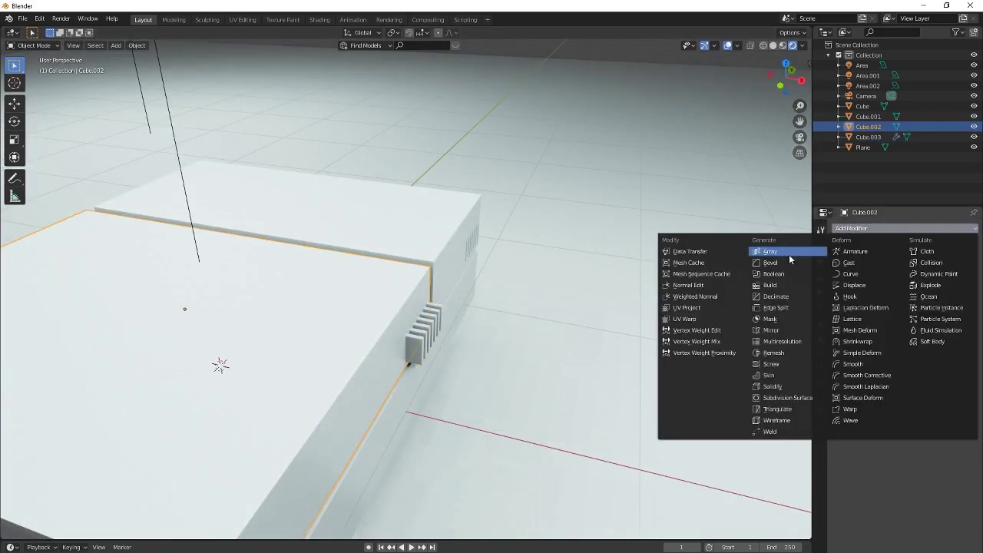
{"action": "left_click", "coordinate": [774, 274]}
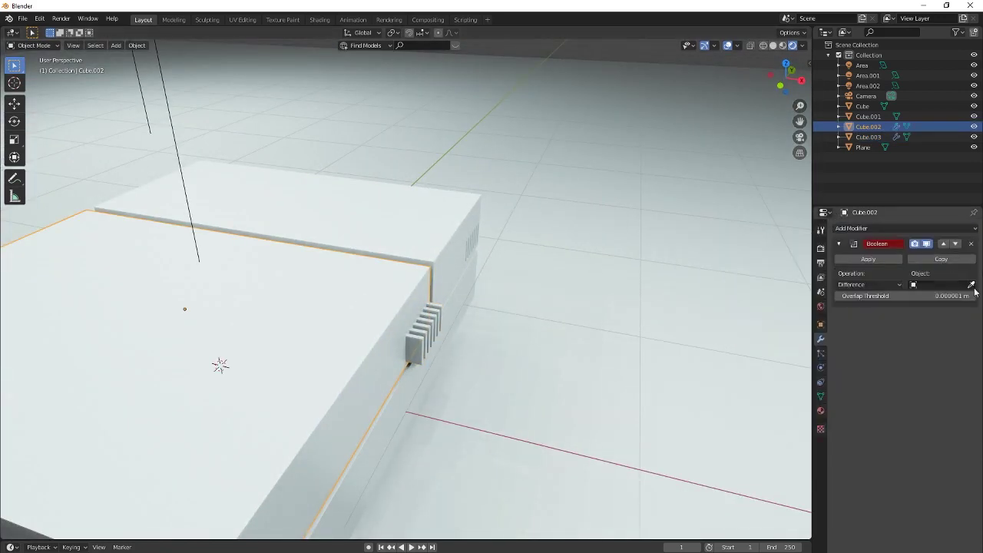
{"action": "left_click", "coordinate": [433, 315]}
{"action": "left_click", "coordinate": [880, 261]}
Move the strip array about 0.35 m down onto the lower slab and about 1 m along positive Y beneath the shorter block's vents.
{"action": "middle_click_drag", "start_coordinate": [637, 322], "coordinate": [468, 250]}
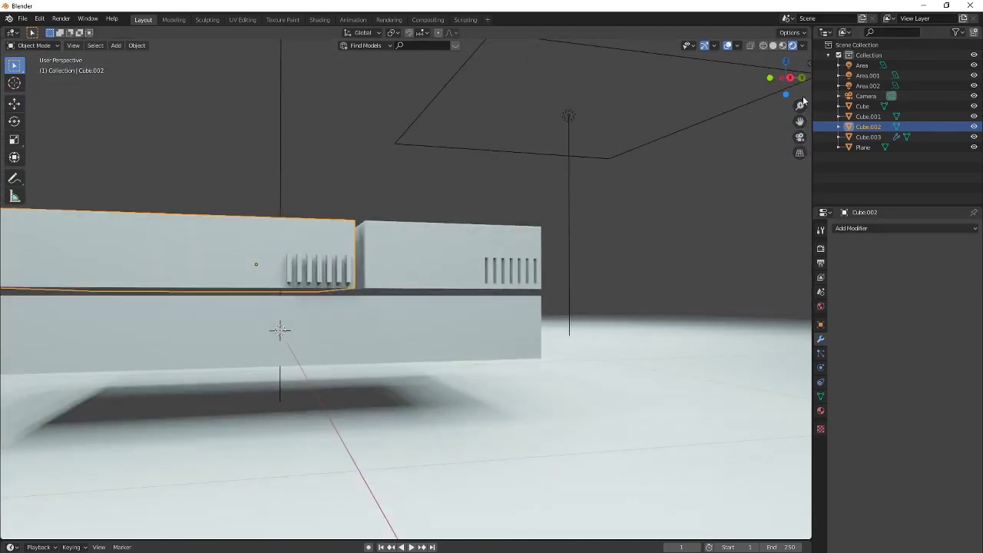
{"action": "left_click", "coordinate": [789, 77]}
{"action": "scroll", "coordinate": [476, 232], "scroll_direction": "up", "scroll_amount": 3}
{"action": "middle_click_drag", "start_coordinate": [393, 269], "coordinate": [480, 251], "text": "shift"}
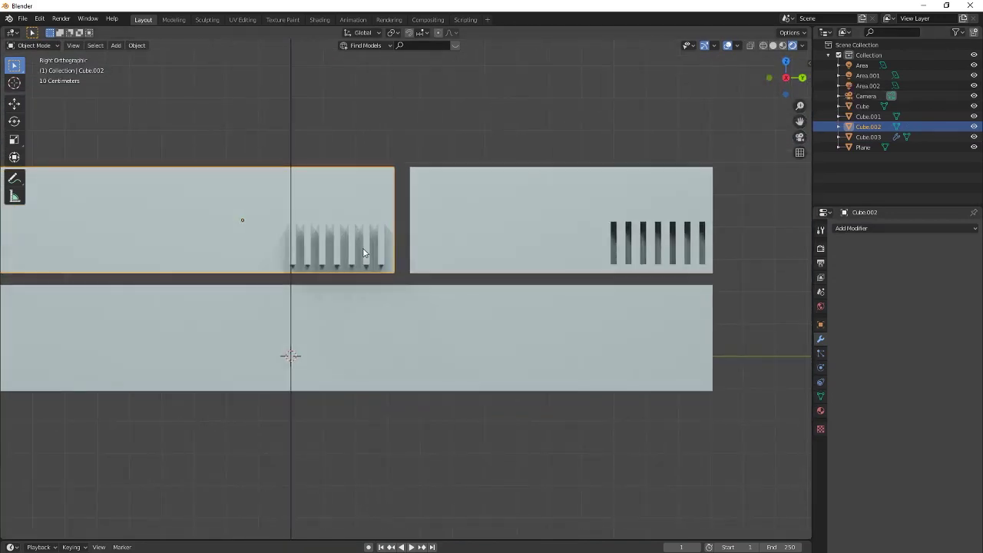
{"action": "left_click", "coordinate": [367, 254]}
{"action": "scroll", "coordinate": [368, 254], "scroll_direction": "down", "scroll_amount": 1}
{"action": "key", "text": "g"}
{"action": "key", "text": "z"}
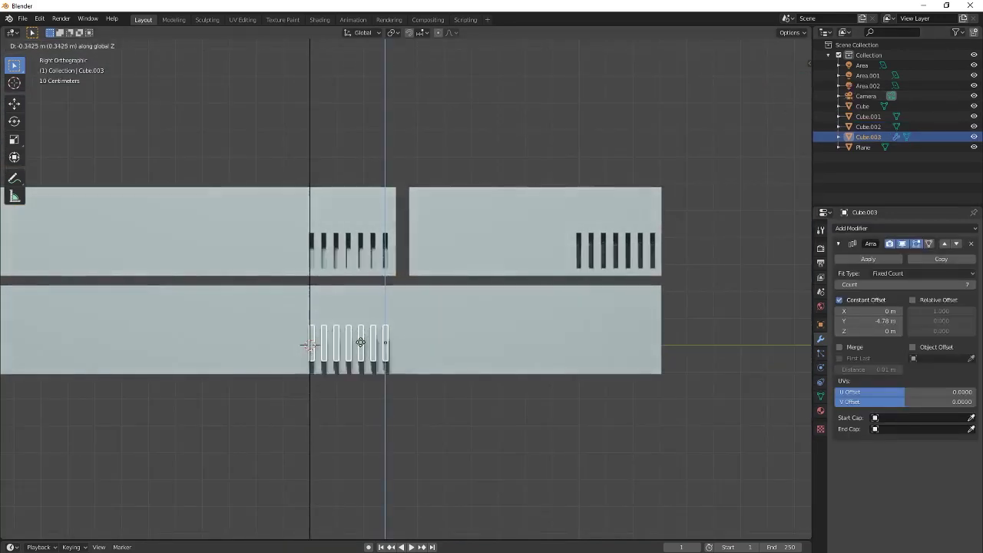
{"action": "left_click", "coordinate": [361, 347]}
{"action": "key", "text": "g"}
{"action": "key", "text": "y"}
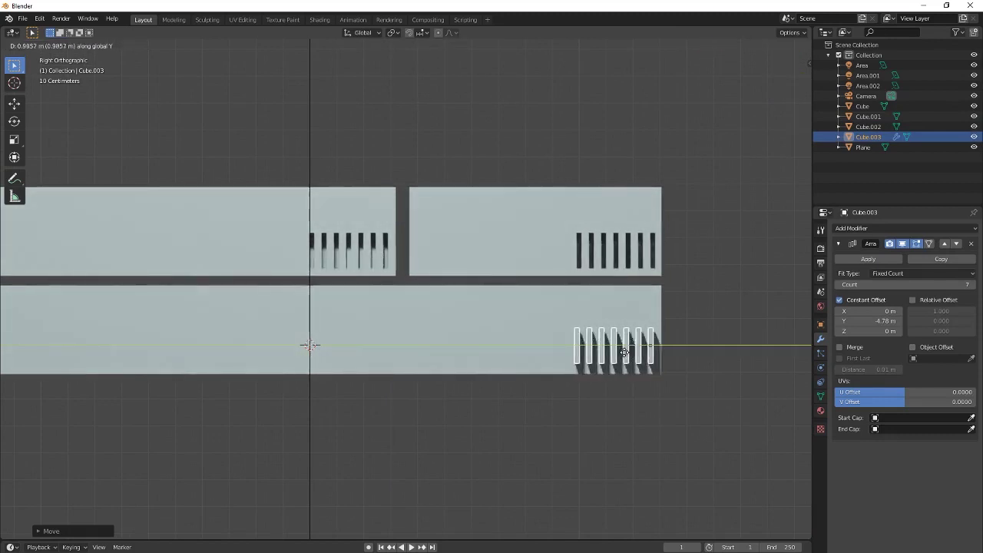
{"action": "left_click", "coordinate": [622, 351]}
Stretch the strips along Z and raise them slightly to suit the lower slab's side, and set the array count to 12.
{"action": "key", "text": "s"}
{"action": "key", "text": "z"}
{"action": "left_click", "coordinate": [642, 379]}
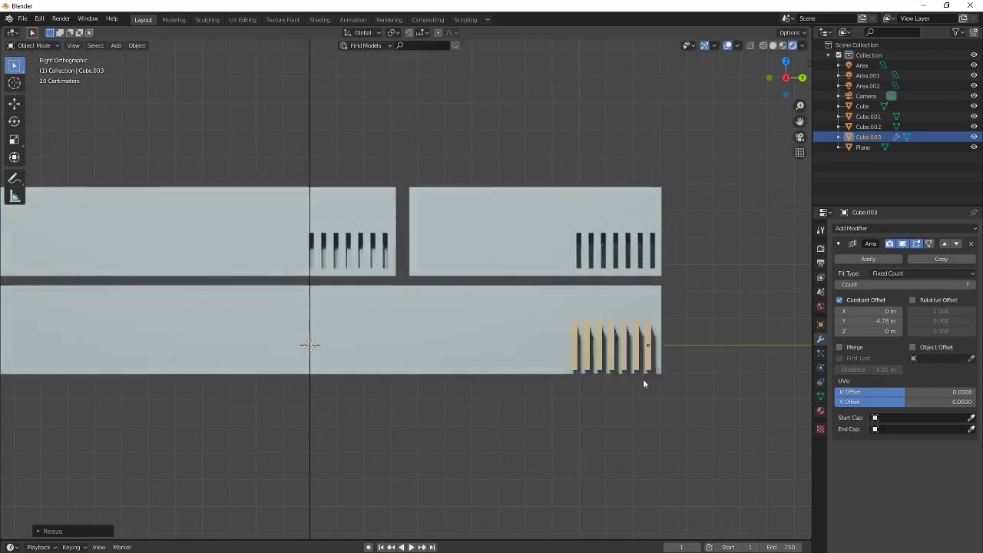
{"action": "key", "text": "g"}
{"action": "key", "text": "z"}
{"action": "left_click", "coordinate": [643, 372]}
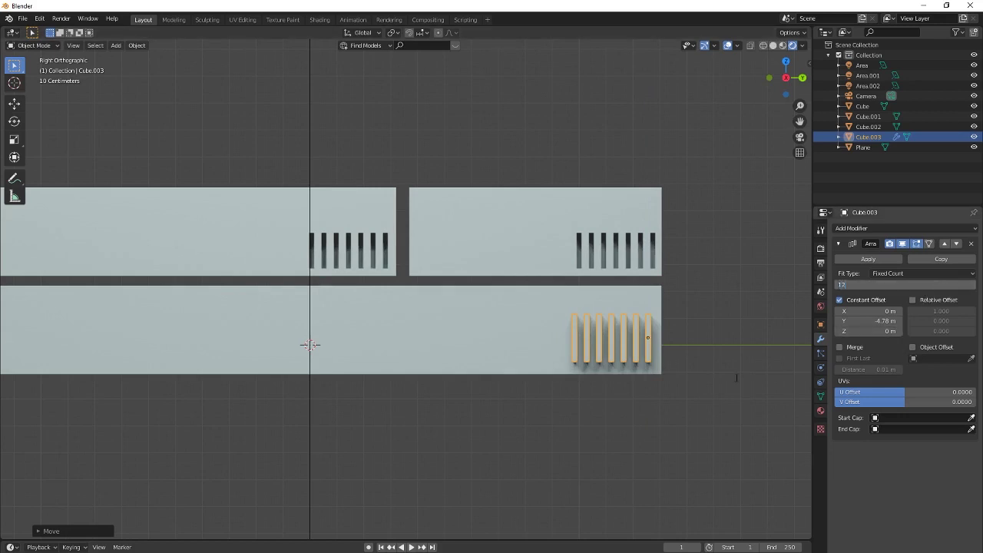
{"action": "key", "text": "Return"}
Cut the strips out of the lower slab with a Boolean Difference modifier targeting the strip array, and apply it.
{"action": "middle_click_drag", "start_coordinate": [516, 395], "coordinate": [476, 355]}
{"action": "left_click", "coordinate": [476, 355]}
{"action": "left_click", "coordinate": [887, 228]}
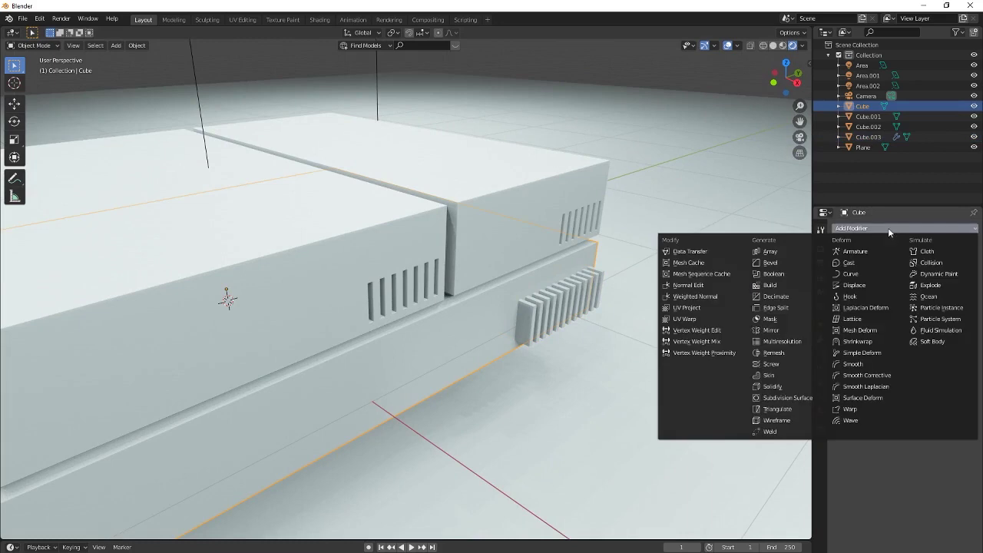
{"action": "left_click", "coordinate": [774, 273]}
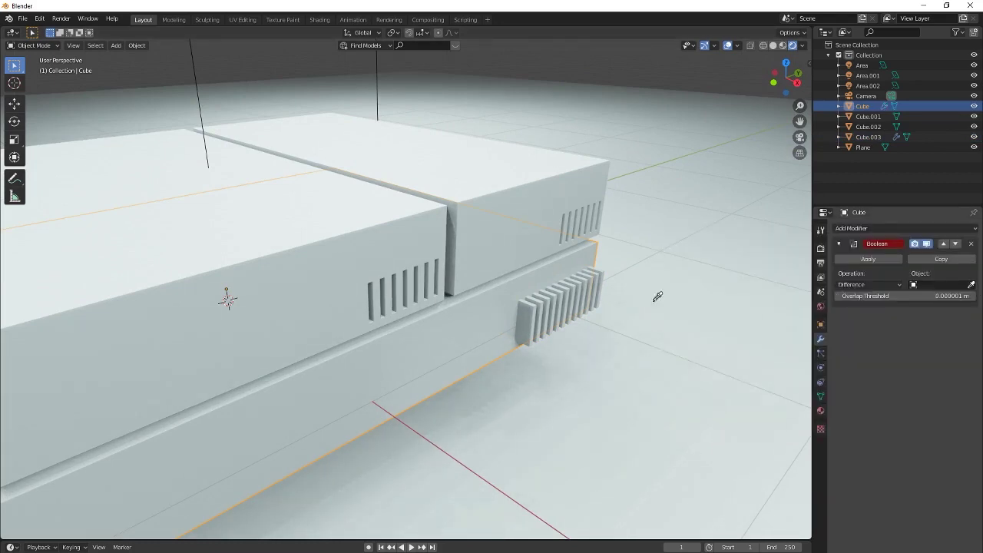
{"action": "left_click", "coordinate": [563, 310]}
{"action": "left_click", "coordinate": [863, 258]}
Delete the strip array object used for cutting the vents.
{"action": "left_click", "coordinate": [566, 294]}
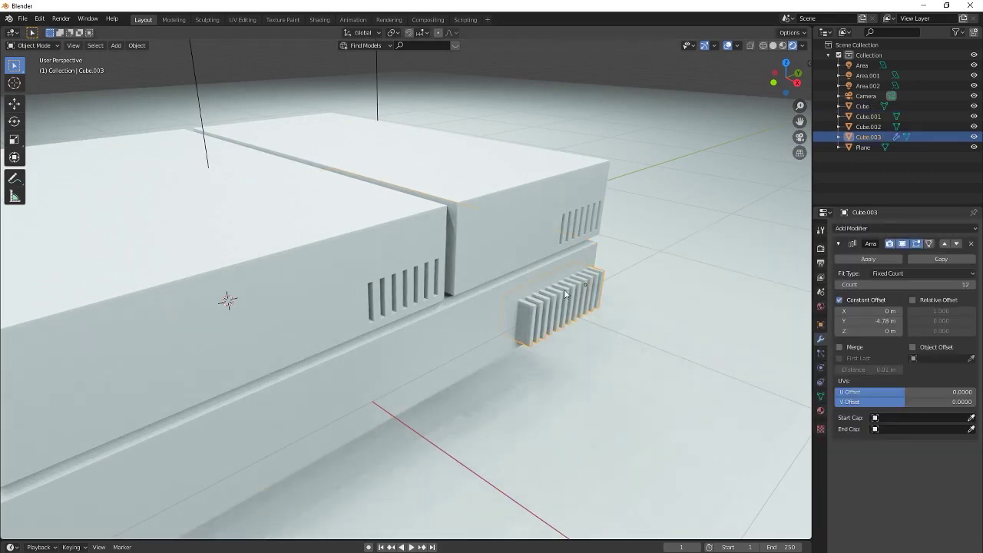
{"action": "key", "text": "x"}
{"action": "left_click", "coordinate": [564, 294]}
Add a mesh cube at the 3D cursor and scale it uniformly to about 0.1.
{"action": "scroll", "coordinate": [583, 331], "scroll_direction": "down", "scroll_amount": 4}
{"action": "middle_click_drag", "start_coordinate": [455, 328], "coordinate": [384, 301], "text": "shift"}
{"action": "scroll", "coordinate": [407, 281], "scroll_direction": "up", "scroll_amount": 4}
{"action": "key", "text": "shift+a"}
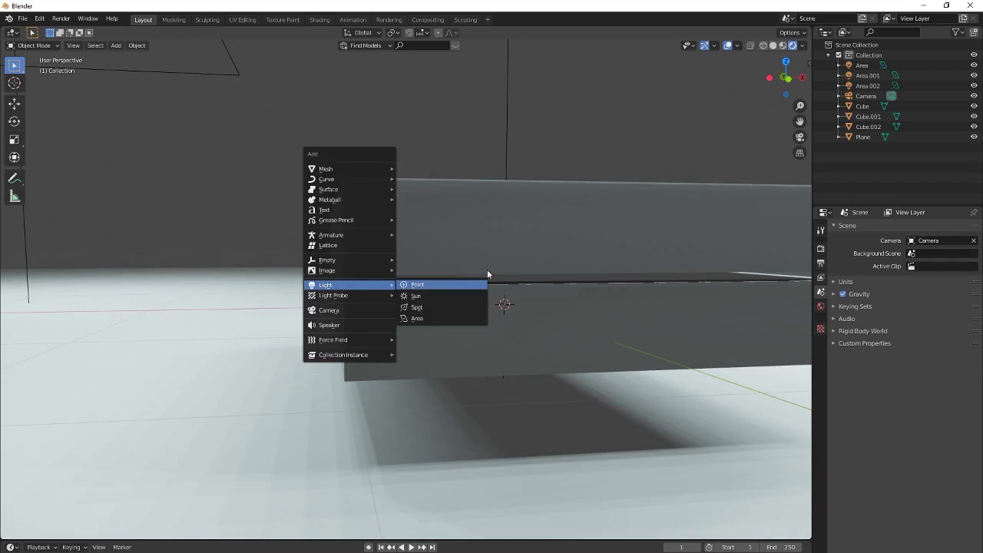
{"action": "mouse_move", "coordinate": [329, 170]}
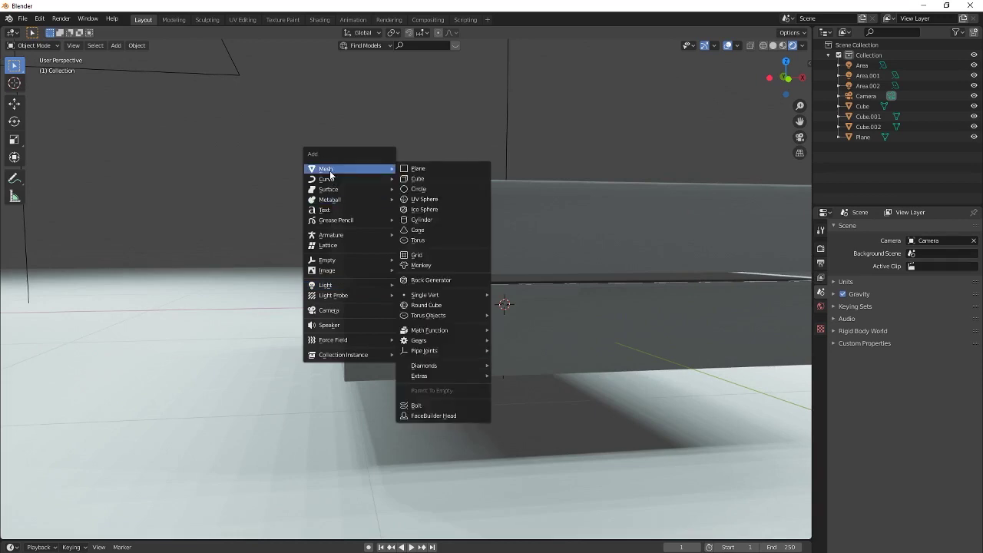
{"action": "left_click", "coordinate": [446, 180]}
{"action": "scroll", "coordinate": [488, 269], "scroll_direction": "down", "scroll_amount": 4}
{"action": "key", "text": "s"}
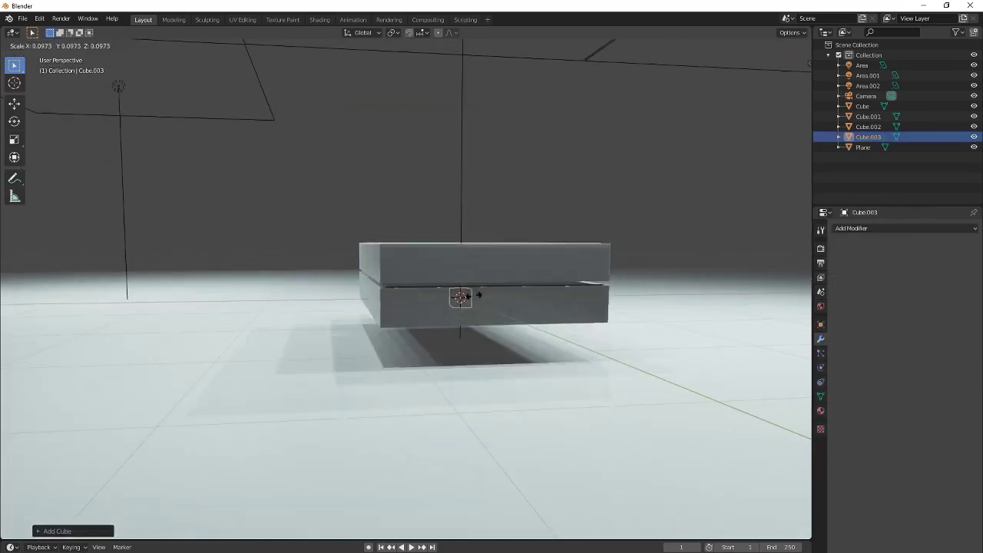
{"action": "left_click", "coordinate": [475, 296]}
Move the small cube to the longer upper block's front face near its negative X end, partly protruding along negative Y.
{"action": "key", "text": "g"}
{"action": "left_click", "coordinate": [495, 304]}
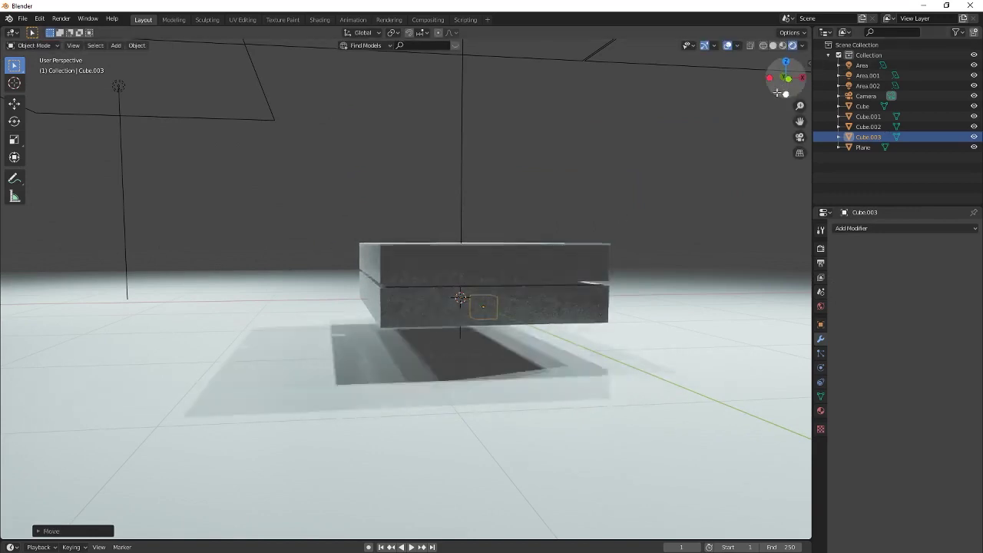
{"action": "key", "text": "KP_1"}
{"action": "scroll", "coordinate": [507, 269], "scroll_direction": "up", "scroll_amount": 5}
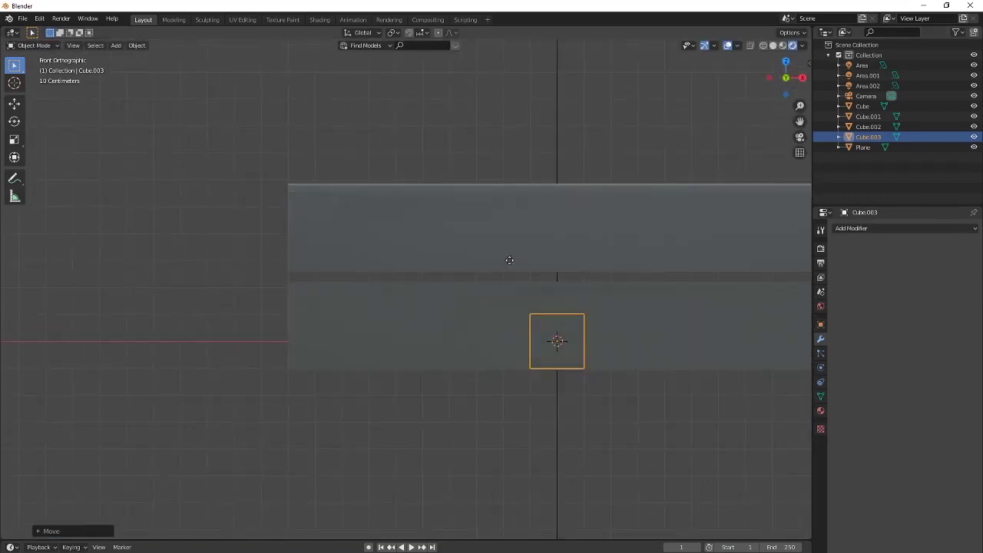
{"action": "key", "text": "g"}
{"action": "key", "text": "z"}
{"action": "left_click", "coordinate": [526, 147]}
{"action": "key", "text": "g"}
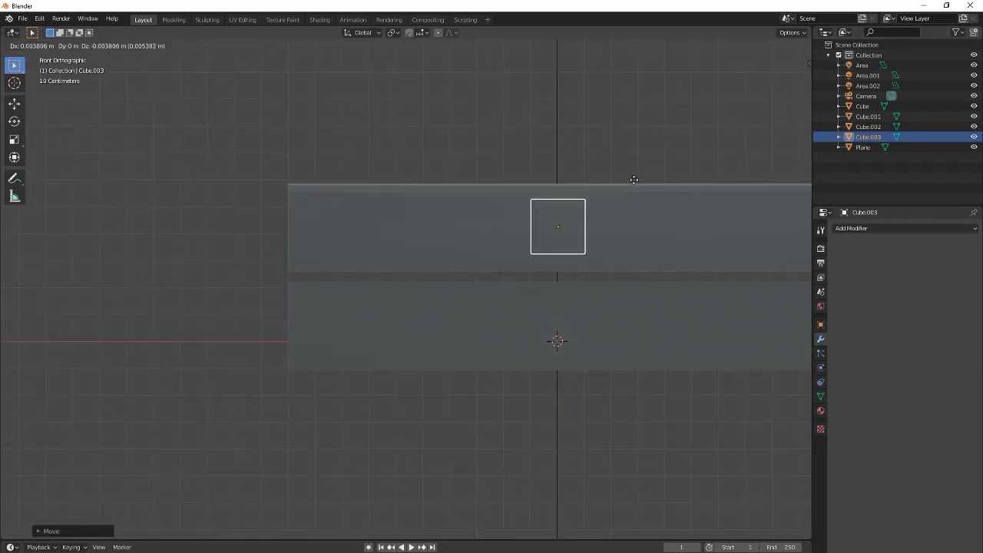
{"action": "left_click", "coordinate": [412, 172]}
{"action": "key", "text": "g"}
{"action": "key", "text": "y"}
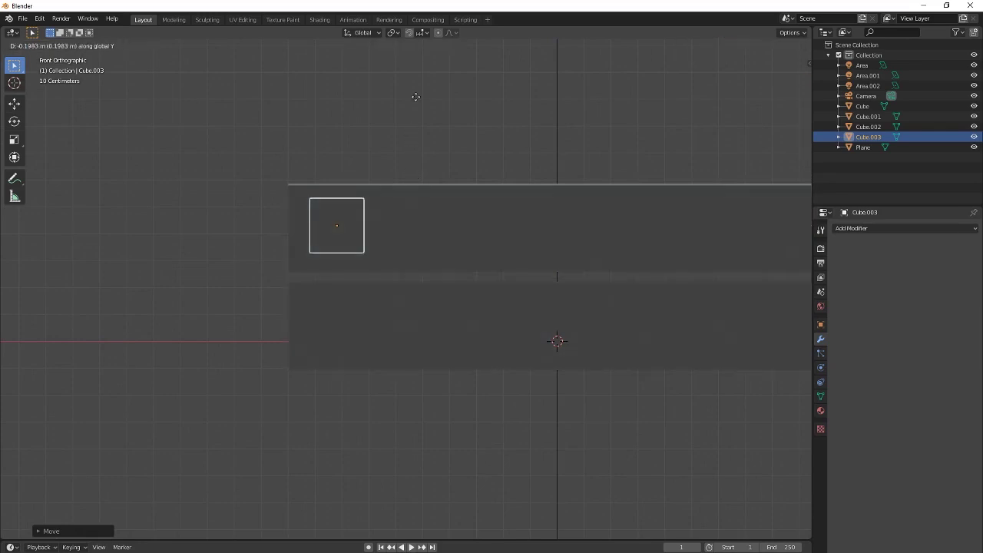
{"action": "left_click", "coordinate": [432, 108]}
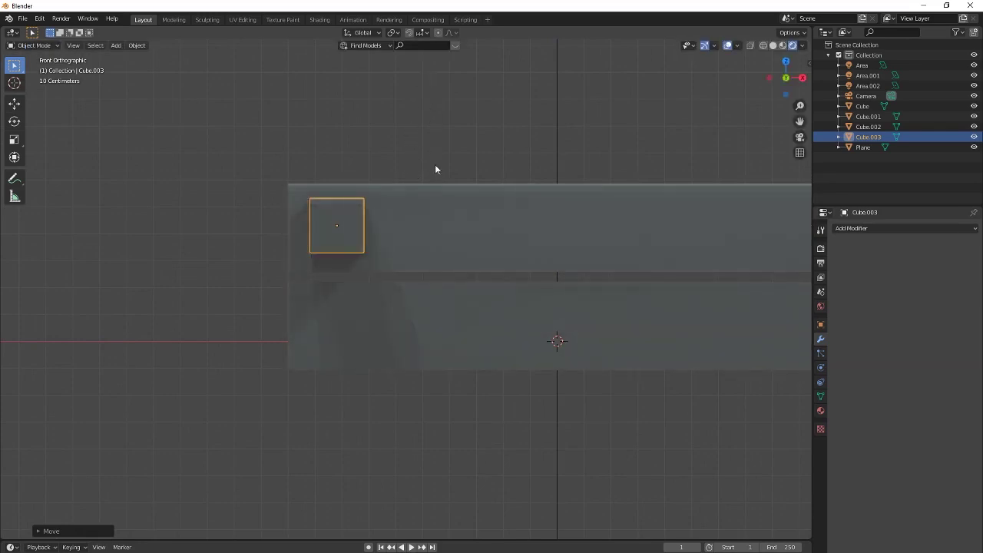
Flatten the cube along Z, narrow it along X and shrink it slightly overall to form a small rectangular port cutter.
{"action": "scroll", "coordinate": [435, 164], "scroll_direction": "up", "scroll_amount": 4}
{"action": "middle_click_drag", "start_coordinate": [379, 178], "coordinate": [577, 241], "text": "shift"}
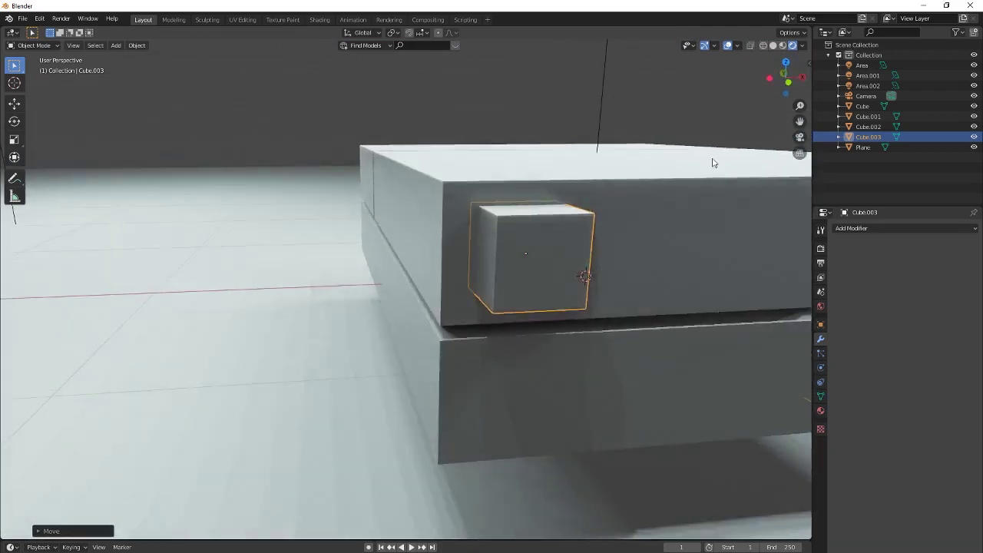
{"action": "left_click", "coordinate": [788, 80]}
{"action": "scroll", "coordinate": [574, 216], "scroll_direction": "up", "scroll_amount": 1}
{"action": "key", "text": "s"}
{"action": "key", "text": "z"}
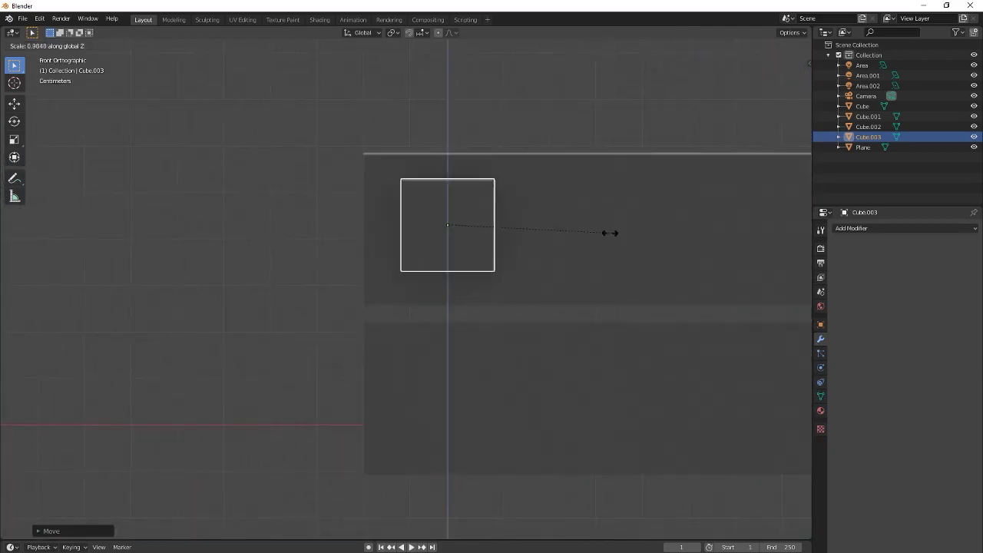
{"action": "left_click", "coordinate": [497, 227]}
{"action": "key", "text": "s"}
{"action": "key", "text": "y"}
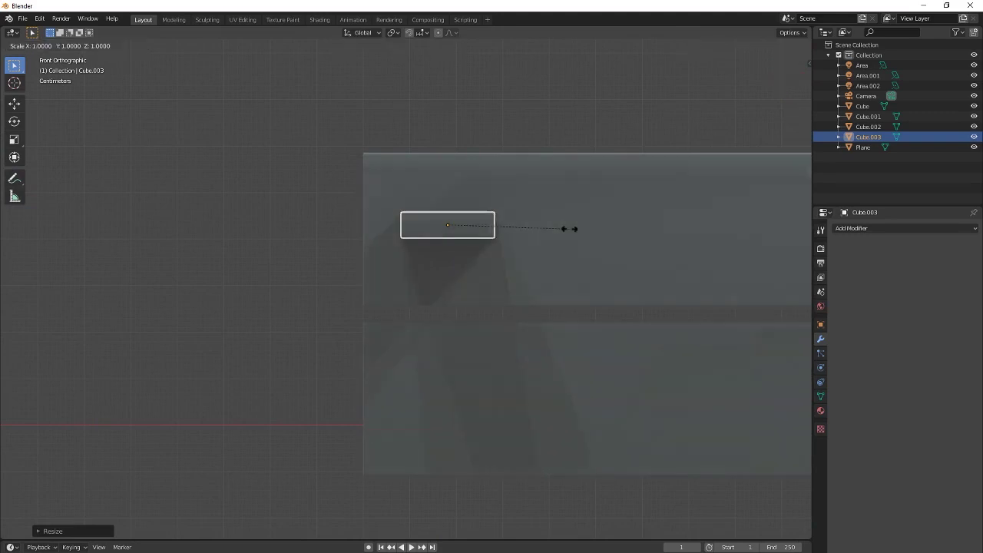
{"action": "key", "text": "x"}
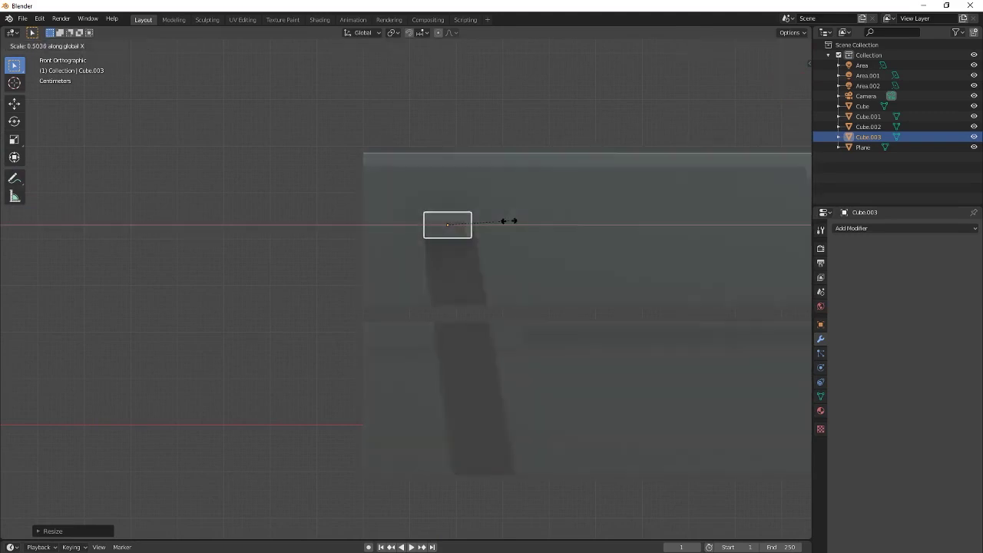
{"action": "left_click", "coordinate": [551, 226]}
{"action": "key", "text": "s"}
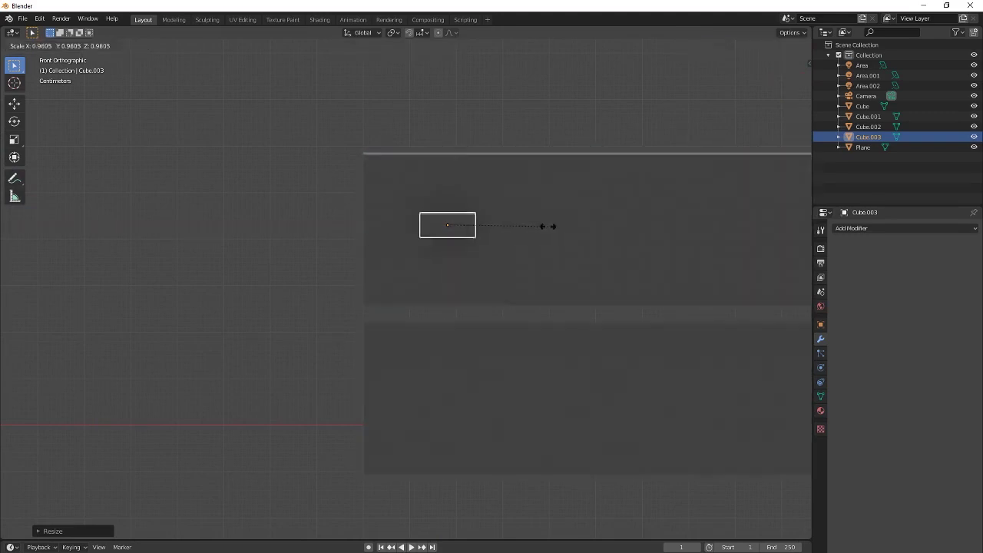
{"action": "left_click", "coordinate": [526, 222]}
Raise the port cutter toward the upper block's top edge and adjust its depth along Y.
{"action": "key", "text": "g"}
{"action": "key", "text": "z"}
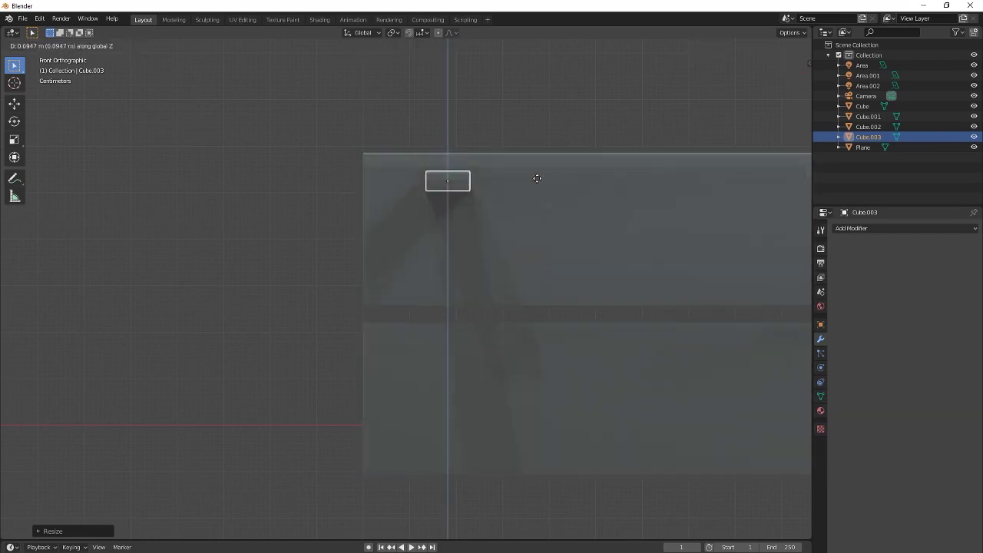
{"action": "left_click", "coordinate": [497, 200]}
{"action": "middle_click_drag", "start_coordinate": [496, 200], "coordinate": [373, 235]}
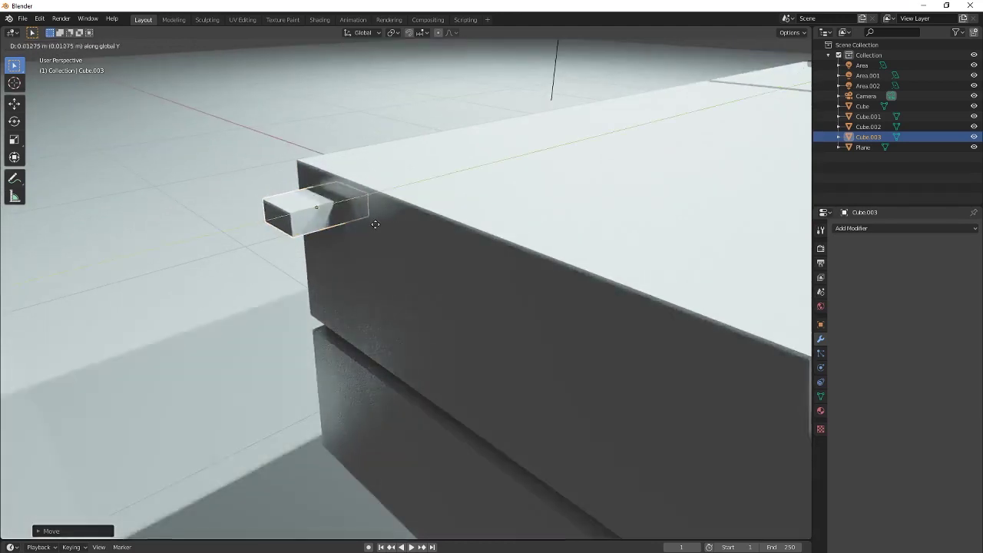
Cut the port into the longer upper block with a Boolean Difference modifier targeting the small cutter, and apply it.
{"action": "left_click", "coordinate": [761, 219]}
{"action": "left_click", "coordinate": [850, 229]}
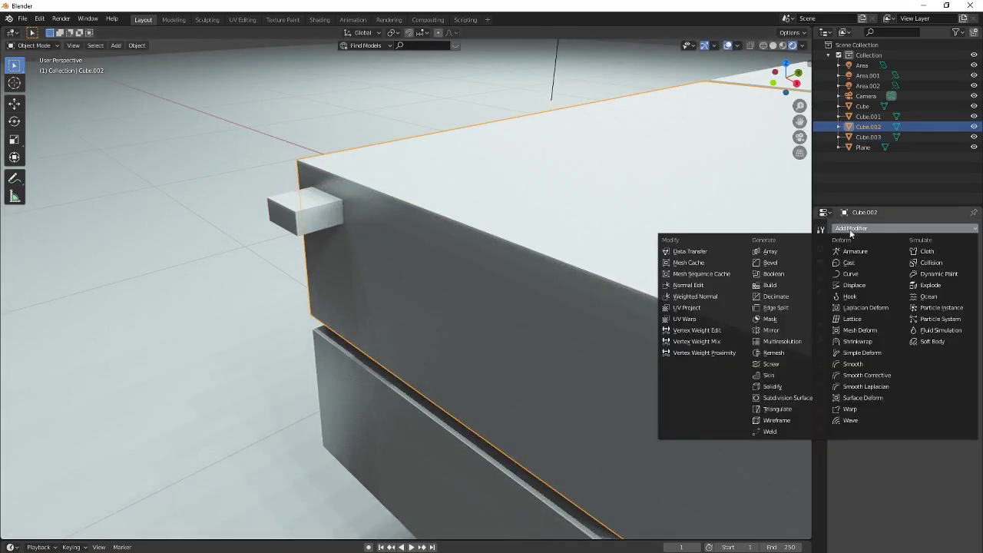
{"action": "left_click", "coordinate": [773, 274]}
{"action": "left_click", "coordinate": [969, 285]}
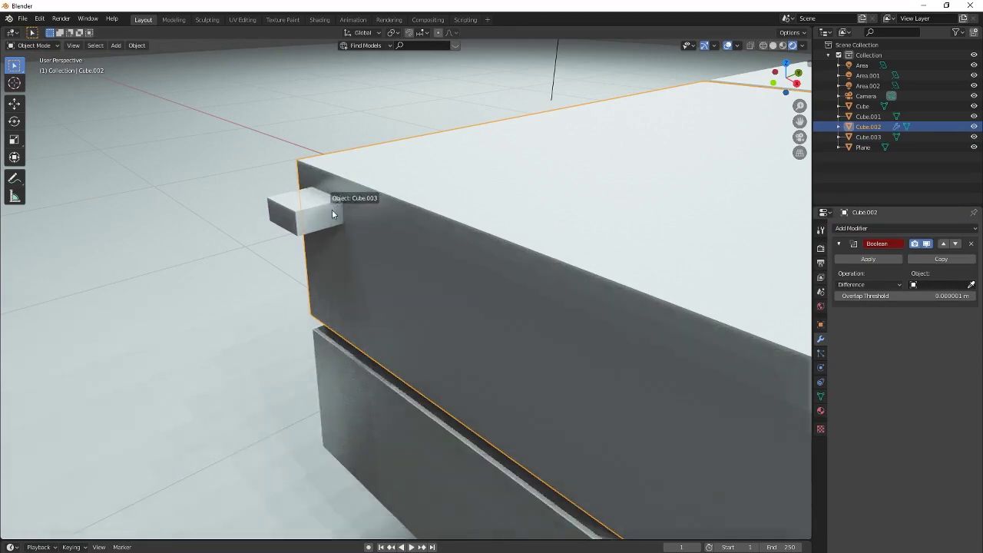
{"action": "left_click", "coordinate": [331, 209]}
{"action": "left_click", "coordinate": [868, 260]}
Move the port cutter straight down along Z to the upper part of the lower slab's front face.
{"action": "left_click", "coordinate": [332, 217]}
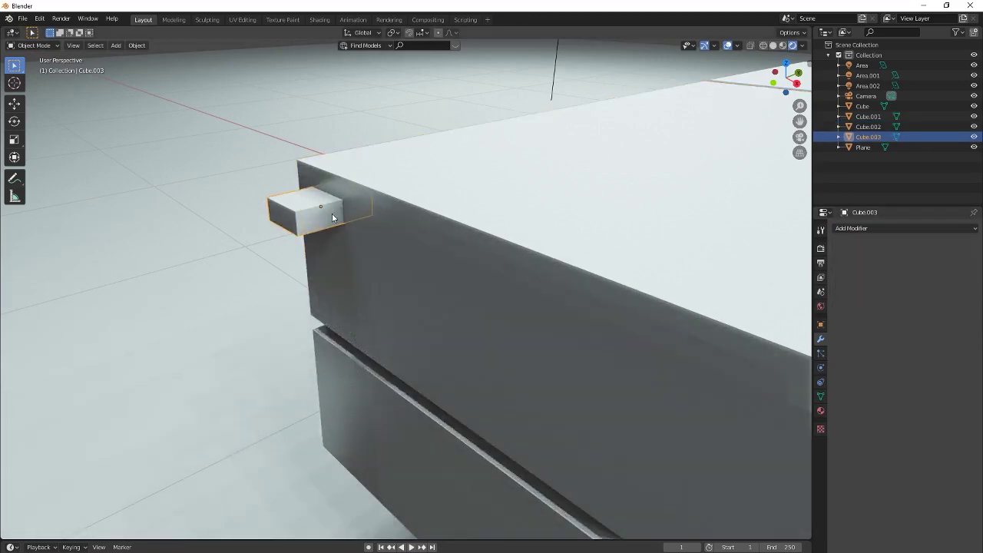
{"action": "key", "text": "z"}
{"action": "left_click", "coordinate": [347, 376]}
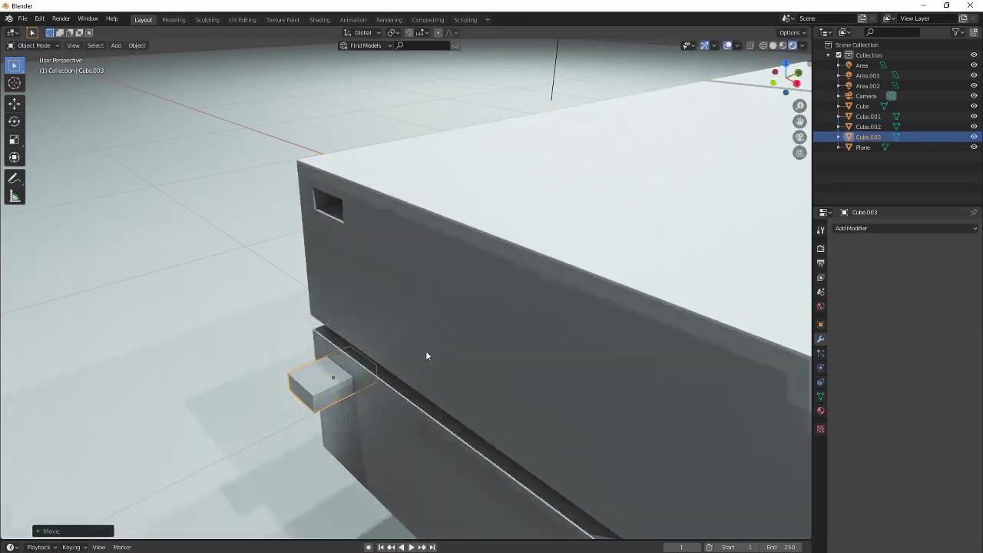
Cut the port into the lower slab with a Boolean Difference modifier targeting the small cutter, and apply it.
{"action": "left_click", "coordinate": [769, 92]}
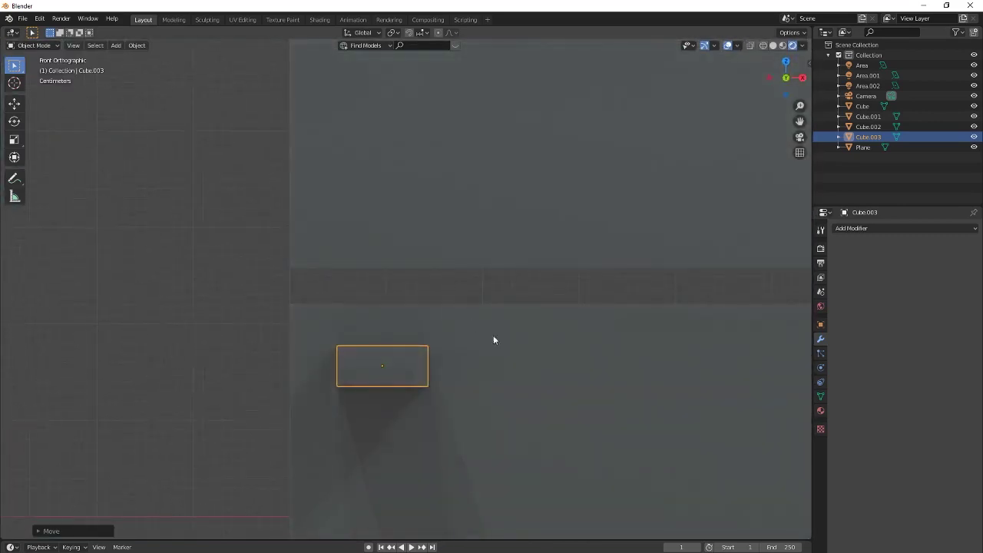
{"action": "mouse_move", "coordinate": [494, 340]}
{"action": "middle_mouse_down"}
{"action": "mouse_move", "coordinate": [471, 358]}
{"action": "mouse_move", "coordinate": [441, 274]}
{"action": "mouse_move", "coordinate": [493, 343]}
{"action": "middle_mouse_up"}
{"action": "left_click", "coordinate": [494, 342]}
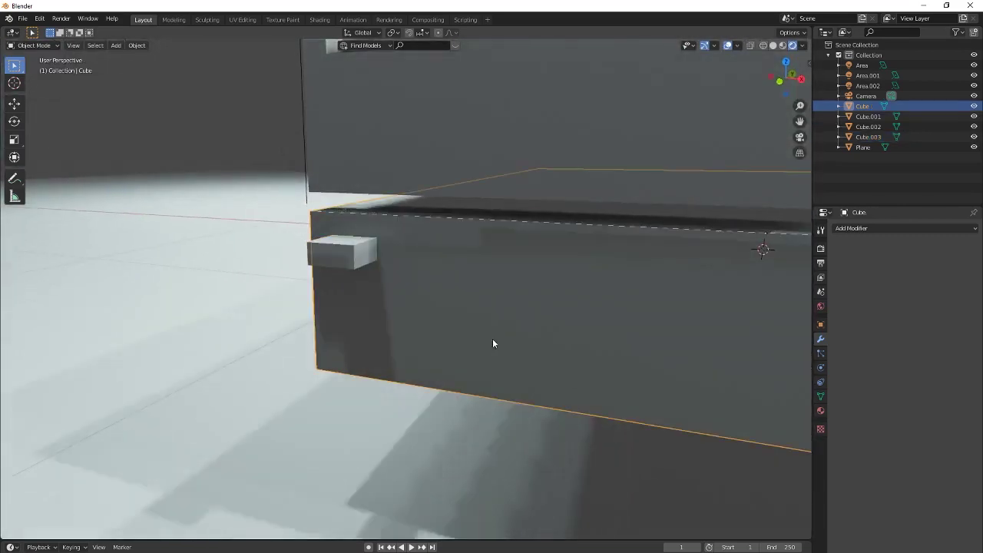
{"action": "left_click", "coordinate": [871, 228]}
{"action": "left_click", "coordinate": [768, 263]}
{"action": "left_click", "coordinate": [970, 284]}
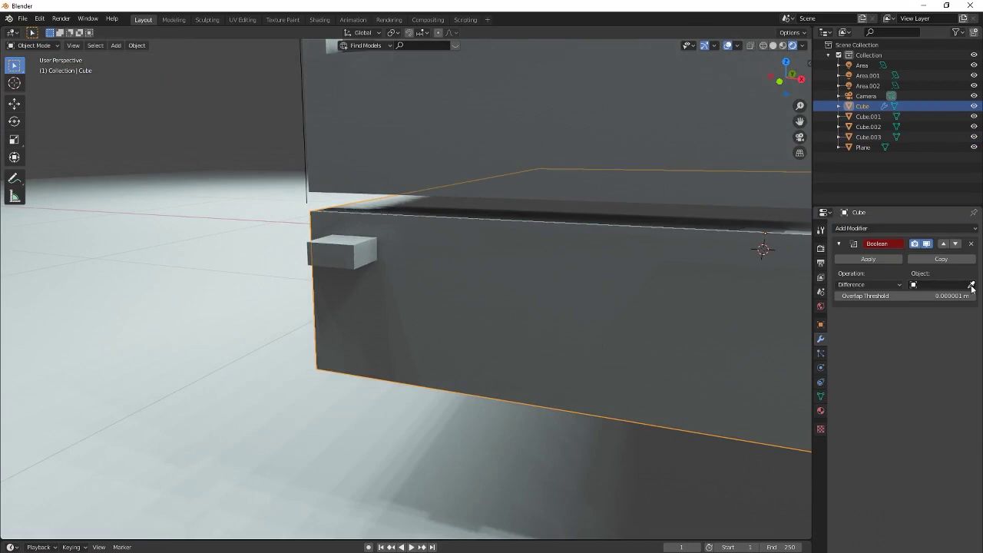
{"action": "left_click", "coordinate": [345, 252]}
{"action": "left_click", "coordinate": [868, 259]}
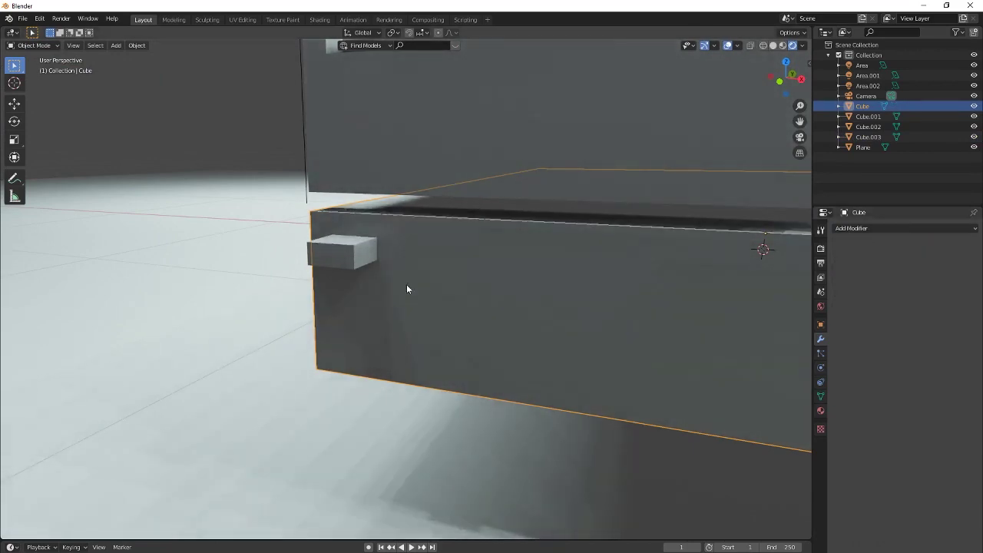
Delete the small port cutter from the scene.
{"action": "left_click", "coordinate": [354, 252]}
{"action": "key", "text": "x"}
{"action": "left_click", "coordinate": [354, 253]}
Examine the whole model with its side vents and front ports, both through the camera and from a lower angle.
{"action": "middle_click_drag", "start_coordinate": [439, 312], "coordinate": [503, 310]}
{"action": "scroll", "coordinate": [503, 310], "scroll_direction": "down", "scroll_amount": 6}
{"action": "middle_click_drag", "start_coordinate": [573, 302], "coordinate": [553, 322]}
{"action": "left_click", "coordinate": [800, 137]}
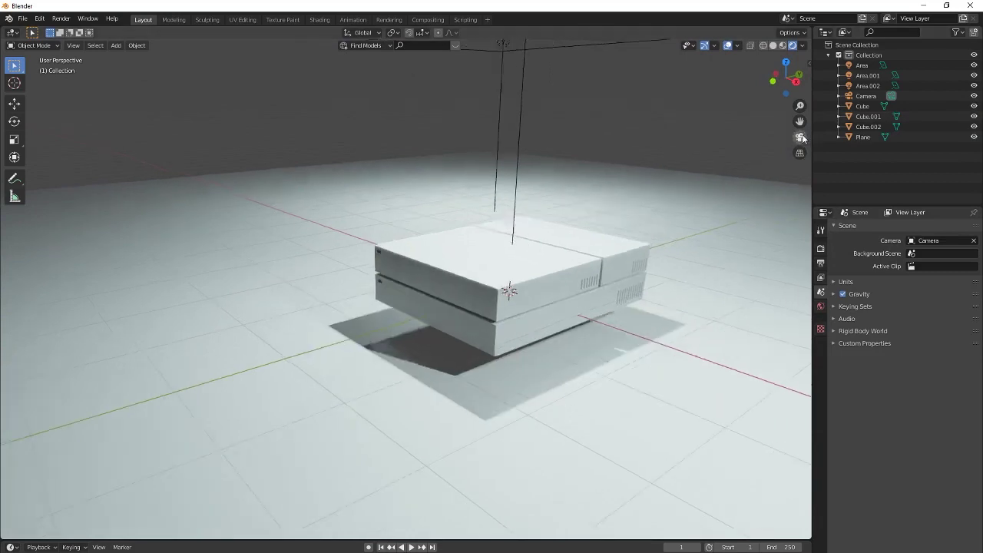
{"action": "scroll", "coordinate": [530, 268], "scroll_direction": "down", "scroll_amount": 3}
{"action": "scroll", "coordinate": [530, 268], "scroll_direction": "up", "scroll_amount": 4}
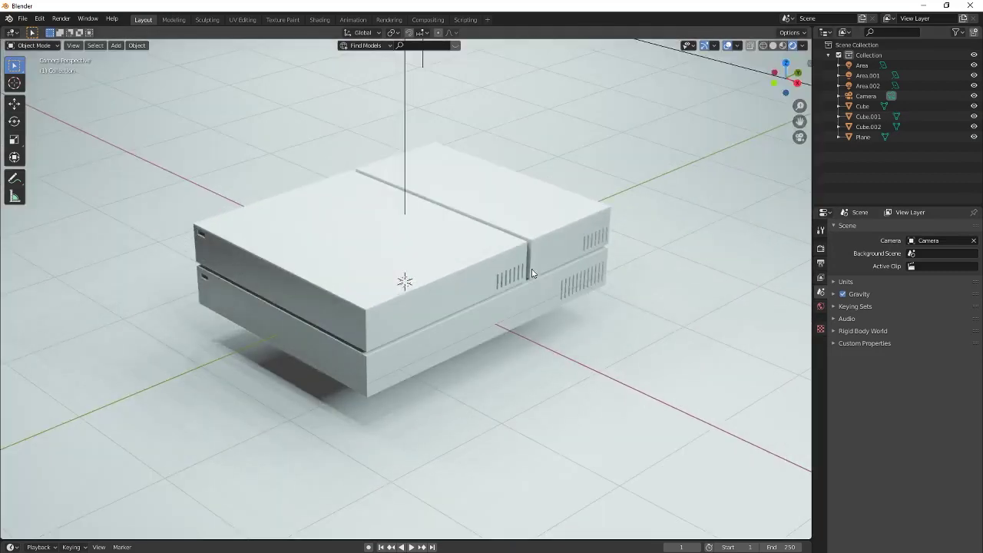
{"action": "middle_click_drag", "start_coordinate": [513, 276], "coordinate": [483, 255]}
{"action": "scroll", "coordinate": [504, 247], "scroll_direction": "up", "scroll_amount": 2}
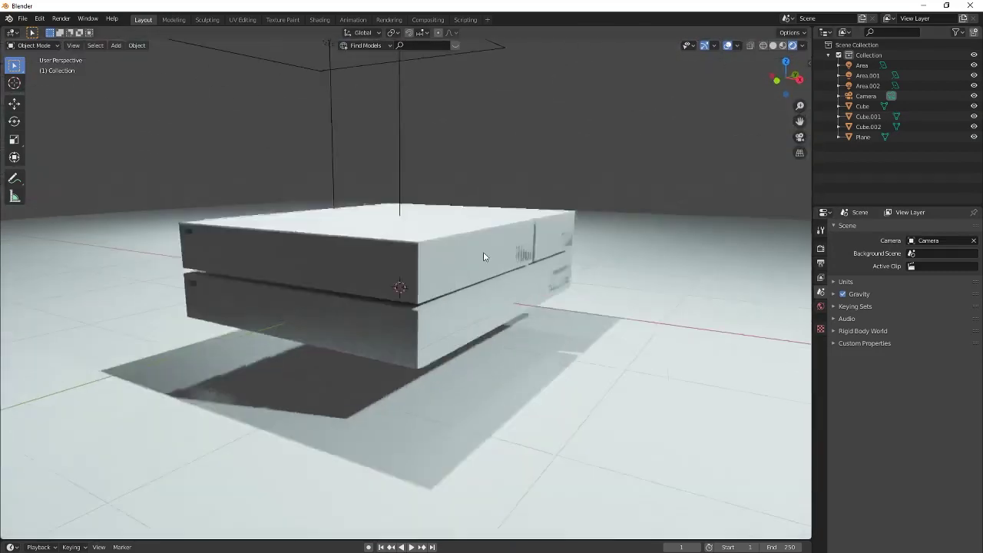
Apply the scale of the upper front block, the upper rear block and the lower slab.
{"action": "left_click", "coordinate": [391, 235]}
{"action": "key", "text": "ctrl+a"}
{"action": "left_click", "coordinate": [423, 255]}
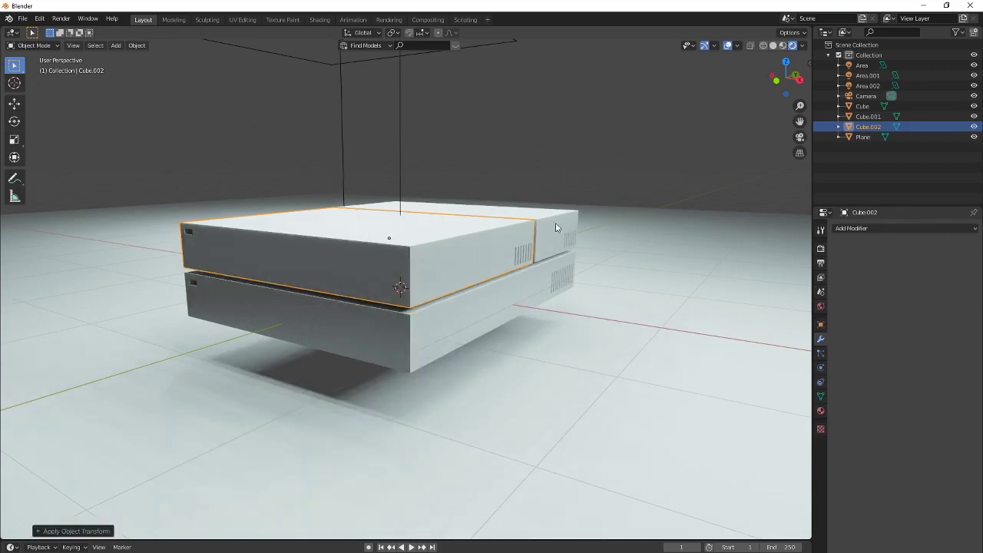
{"action": "left_click", "coordinate": [557, 227]}
{"action": "key", "text": "ctrl+a"}
{"action": "left_click", "coordinate": [556, 226]}
{"action": "left_click", "coordinate": [422, 285]}
{"action": "key", "text": "ctrl+a"}
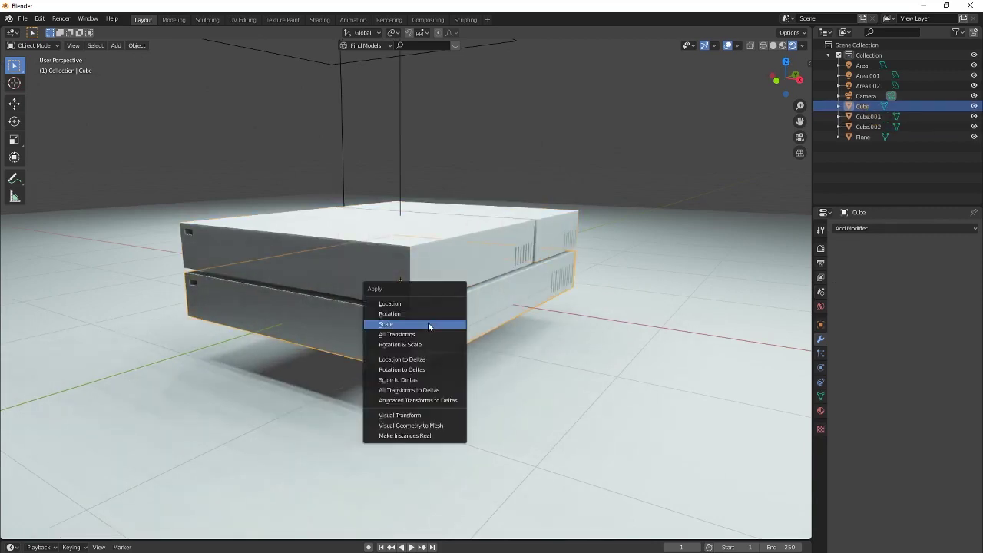
{"action": "left_click", "coordinate": [428, 322]}
Add a Bevel modifier with 3 segments to the upper front block.
{"action": "left_click", "coordinate": [873, 229]}
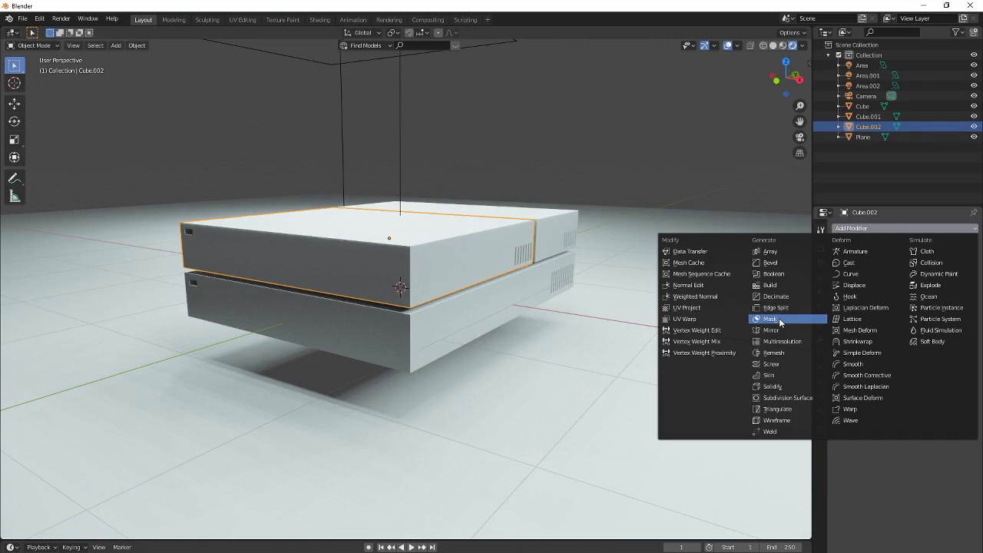
{"action": "left_click", "coordinate": [782, 274]}
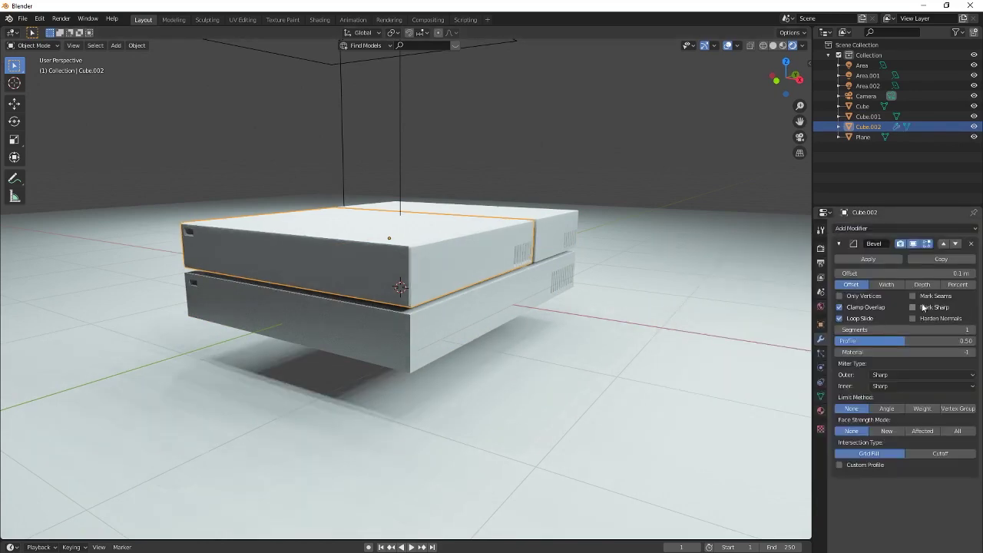
{"action": "scroll", "coordinate": [310, 258], "scroll_direction": "up", "scroll_amount": 8}
{"action": "middle_click_drag", "start_coordinate": [441, 269], "coordinate": [427, 252]}
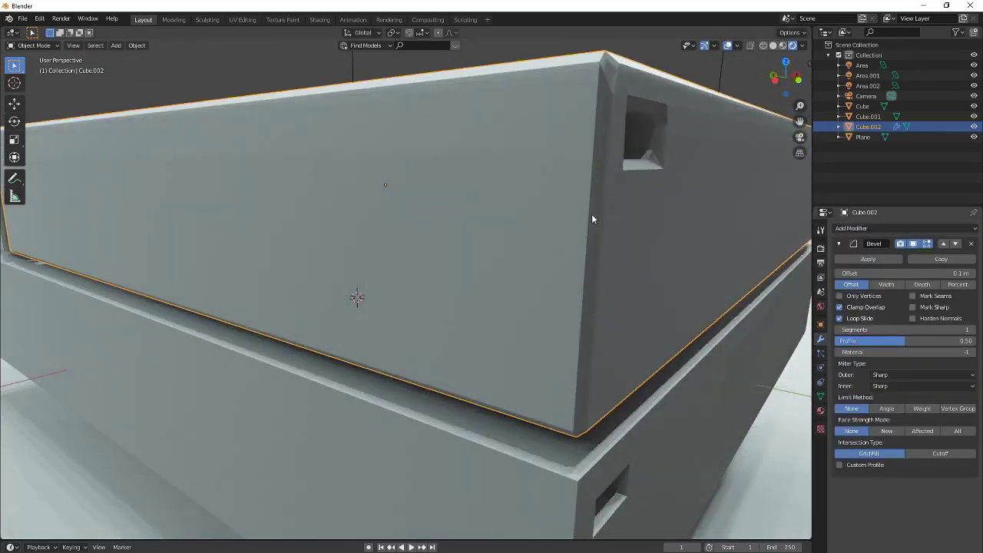
{"action": "middle_click_drag", "start_coordinate": [591, 215], "coordinate": [486, 190]}
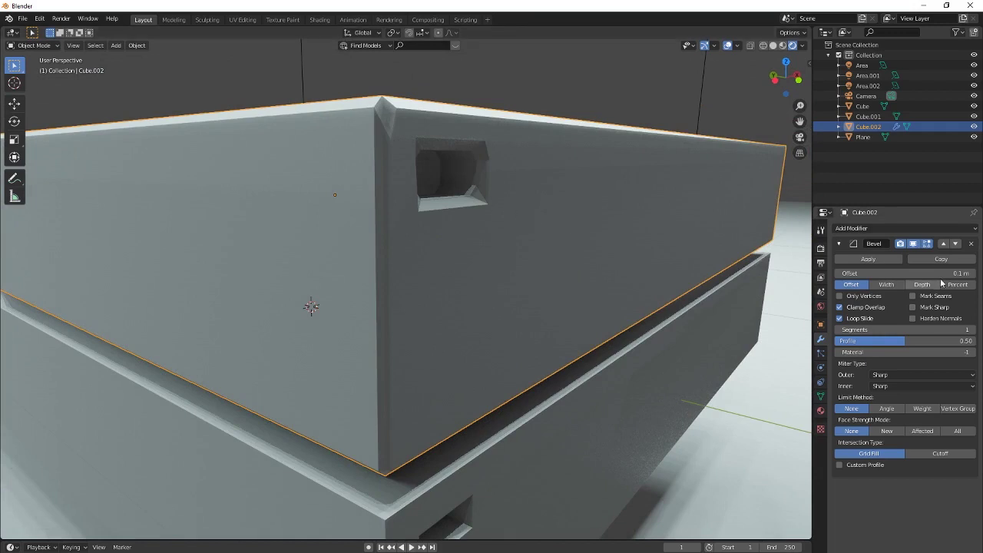
{"action": "left_click", "coordinate": [931, 329]}
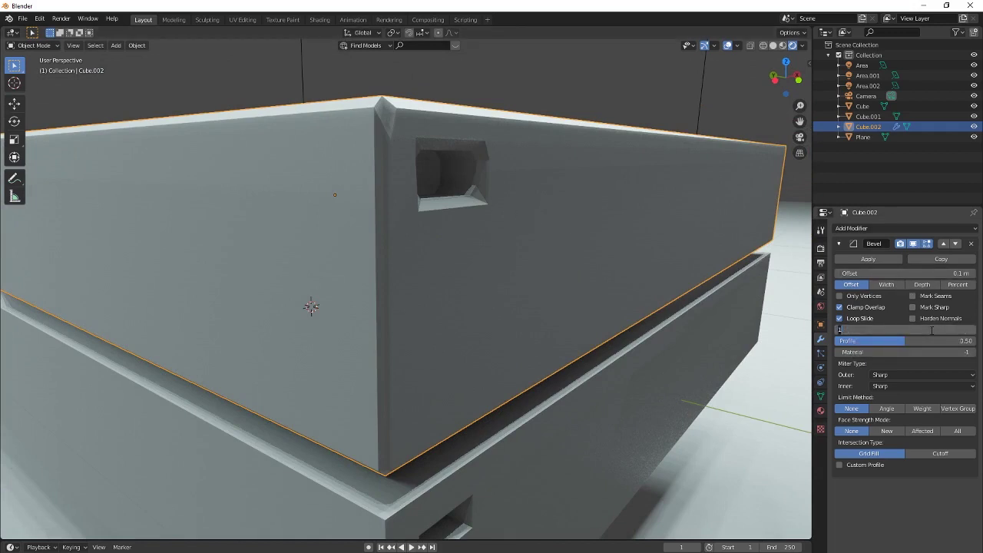
{"action": "type", "text": "3"}
{"action": "key", "text": "Return"}
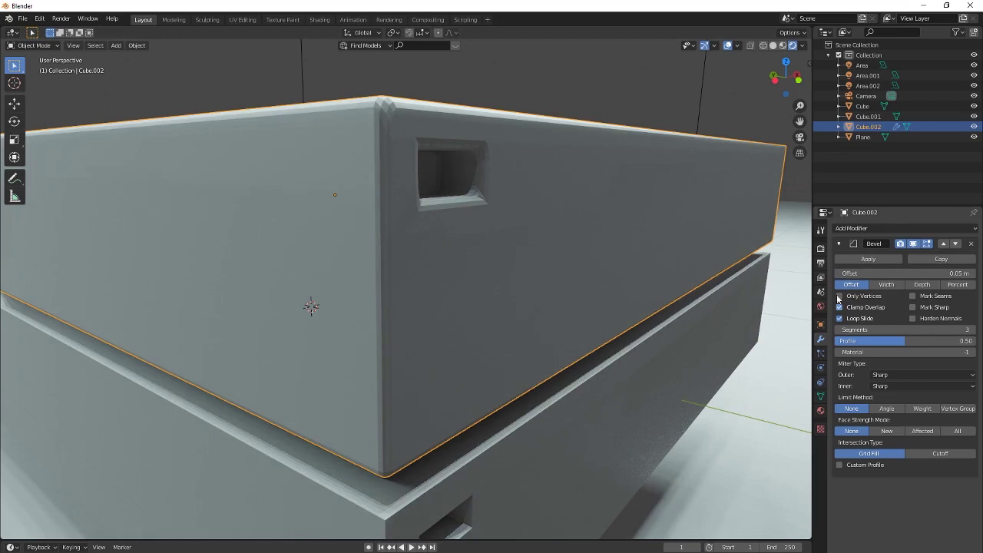
Reduce the upper front block's bevel offset to 0.002 m and check its edges.
{"action": "left_click_drag", "start_coordinate": [941, 276], "coordinate": [911, 275]}
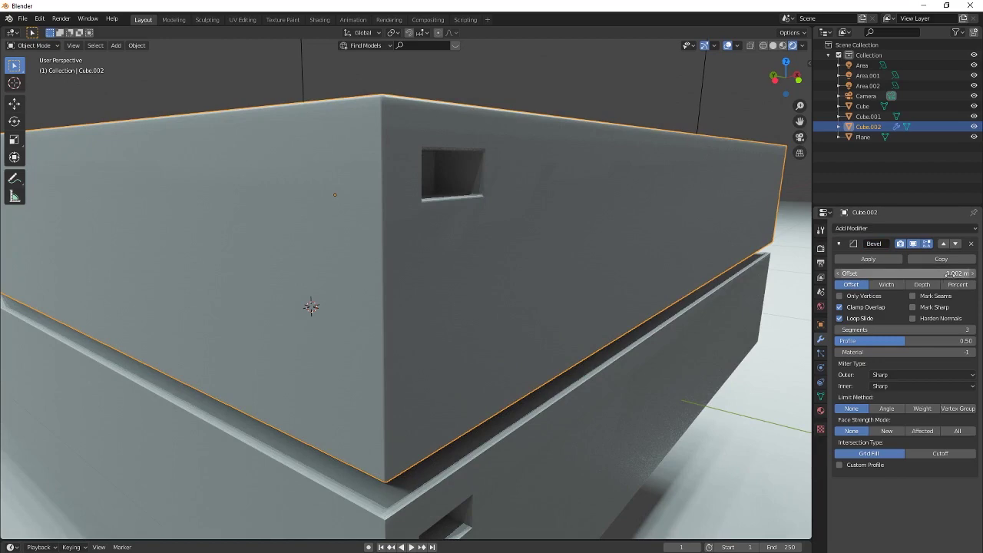
{"action": "scroll", "coordinate": [672, 328], "scroll_direction": "down", "scroll_amount": 2}
{"action": "scroll", "coordinate": [687, 333], "scroll_direction": "down", "scroll_amount": 5}
{"action": "scroll", "coordinate": [653, 342], "scroll_direction": "up", "scroll_amount": 8}
{"action": "scroll", "coordinate": [610, 350], "scroll_direction": "down", "scroll_amount": 9}
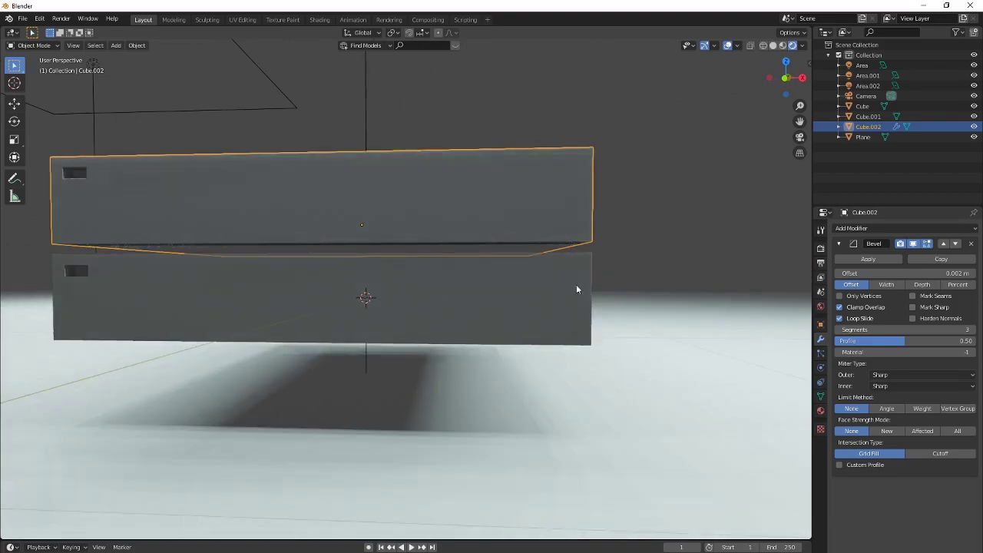
Add a Bevel modifier to the lower slab with 3 segments and a 0.002 m offset.
{"action": "left_click", "coordinate": [566, 315]}
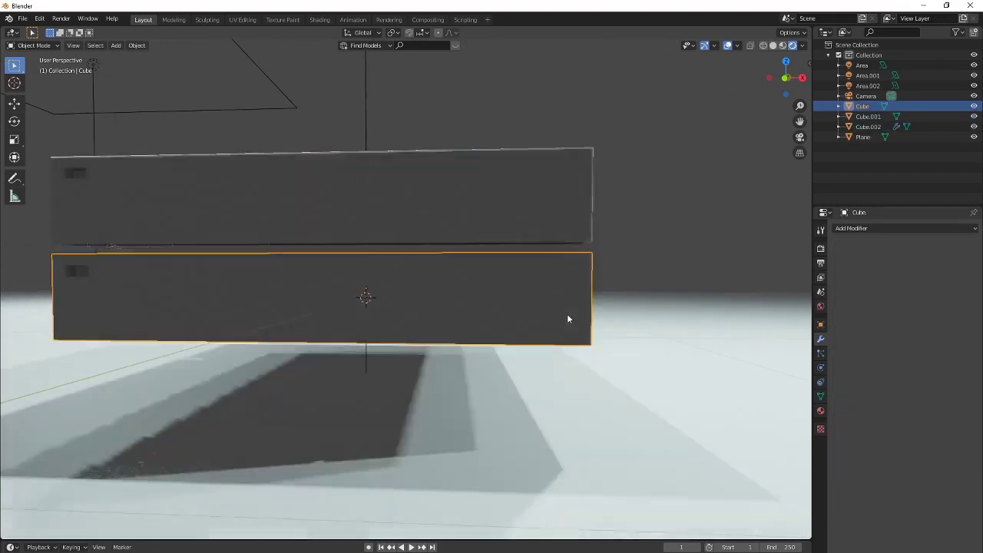
{"action": "left_click", "coordinate": [860, 229]}
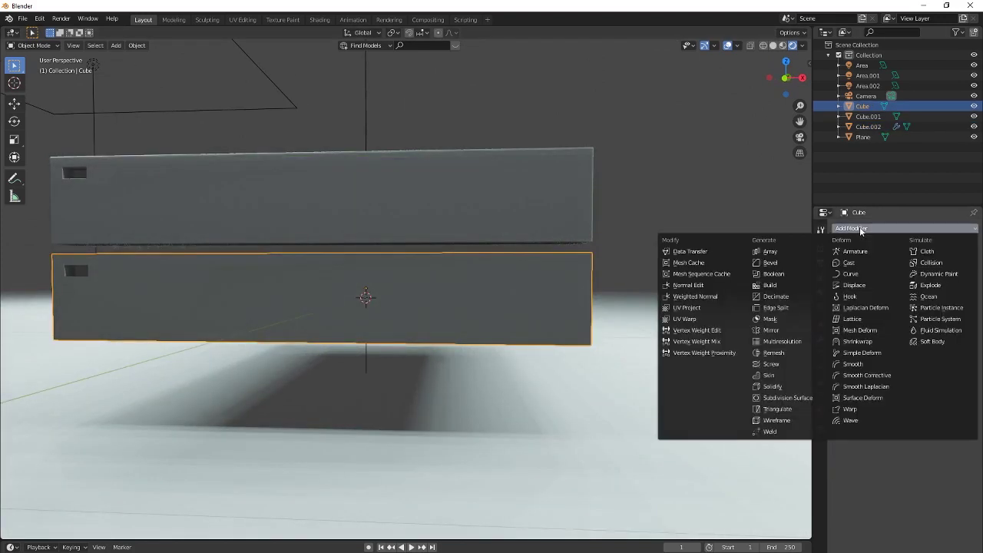
{"action": "left_click", "coordinate": [795, 263]}
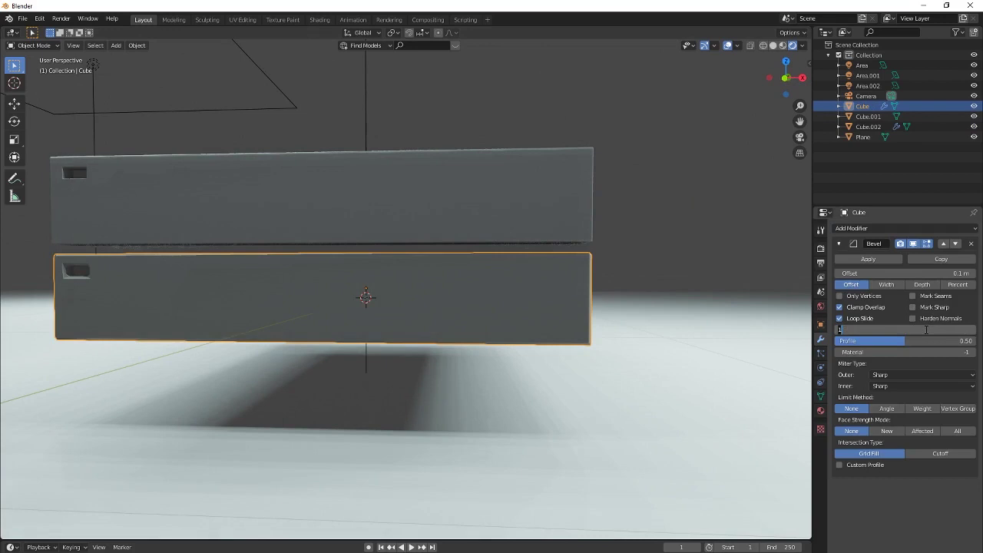
{"action": "key", "text": "Return"}
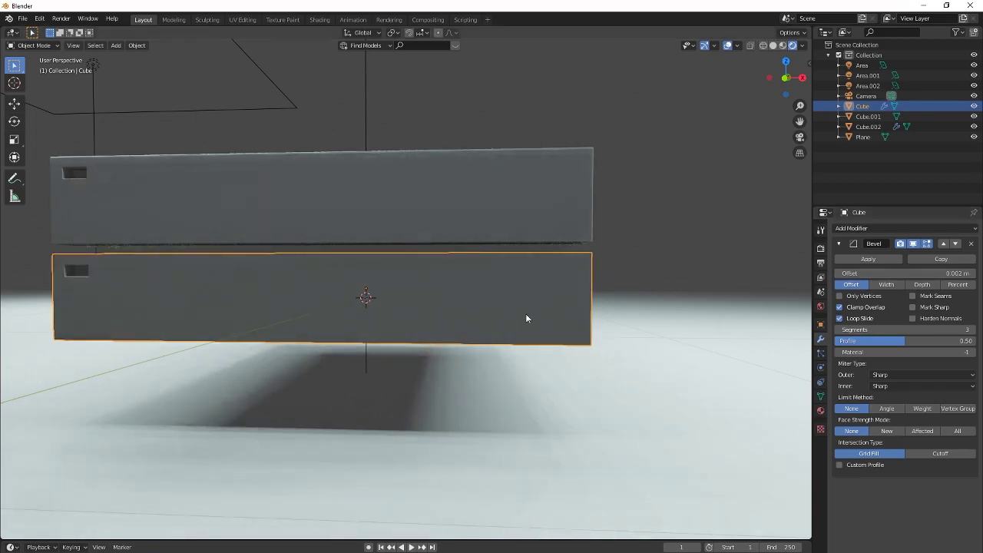
Give the upper rear block a Bevel modifier with 3 segments and a 0.002 m offset.
{"action": "middle_click_drag", "start_coordinate": [527, 318], "coordinate": [658, 234]}
{"action": "left_click", "coordinate": [658, 234]}
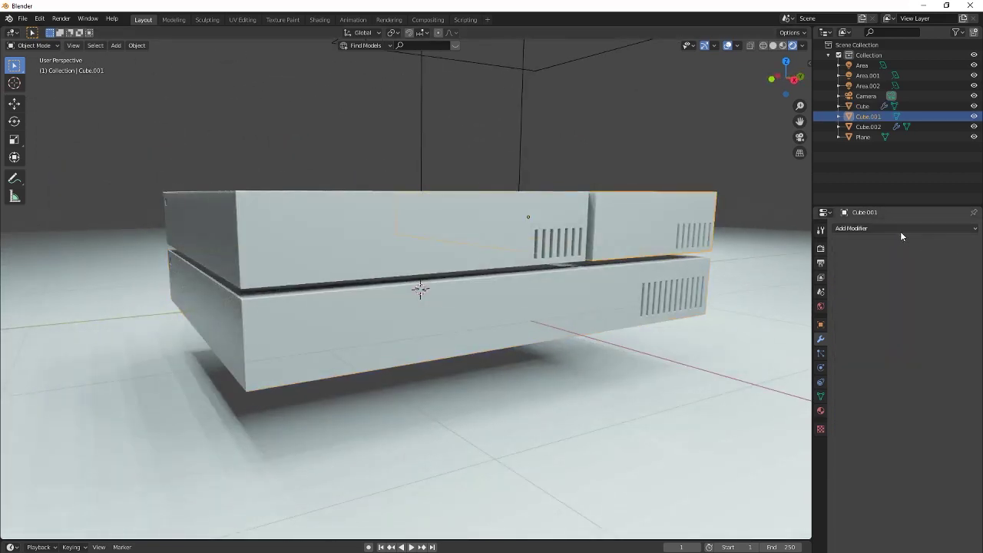
{"action": "left_click", "coordinate": [900, 230]}
{"action": "left_click", "coordinate": [776, 274]}
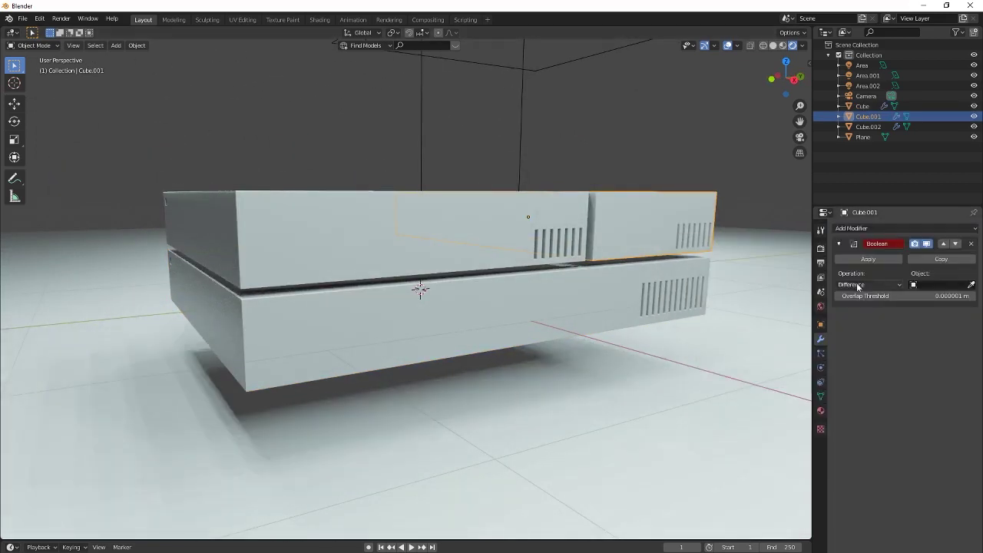
{"action": "left_click", "coordinate": [971, 244]}
{"action": "left_click", "coordinate": [873, 228]}
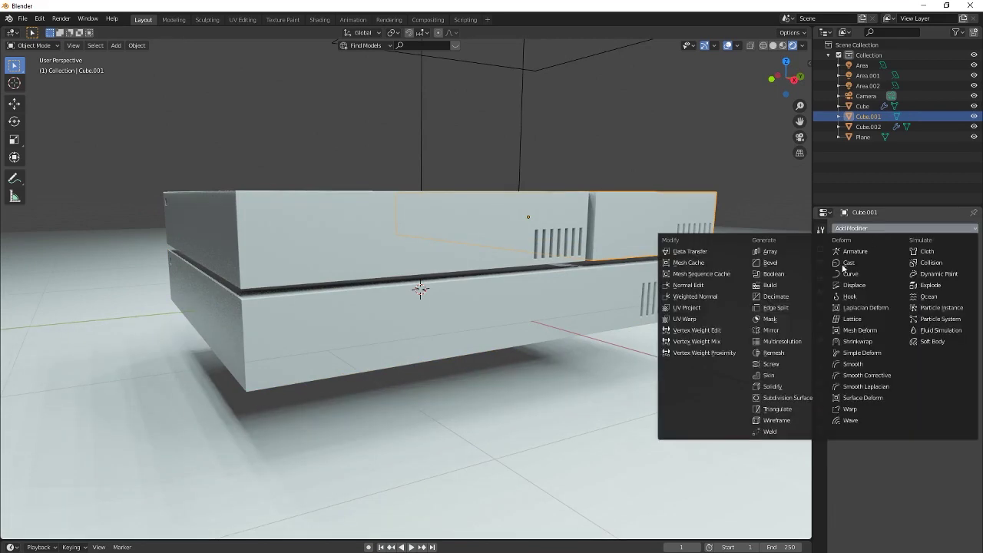
{"action": "left_click", "coordinate": [770, 262]}
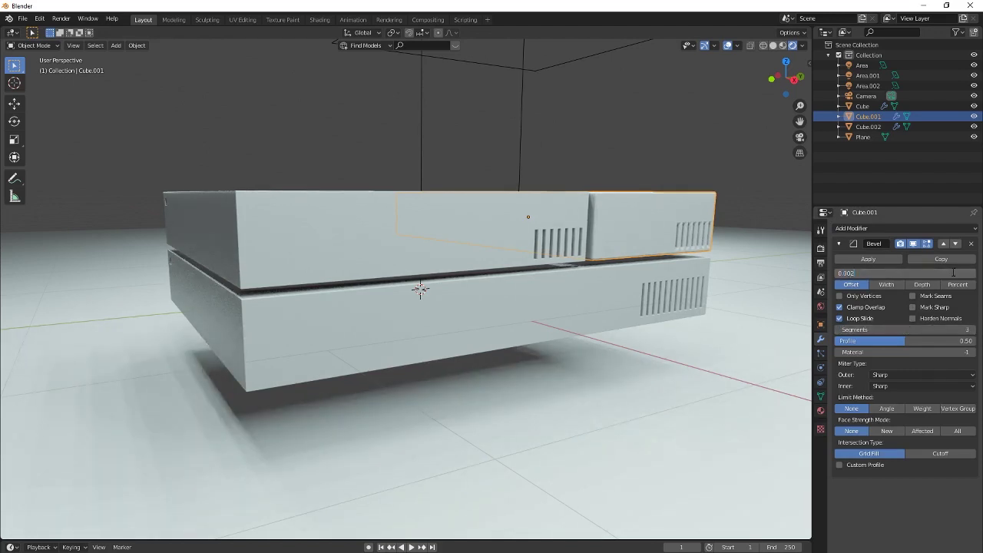
{"action": "key", "text": "Return"}
Examine the bevelled edges around the side vents up close and the whole console through the camera.
{"action": "scroll", "coordinate": [652, 224], "scroll_direction": "up", "scroll_amount": 3}
{"action": "middle_click_drag", "start_coordinate": [652, 224], "coordinate": [544, 226]}
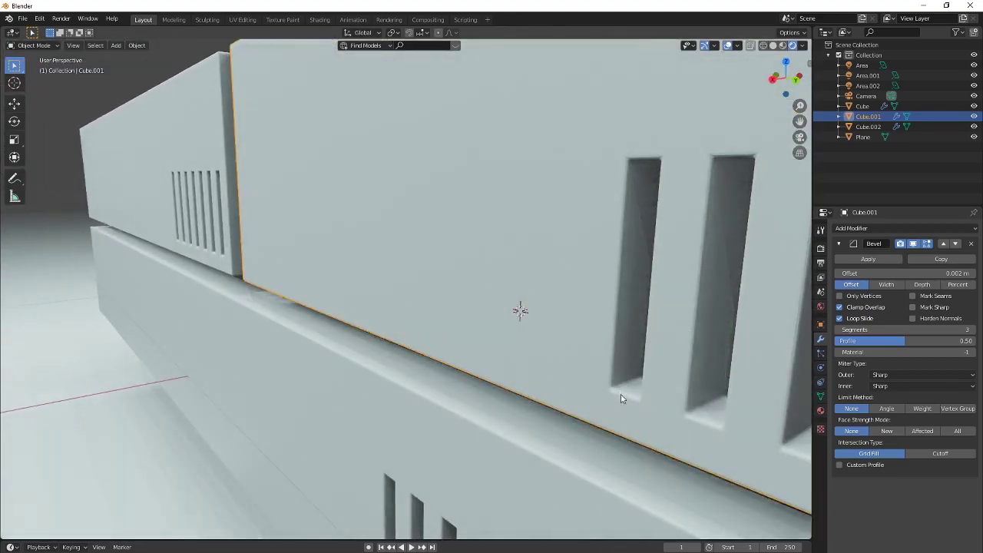
{"action": "scroll", "coordinate": [589, 356], "scroll_direction": "down", "scroll_amount": 7}
{"action": "middle_click_drag", "start_coordinate": [376, 272], "coordinate": [638, 284]}
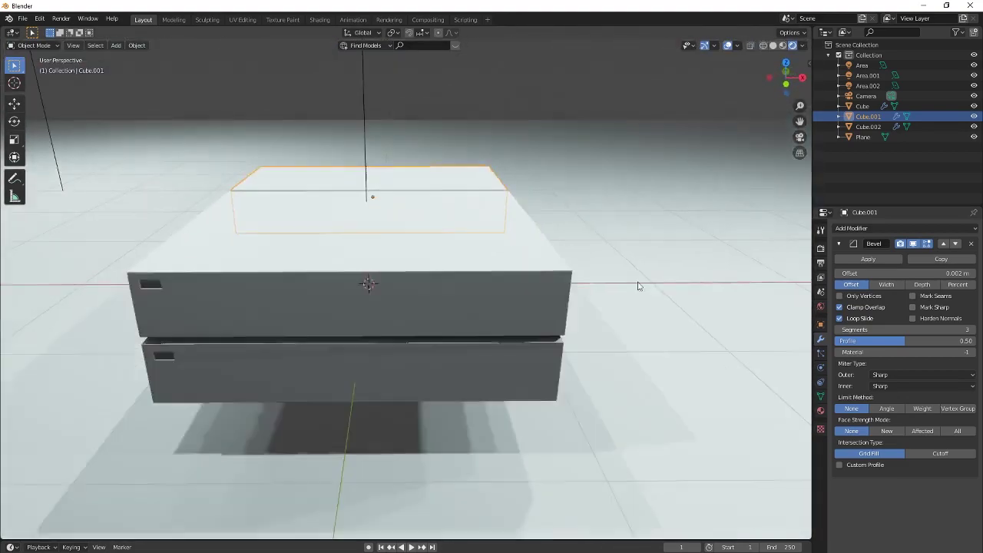
{"action": "left_click", "coordinate": [799, 139]}
{"action": "scroll", "coordinate": [444, 295], "scroll_direction": "up", "scroll_amount": 2}
{"action": "scroll", "coordinate": [445, 295], "scroll_direction": "down", "scroll_amount": 1}
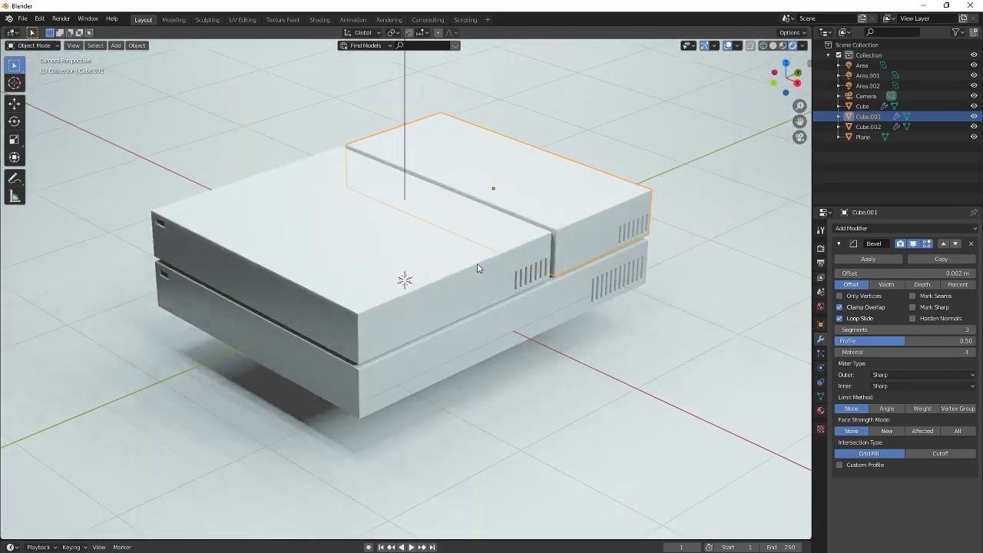
{"action": "middle_click_drag", "start_coordinate": [477, 268], "coordinate": [484, 270], "text": "shift"}
{"action": "left_click", "coordinate": [621, 151]}
{"action": "scroll", "coordinate": [531, 288], "scroll_direction": "down", "scroll_amount": 3}
{"action": "scroll", "coordinate": [520, 289], "scroll_direction": "up", "scroll_amount": 1}
{"action": "middle_click_drag", "start_coordinate": [516, 326], "coordinate": [436, 281], "text": "shift"}
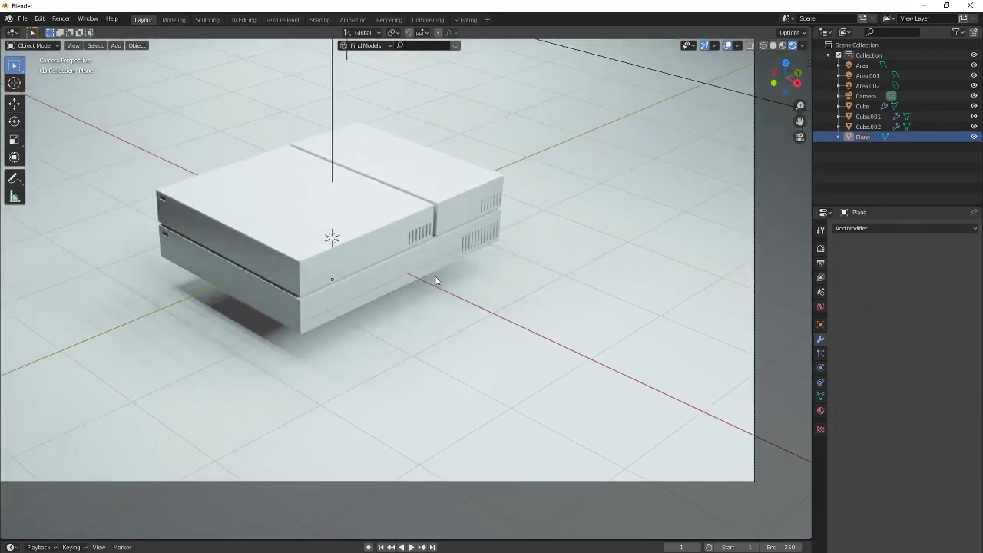
Add a cube to the scene and move it along X, out beyond the console's vented side.
{"action": "scroll", "coordinate": [435, 275], "scroll_direction": "down", "scroll_amount": 3}
{"action": "scroll", "coordinate": [452, 318], "scroll_direction": "up", "scroll_amount": 2}
{"action": "key", "text": "shift+a"}
{"action": "mouse_move", "coordinate": [451, 315]}
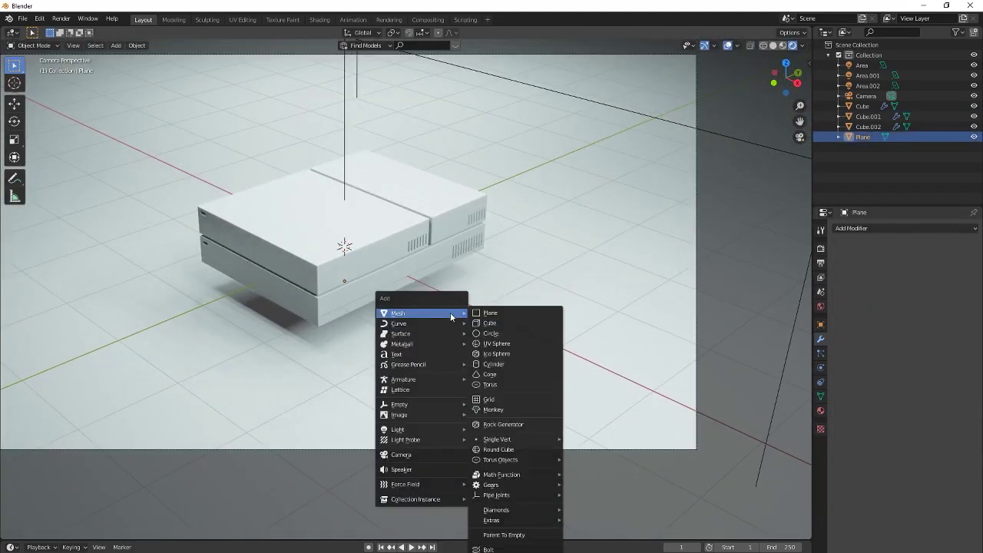
{"action": "left_click", "coordinate": [505, 324]}
{"action": "key", "text": "g"}
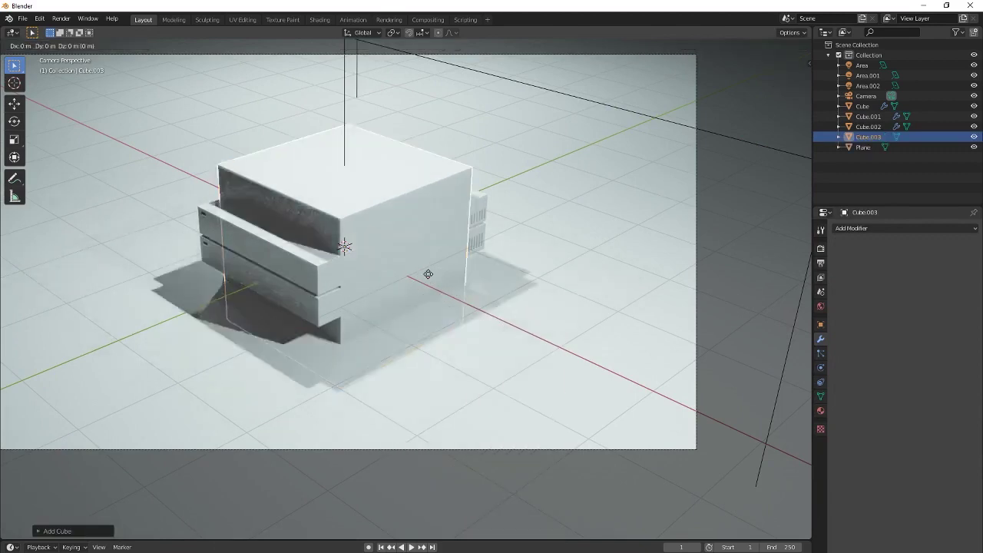
{"action": "key", "text": "x"}
{"action": "left_click", "coordinate": [610, 376]}
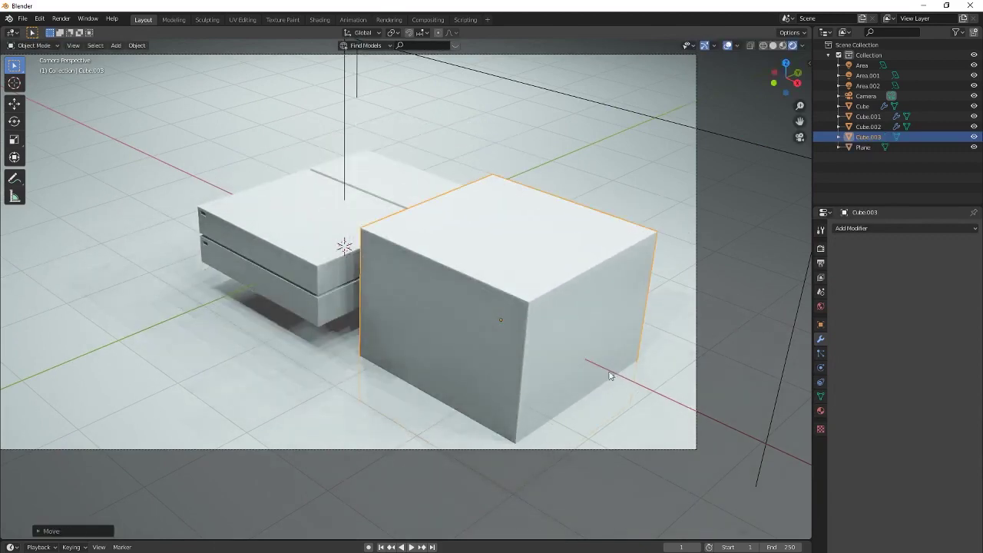
Shape the new cube into a small flat bar by shrinking it, stretching it about 3 times along Y and flattening it along Z.
{"action": "key", "text": "s"}
{"action": "left_click", "coordinate": [529, 342]}
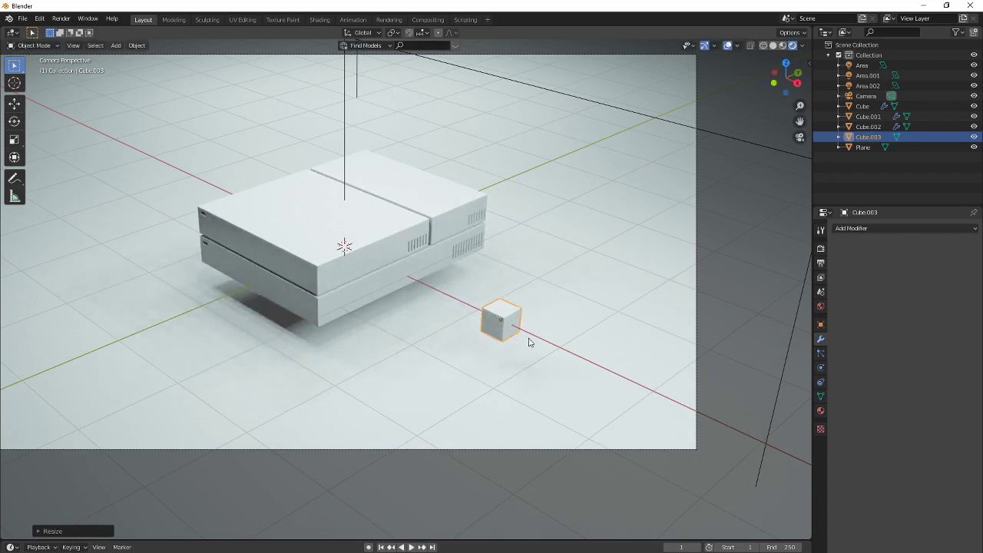
{"action": "key", "text": "s"}
{"action": "key", "text": "x"}
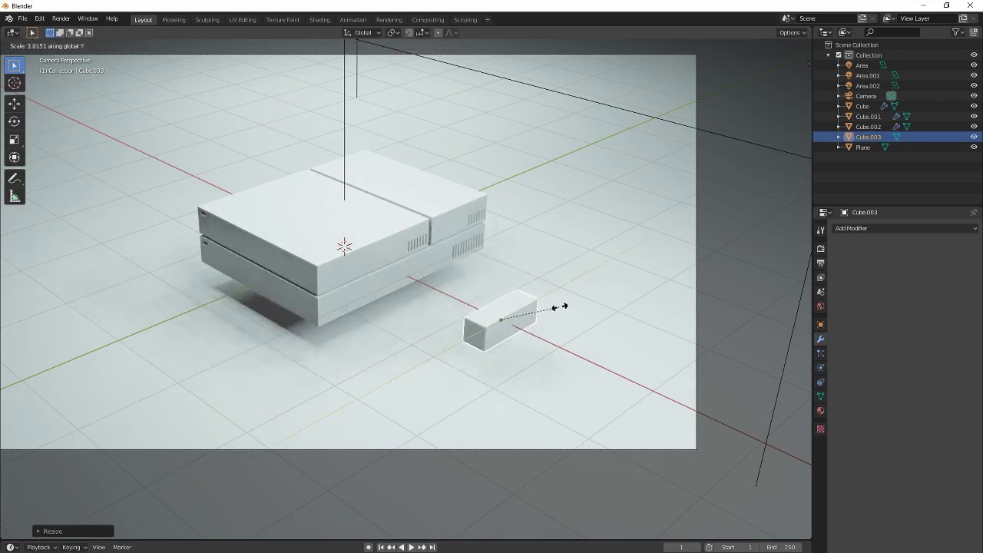
{"action": "left_click", "coordinate": [559, 311]}
{"action": "key", "text": "s"}
{"action": "key", "text": "z"}
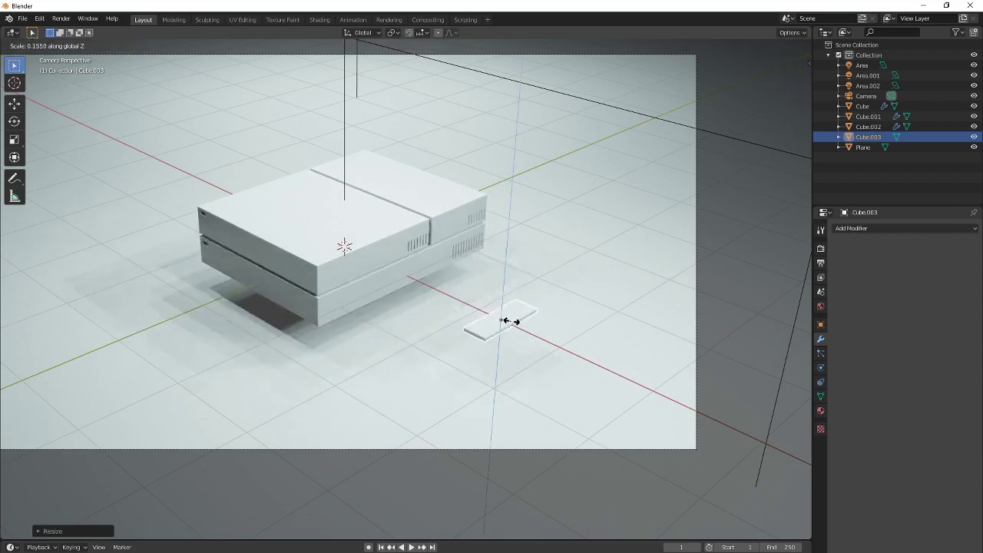
{"action": "left_click", "coordinate": [531, 344]}
Move the flat bar slightly along X toward the console's vented side.
{"action": "scroll", "coordinate": [530, 343], "scroll_direction": "up", "scroll_amount": 4}
{"action": "middle_click_drag", "start_coordinate": [486, 321], "coordinate": [274, 283], "text": "shift"}
{"action": "scroll", "coordinate": [447, 335], "scroll_direction": "up", "scroll_amount": 4}
{"action": "middle_click_drag", "start_coordinate": [447, 336], "coordinate": [393, 356]}
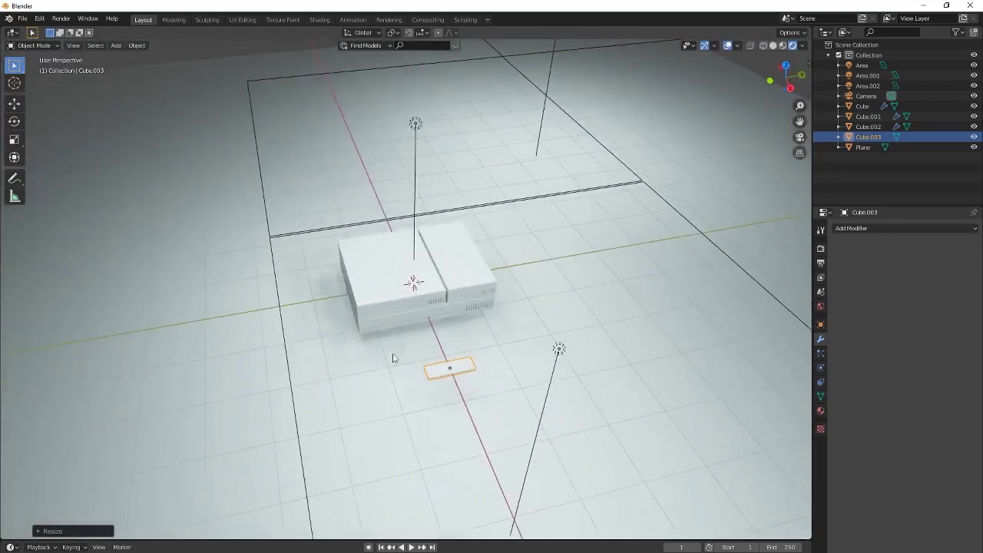
{"action": "scroll", "coordinate": [426, 333], "scroll_direction": "up", "scroll_amount": 5}
{"action": "key", "text": "KP_Decimal"}
{"action": "middle_click_drag", "start_coordinate": [382, 259], "coordinate": [491, 286]}
{"action": "key", "text": "g"}
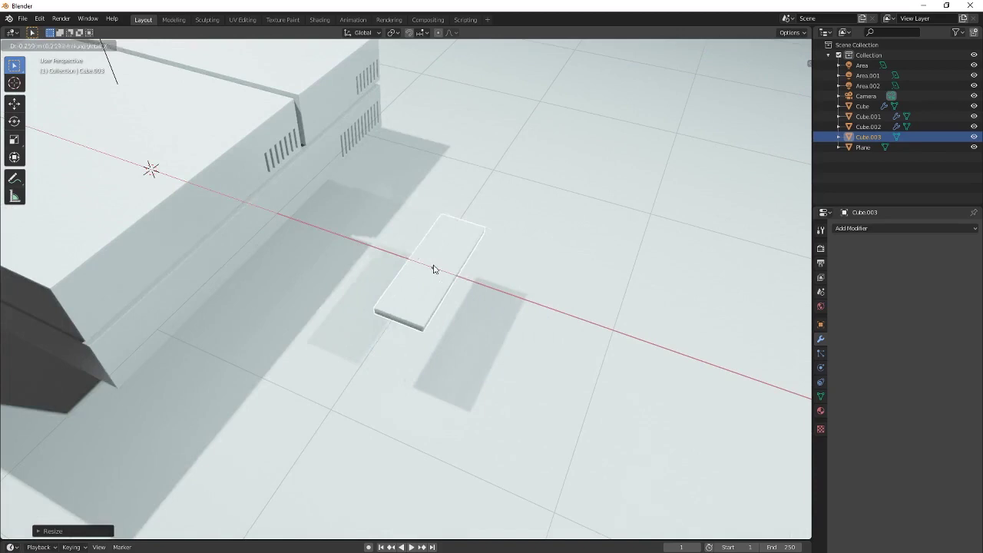
{"action": "left_click", "coordinate": [422, 265]}
{"action": "middle_click_drag", "start_coordinate": [440, 276], "coordinate": [404, 281]}
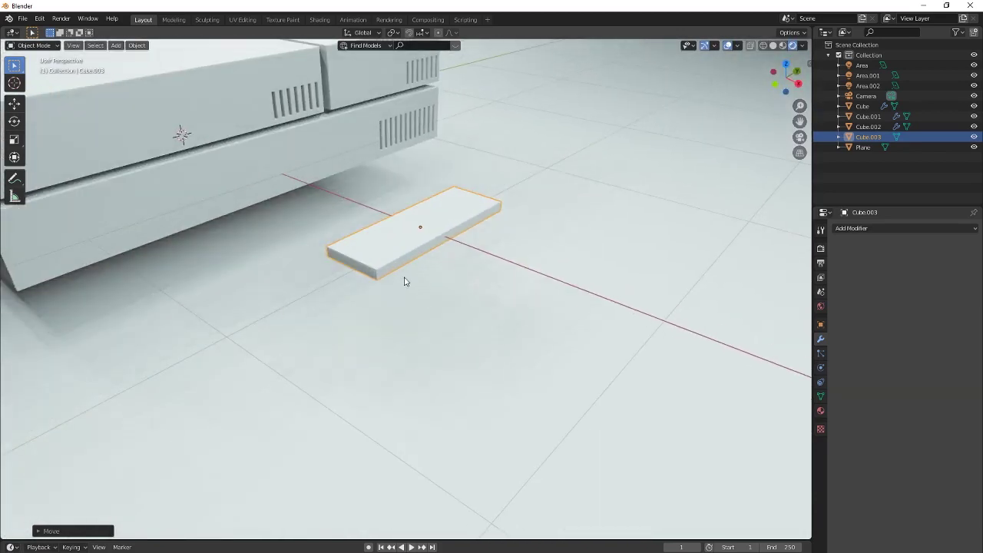
Apply the flat bar's scale and bevel its vertical corner edges with a 0.0635 m offset and 5 segments.
{"action": "key", "text": "ctrl+a"}
{"action": "left_click", "coordinate": [401, 273]}
{"action": "key", "text": "Tab"}
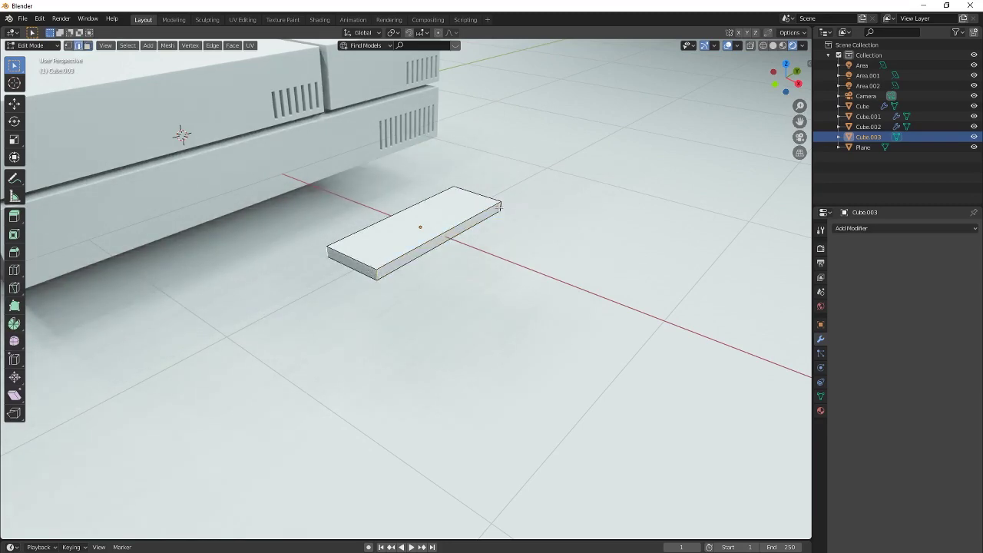
{"action": "middle_click_drag", "start_coordinate": [499, 205], "coordinate": [335, 139]}
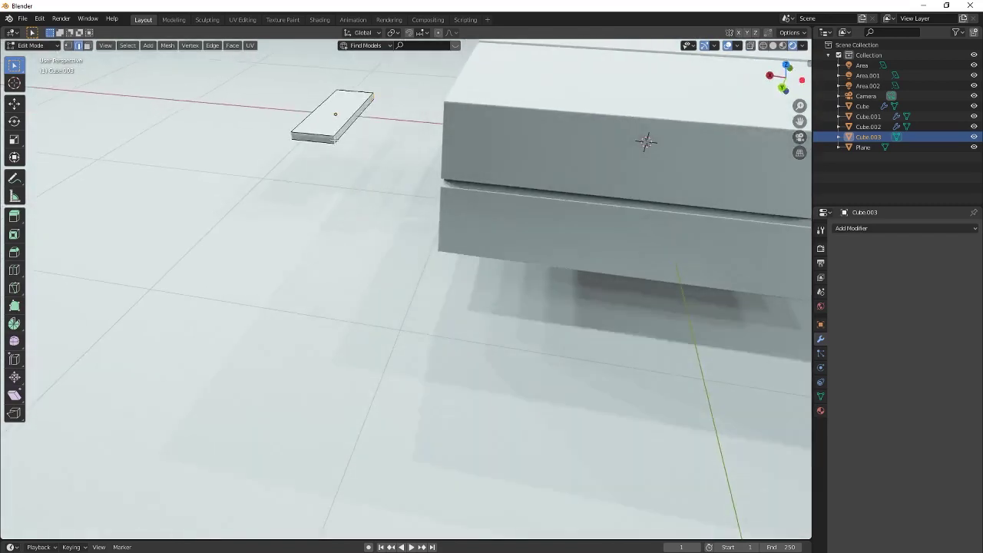
{"action": "right_click", "coordinate": [331, 145]}
{"action": "left_click", "coordinate": [315, 172]}
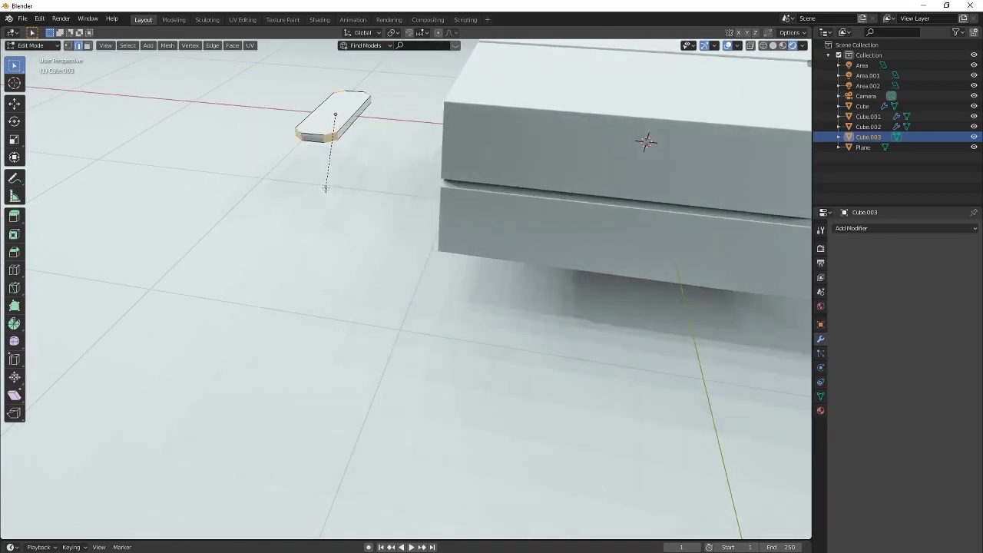
{"action": "left_click", "coordinate": [65, 531]}
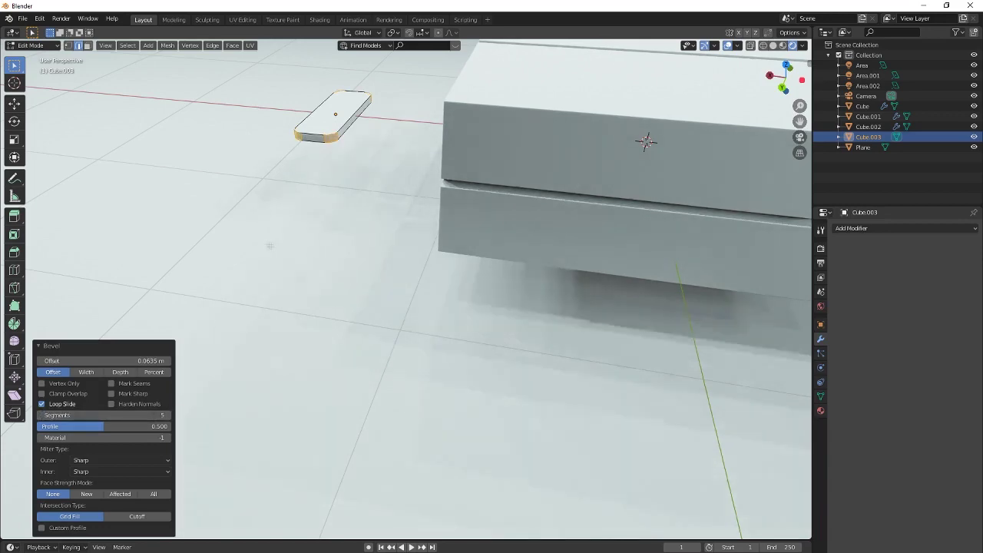
Inset the flat bar's top face by 0.03315 m and shrink the inset face along Y to 0.833.
{"action": "key", "text": "Tab"}
{"action": "middle_click_drag", "start_coordinate": [290, 163], "coordinate": [371, 173]}
{"action": "key", "text": "Tab"}
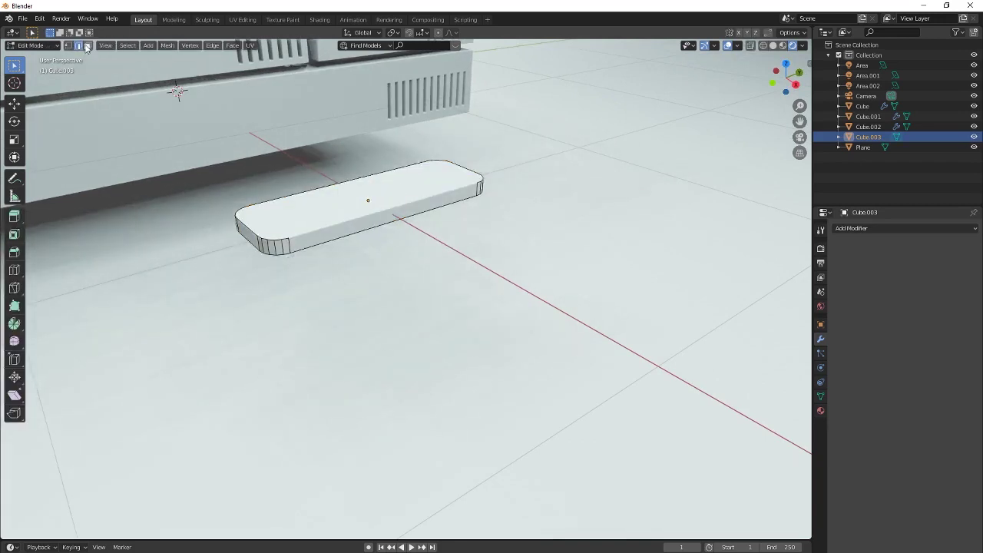
{"action": "key", "text": "i"}
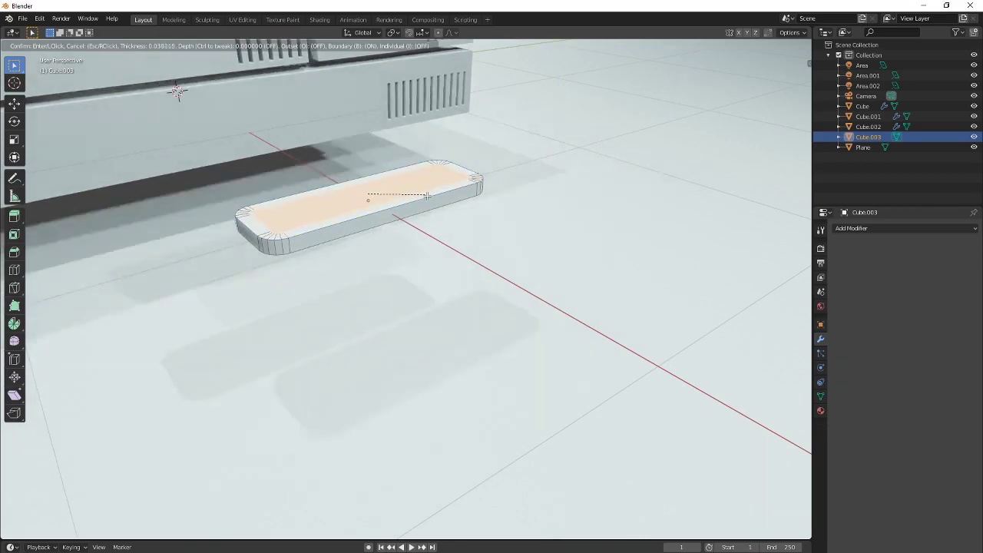
{"action": "left_click", "coordinate": [407, 196]}
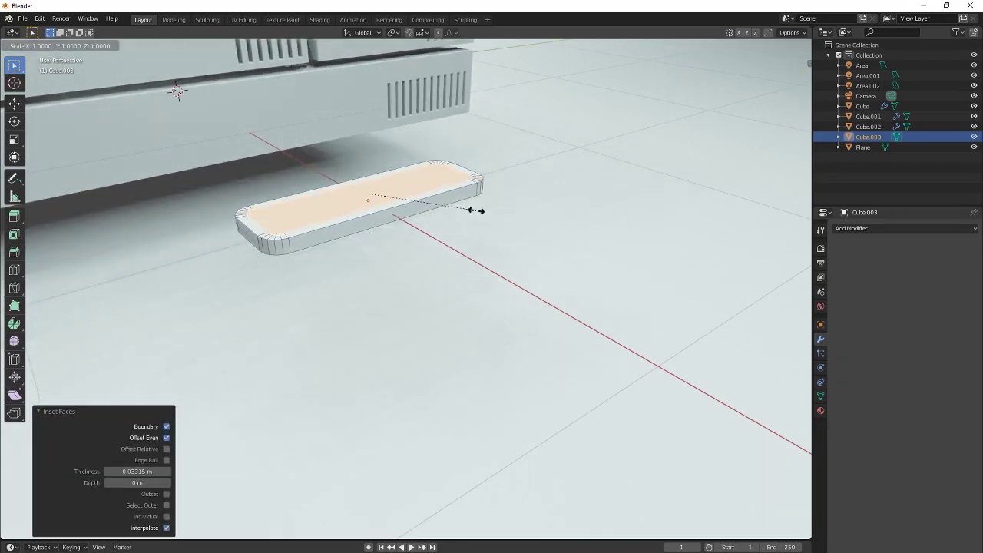
{"action": "key", "text": "y"}
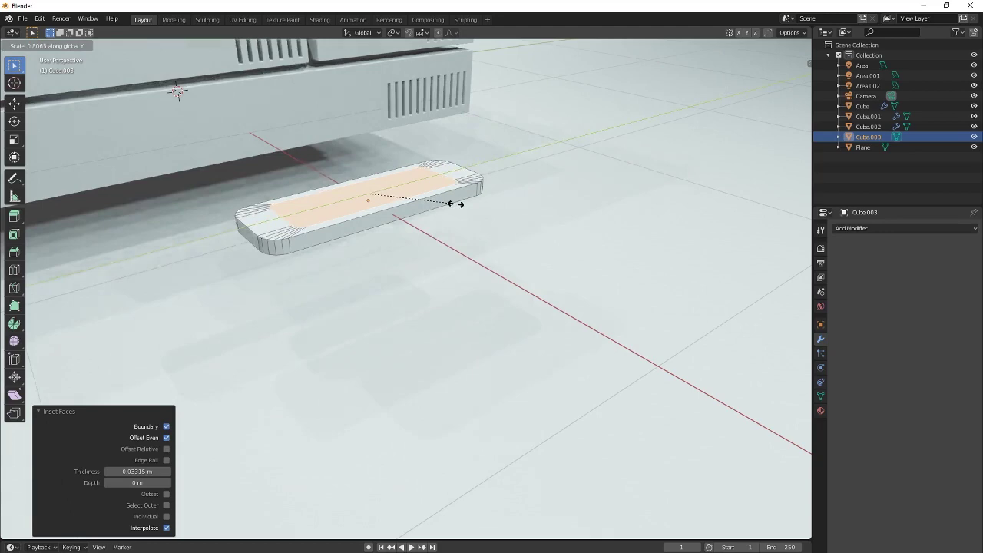
{"action": "left_click", "coordinate": [455, 203]}
Extrude the inset face about 0.01 m down into the bar and scale the recess floor to 0.951.
{"action": "scroll", "coordinate": [421, 202], "scroll_direction": "up", "scroll_amount": 2}
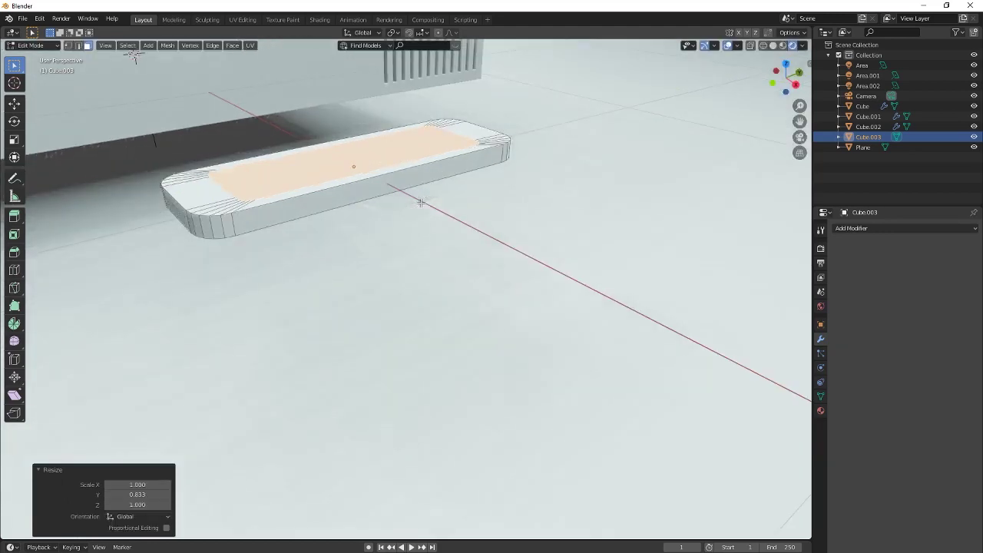
{"action": "key", "text": "e"}
{"action": "left_click", "coordinate": [422, 206]}
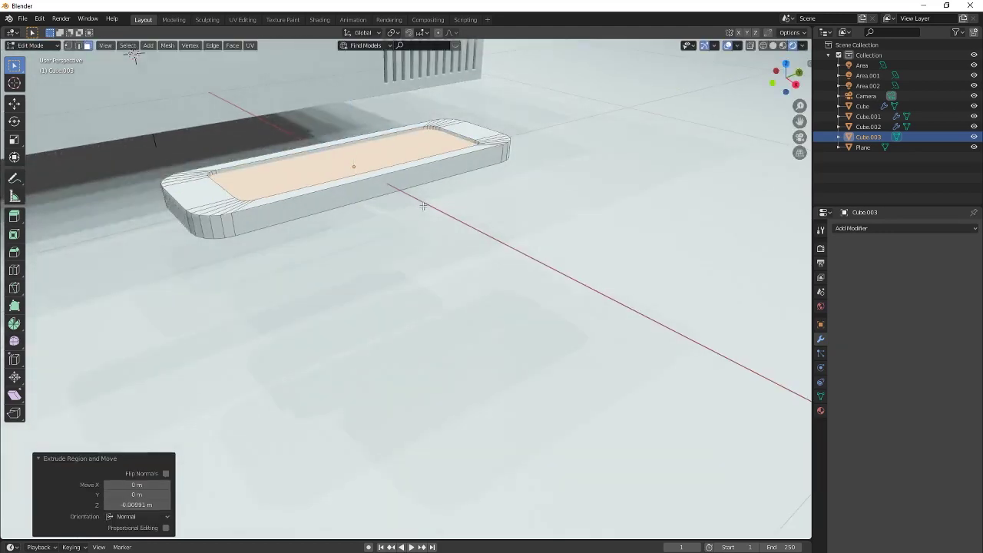
{"action": "key", "text": "s"}
{"action": "left_click", "coordinate": [474, 198]}
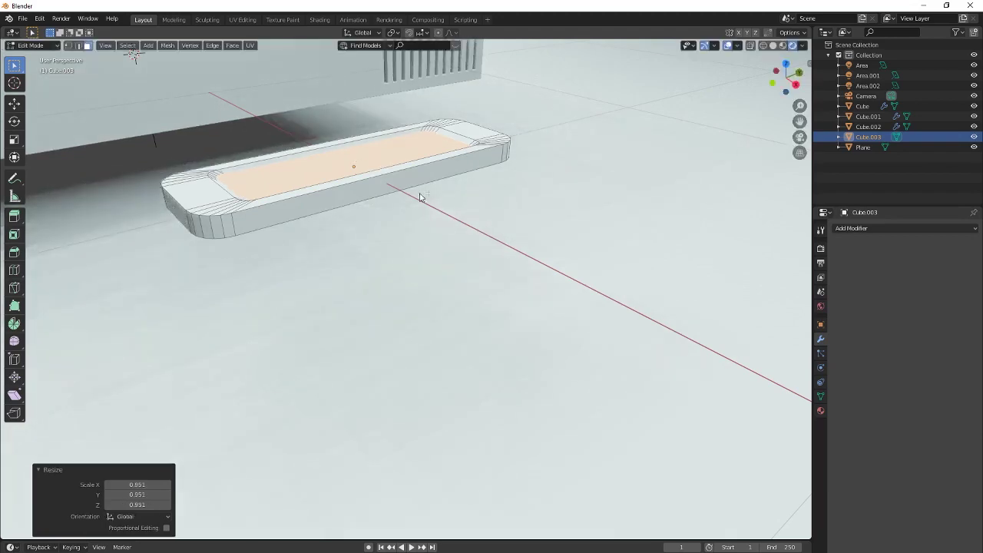
Assign the existing material named Material to the flat bar.
{"action": "key", "text": "Tab"}
{"action": "middle_click_drag", "start_coordinate": [420, 193], "coordinate": [419, 227]}
{"action": "scroll", "coordinate": [419, 228], "scroll_direction": "down", "scroll_amount": 5}
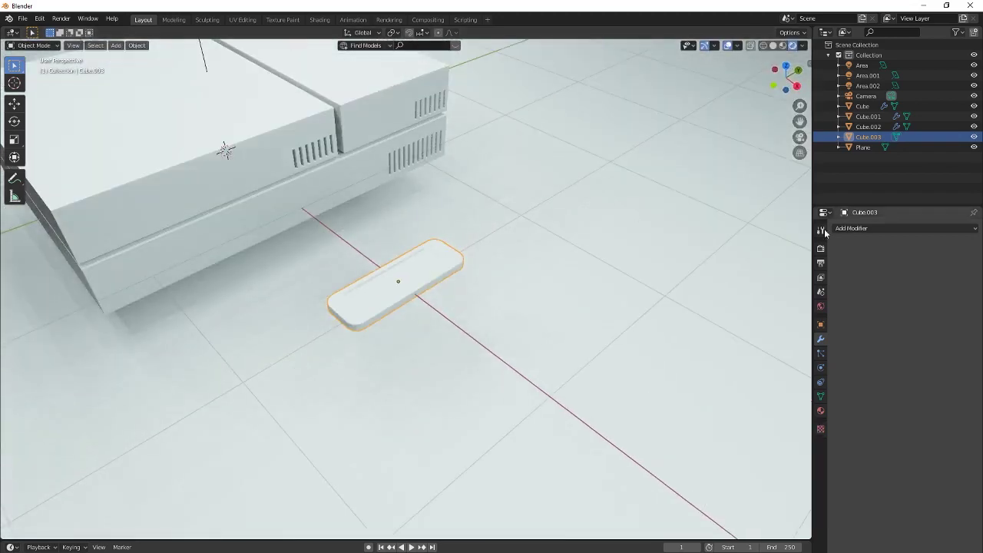
{"action": "left_click", "coordinate": [820, 410]}
{"action": "left_click", "coordinate": [839, 272]}
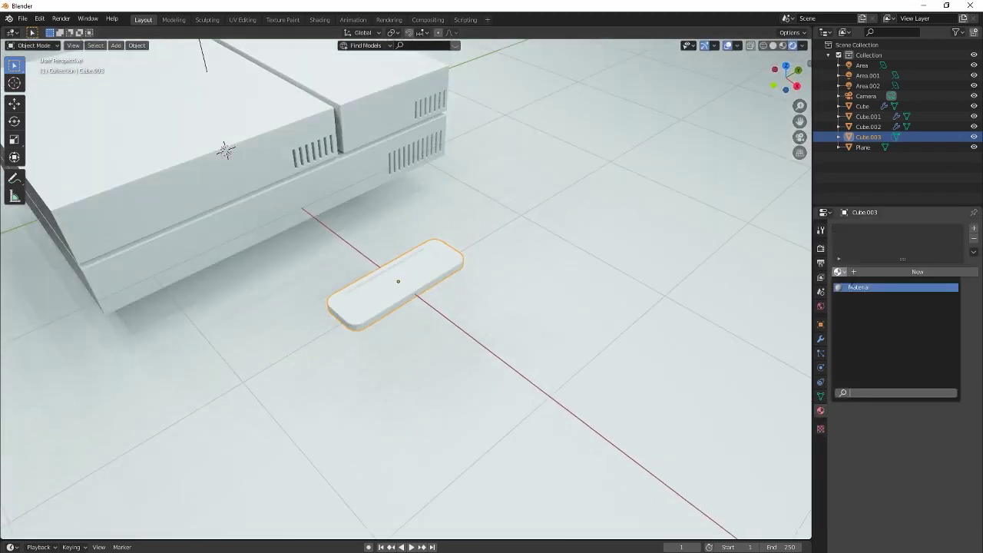
{"action": "left_click", "coordinate": [858, 287]}
Add a second material slot to the bar with a new black material, specular 1.000 and roughness 0.000.
{"action": "scroll", "coordinate": [406, 289], "scroll_direction": "up", "scroll_amount": 1}
{"action": "left_click", "coordinate": [974, 228]}
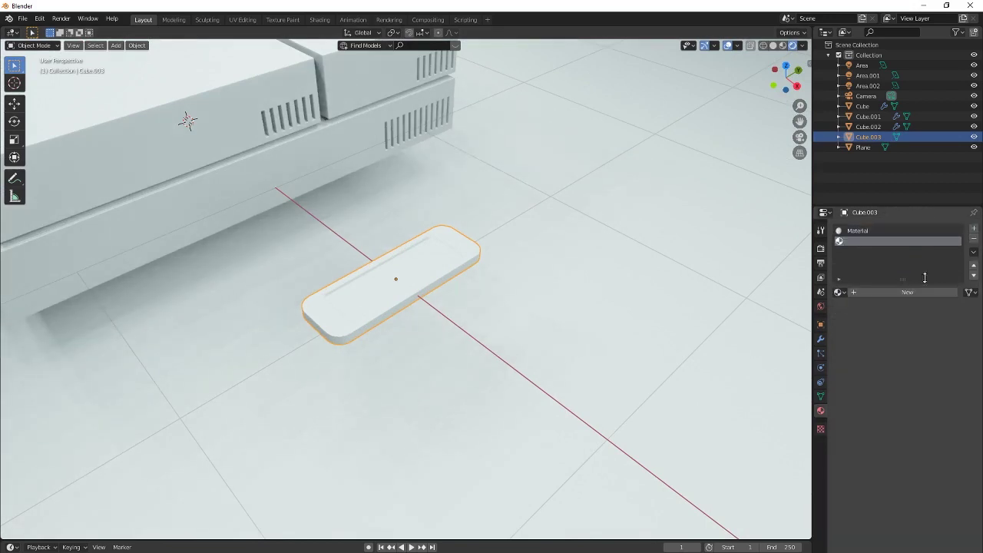
{"action": "left_click", "coordinate": [934, 297]}
{"action": "left_click", "coordinate": [937, 397]}
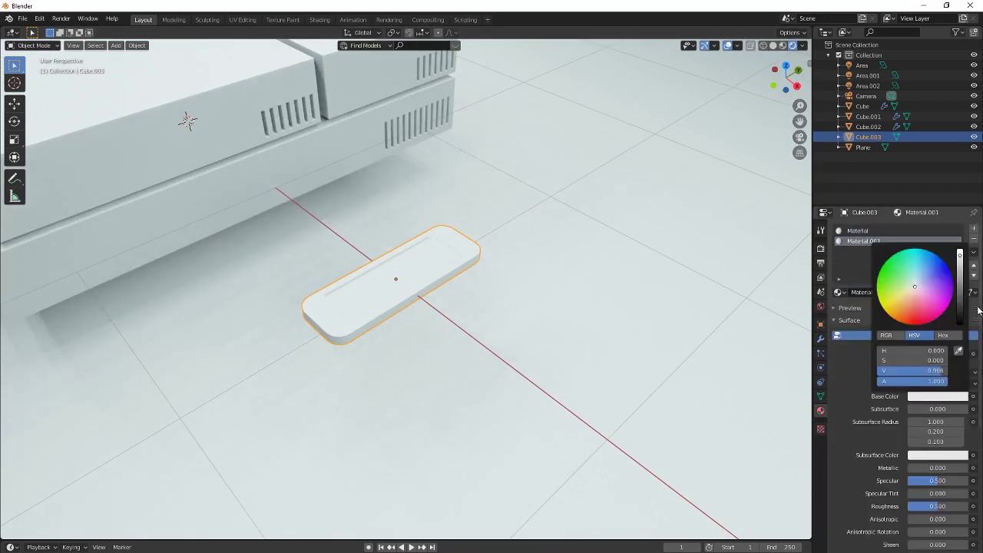
{"action": "left_click_drag", "start_coordinate": [961, 301], "coordinate": [959, 324]}
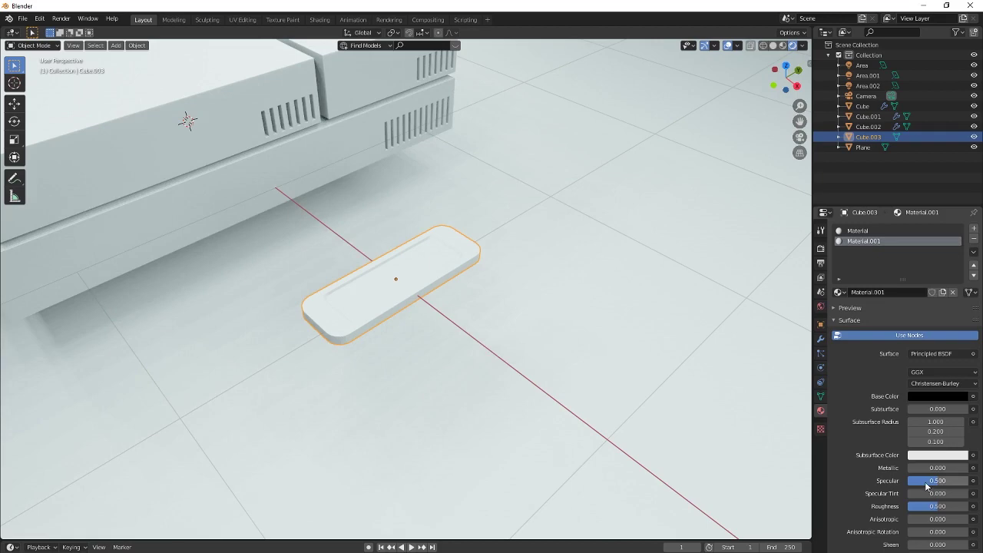
{"action": "left_click_drag", "start_coordinate": [927, 482], "coordinate": [957, 500]}
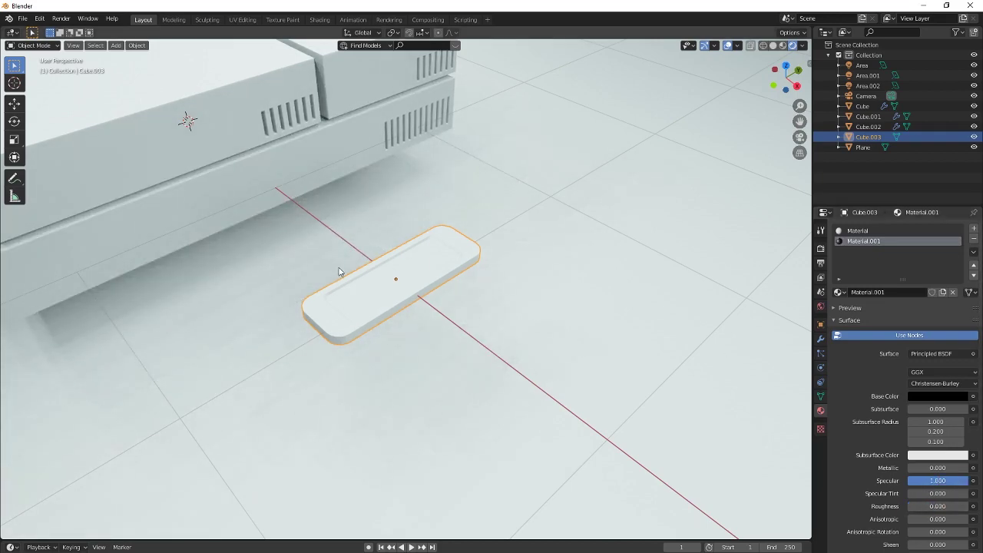
Assign the black material to the recessed face on top of the bar.
{"action": "key", "text": "Tab"}
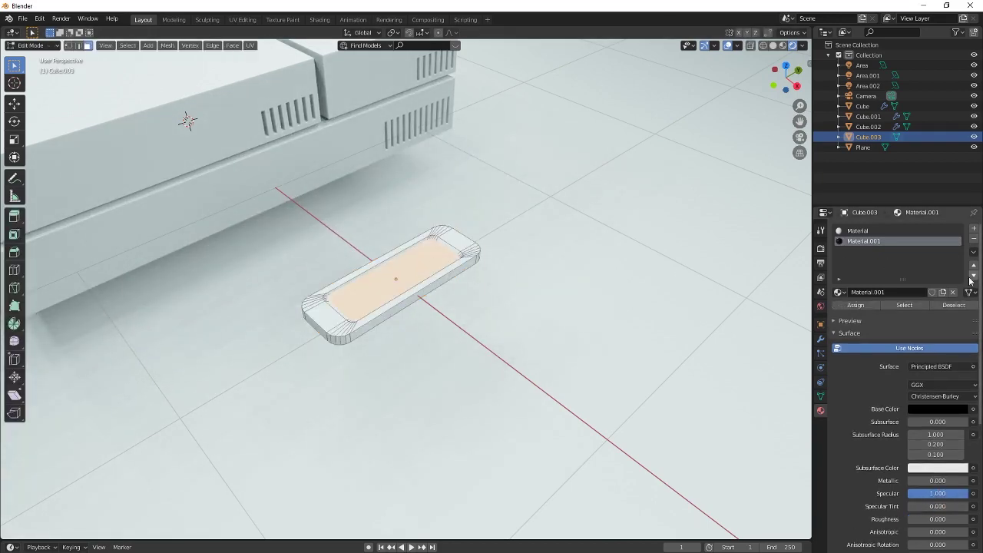
{"action": "key", "text": "Tab"}
{"action": "middle_click_drag", "start_coordinate": [443, 281], "coordinate": [563, 210]}
Look through the camera and scale the flat bar up by 1.230.
{"action": "left_click", "coordinate": [799, 137]}
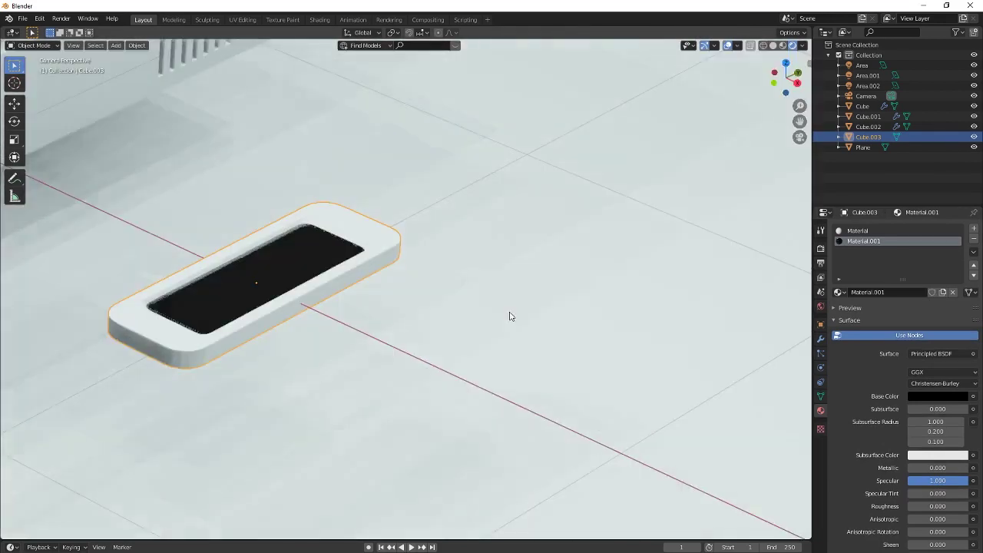
{"action": "scroll", "coordinate": [371, 281], "scroll_direction": "down", "scroll_amount": 5}
{"action": "scroll", "coordinate": [430, 271], "scroll_direction": "down", "scroll_amount": 2}
{"action": "middle_click_drag", "start_coordinate": [417, 270], "coordinate": [489, 261], "text": "shift"}
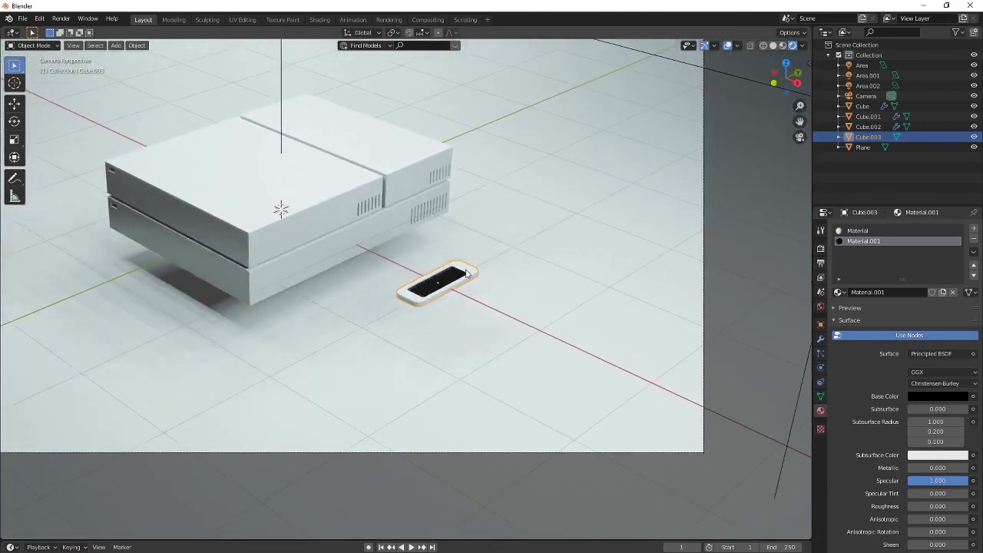
{"action": "scroll", "coordinate": [467, 277], "scroll_direction": "up", "scroll_amount": 1}
{"action": "key", "text": "s"}
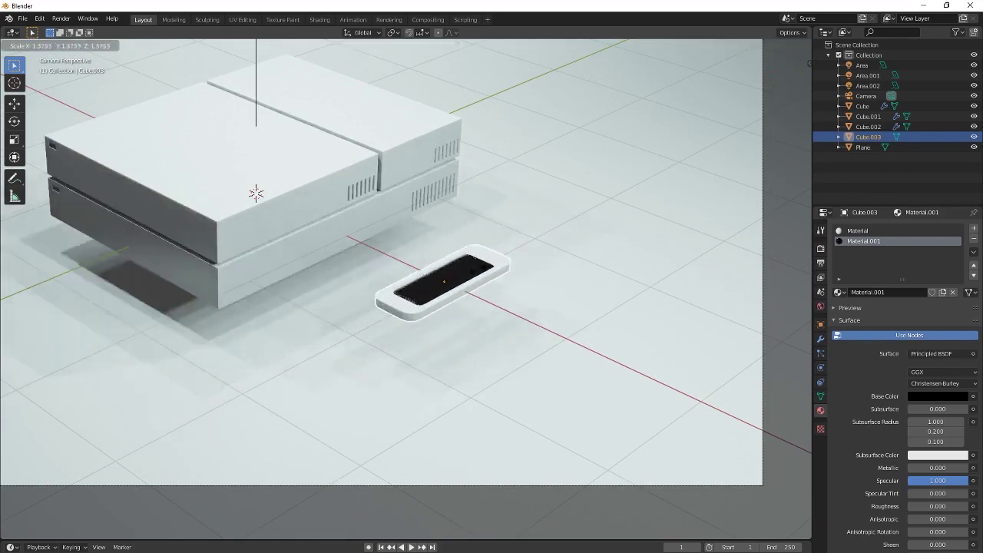
{"action": "left_click", "coordinate": [475, 274]}
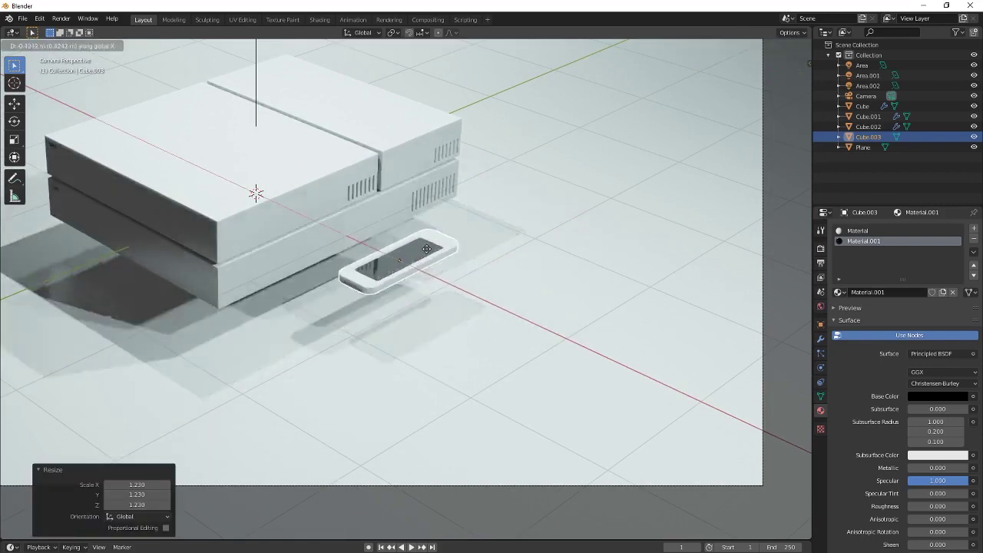
Move the bar -0.54 m along X and 0.5 m along Y, nudging it slightly back outward along X.
{"action": "key", "text": "x"}
{"action": "left_click", "coordinate": [412, 253]}
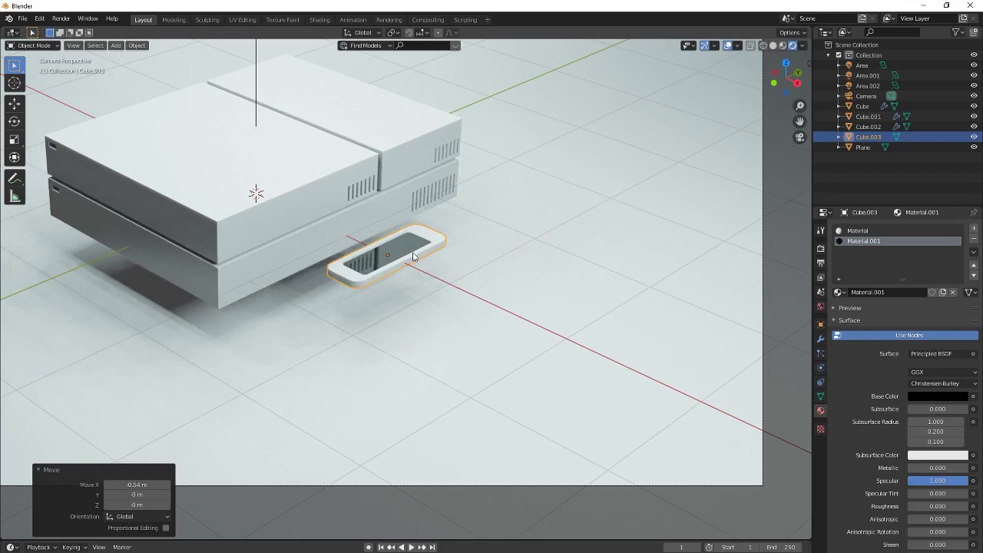
{"action": "key", "text": "g"}
{"action": "key", "text": "y"}
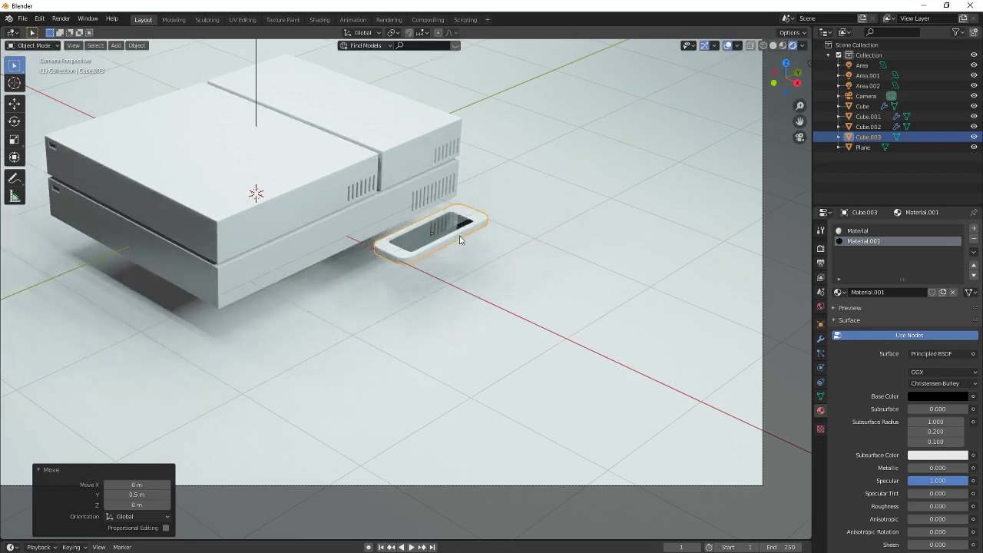
{"action": "key", "text": "g"}
{"action": "key", "text": "x"}
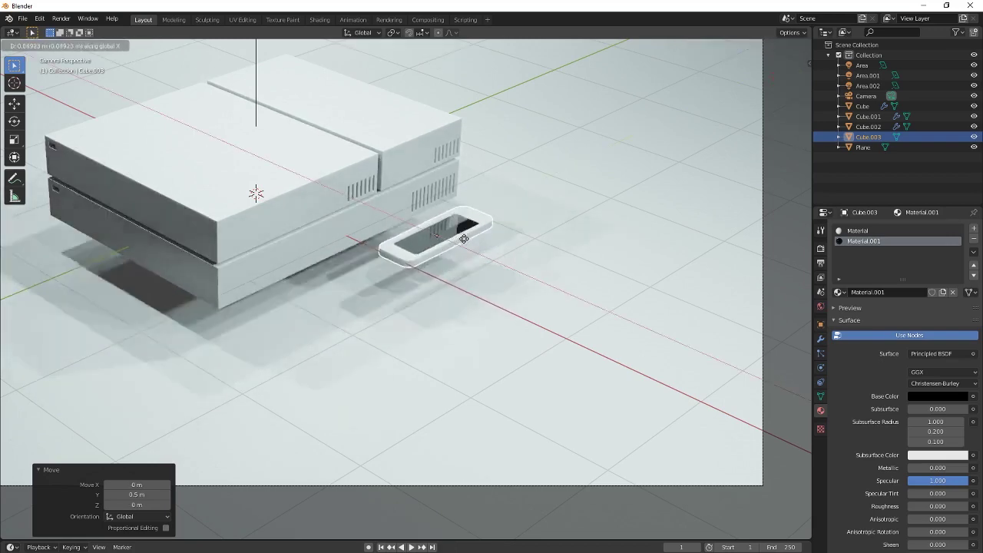
{"action": "left_click", "coordinate": [465, 240]}
Hide the viewport overlays and frame the camera view to check the console and bar together.
{"action": "scroll", "coordinate": [469, 259], "scroll_direction": "down", "scroll_amount": 3}
{"action": "middle_click_drag", "start_coordinate": [429, 278], "coordinate": [495, 292], "text": "shift"}
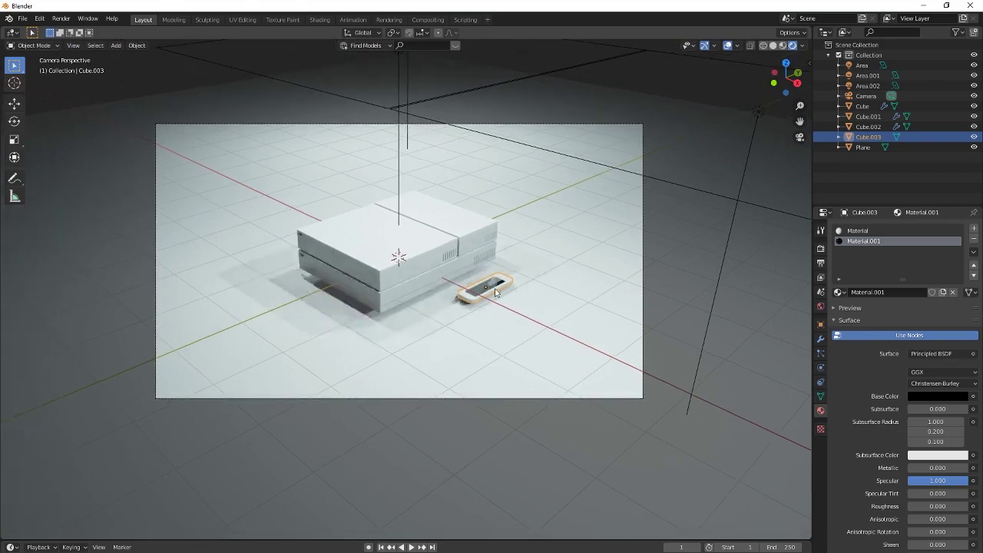
{"action": "left_click", "coordinate": [727, 45]}
{"action": "key", "text": "Home"}
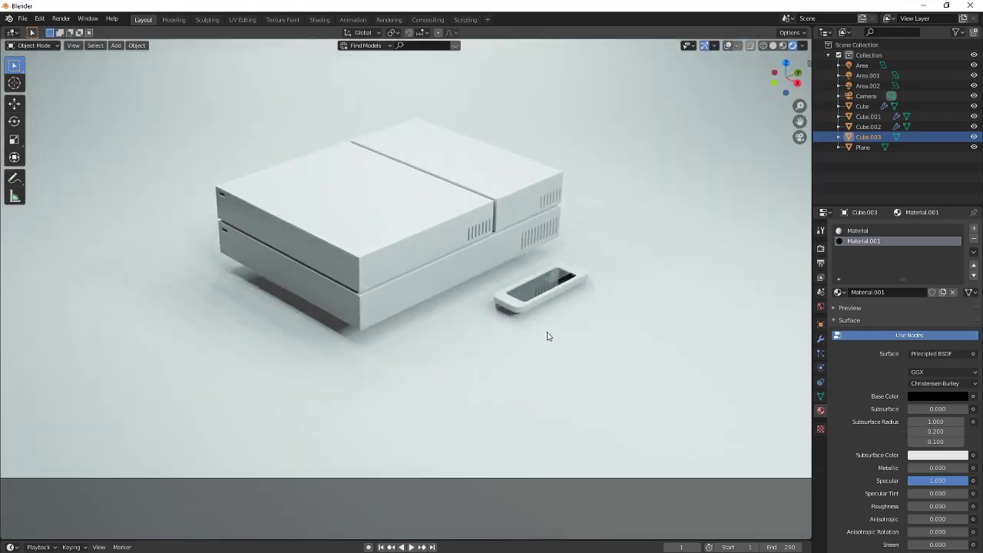
{"action": "scroll", "coordinate": [549, 302], "scroll_direction": "up", "scroll_amount": 3}
Add a cylinder with 32 vertices, 1 m radius and 2 m depth while viewing the scene from above.
{"action": "middle_click_drag", "start_coordinate": [549, 303], "coordinate": [515, 318]}
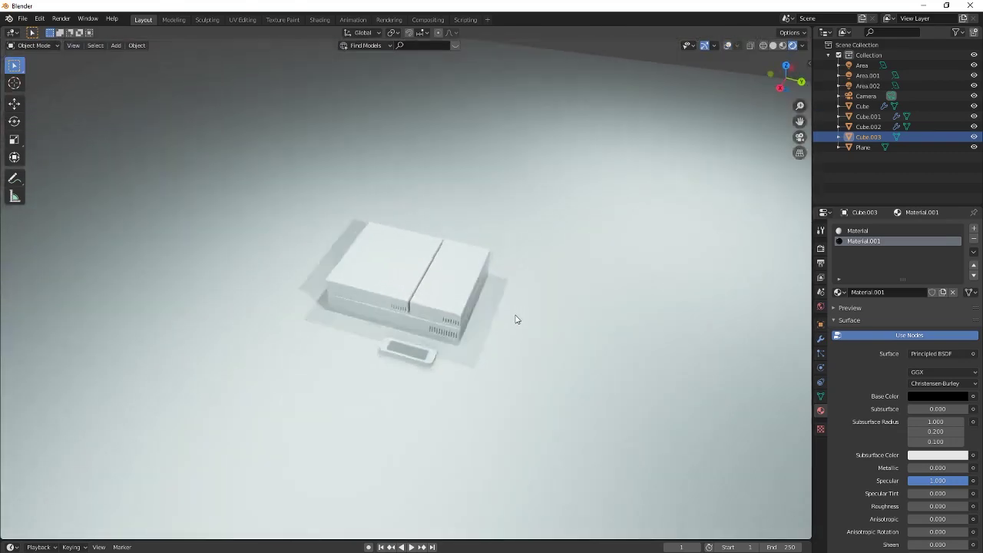
{"action": "scroll", "coordinate": [430, 394], "scroll_direction": "up", "scroll_amount": 3}
{"action": "middle_click_drag", "start_coordinate": [430, 394], "coordinate": [756, 107], "text": "shift"}
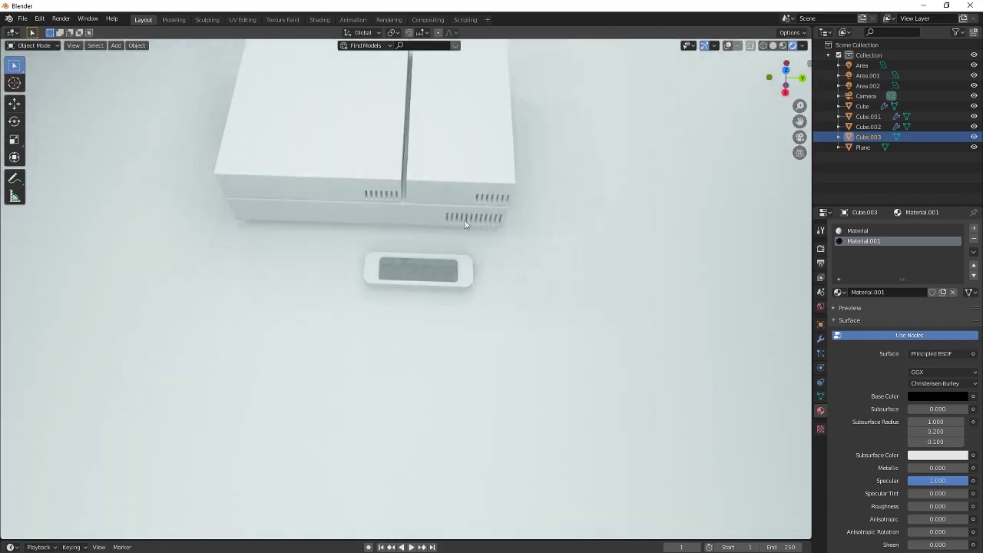
{"action": "left_click", "coordinate": [787, 65]}
{"action": "scroll", "coordinate": [462, 255], "scroll_direction": "up", "scroll_amount": 4}
{"action": "middle_click_drag", "start_coordinate": [431, 242], "coordinate": [321, 234], "text": "shift"}
{"action": "key", "text": "shift+a"}
{"action": "mouse_move", "coordinate": [381, 267]}
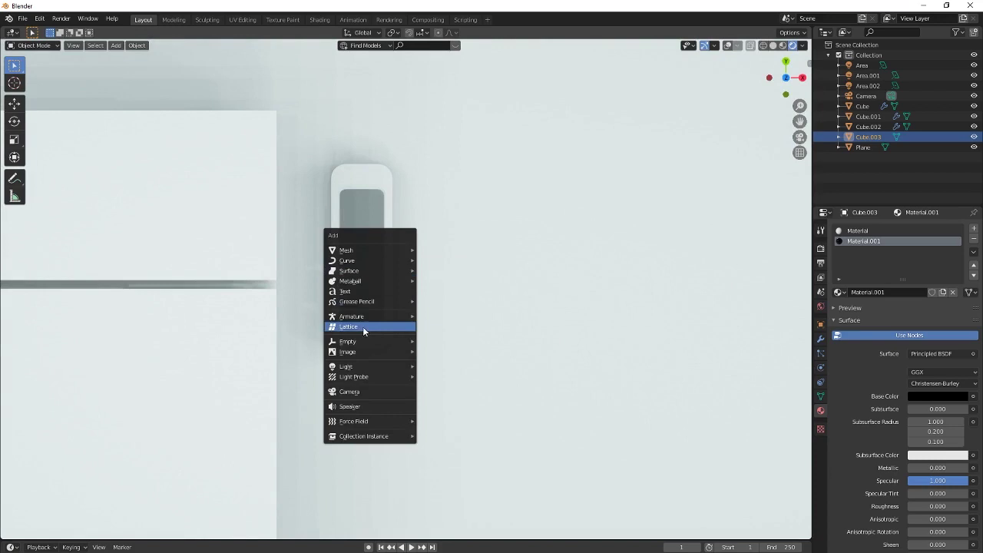
{"action": "mouse_move", "coordinate": [352, 253]}
{"action": "left_click", "coordinate": [459, 302]}
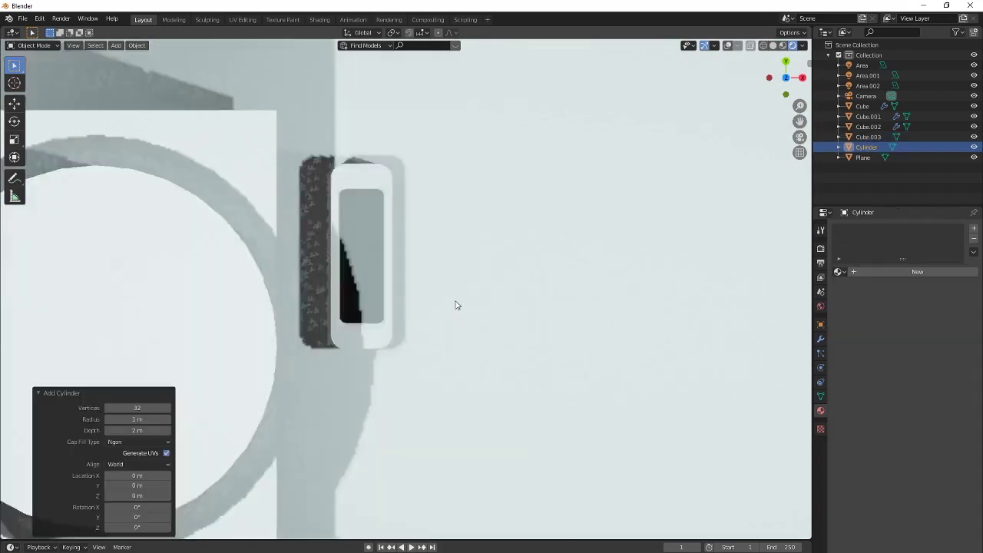
Move the cylinder 1.31 m along X to the flat bar and scale it down to 0.045.
{"action": "key", "text": "g"}
{"action": "key", "text": "x"}
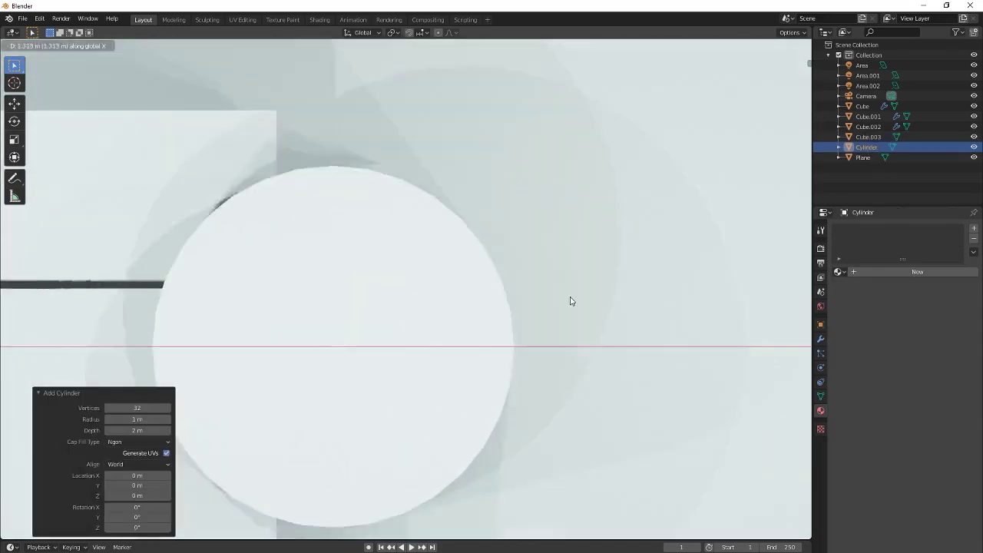
{"action": "left_click", "coordinate": [569, 300]}
{"action": "key", "text": "s"}
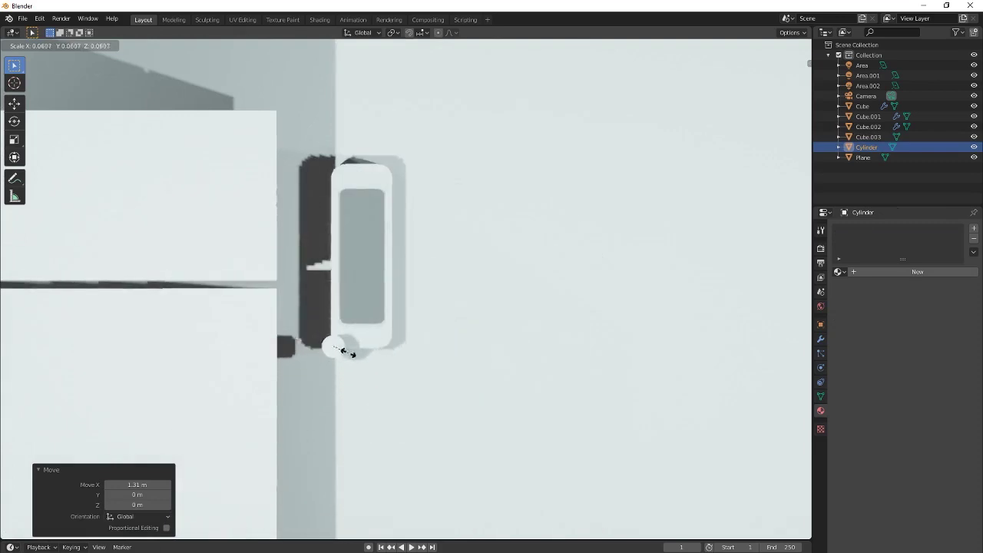
{"action": "left_click", "coordinate": [345, 355]}
Centre the cylinder on the bar's end beside the recess, moving it 0.0538 m along Y, 0.15 m along X and -0.00384 m along Y.
{"action": "key", "text": "g"}
{"action": "key", "text": "y"}
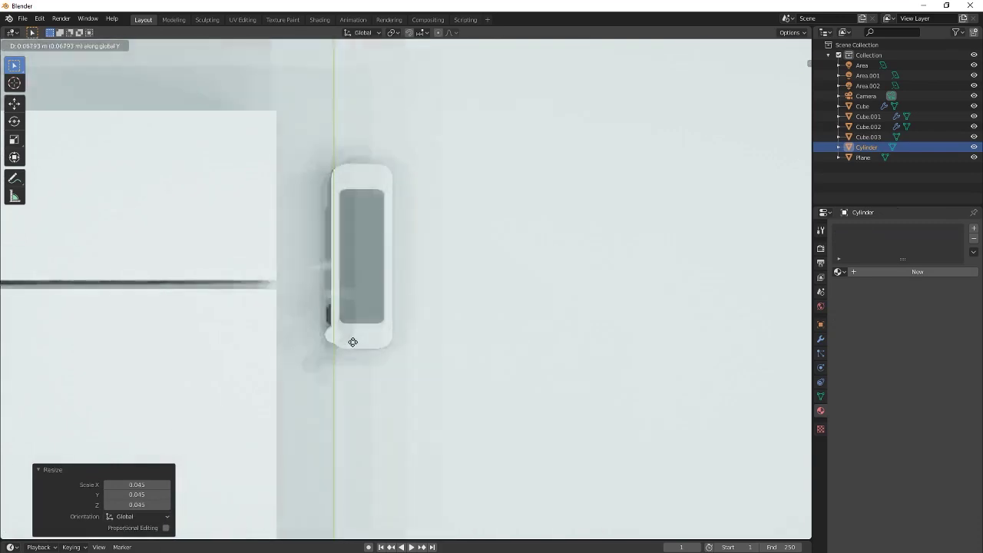
{"action": "scroll", "coordinate": [347, 352], "scroll_direction": "up", "scroll_amount": 9}
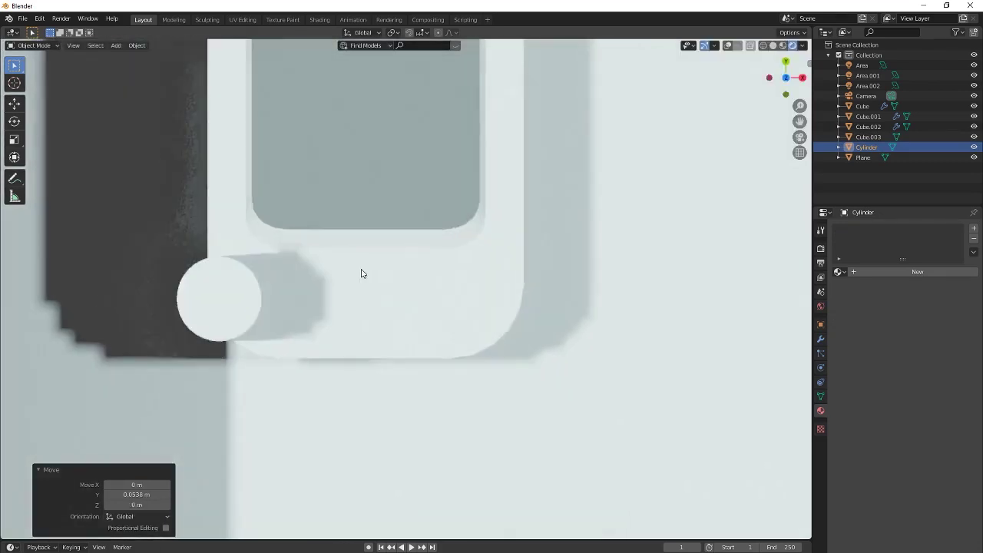
{"action": "key", "text": "g"}
{"action": "key", "text": "x"}
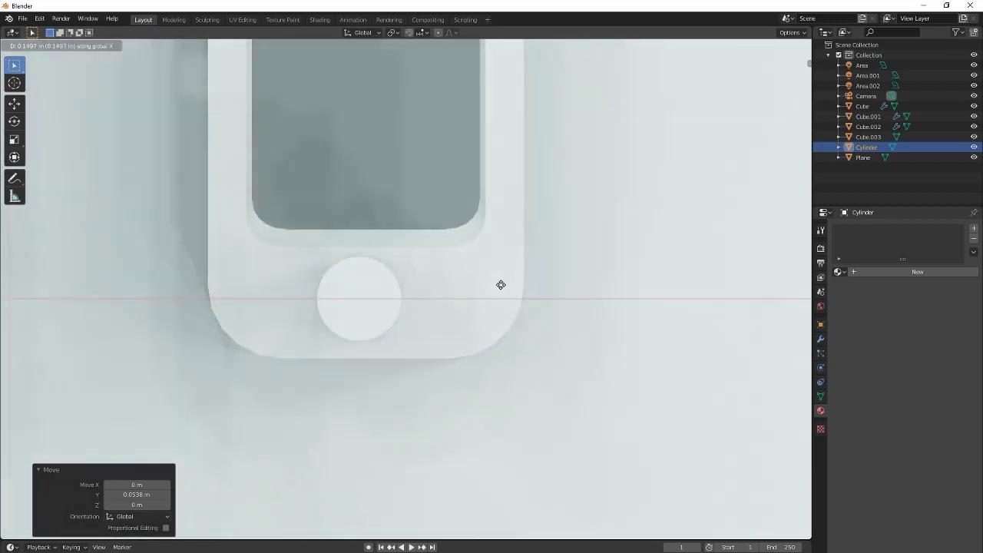
{"action": "left_click", "coordinate": [495, 290]}
{"action": "key", "text": "g"}
{"action": "key", "text": "y"}
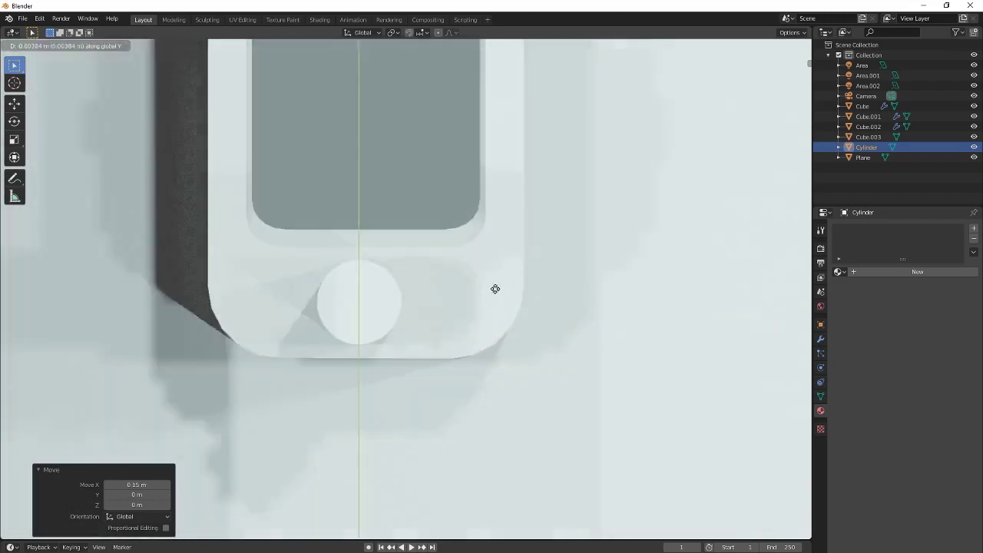
{"action": "left_click", "coordinate": [495, 290]}
Lower the cylinder along Z onto the end of the flat bar and scale it uniformly by 0.857.
{"action": "middle_click_drag", "start_coordinate": [417, 308], "coordinate": [426, 279]}
{"action": "scroll", "coordinate": [400, 307], "scroll_direction": "down", "scroll_amount": 15}
{"action": "scroll", "coordinate": [448, 216], "scroll_direction": "up", "scroll_amount": 6}
{"action": "scroll", "coordinate": [425, 279], "scroll_direction": "up", "scroll_amount": 5}
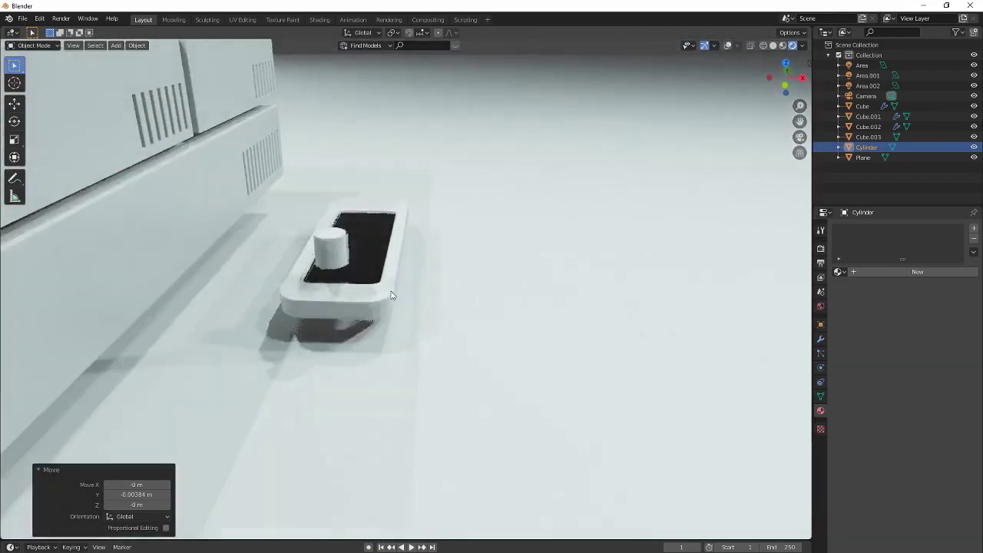
{"action": "key", "text": "g"}
{"action": "key", "text": "z"}
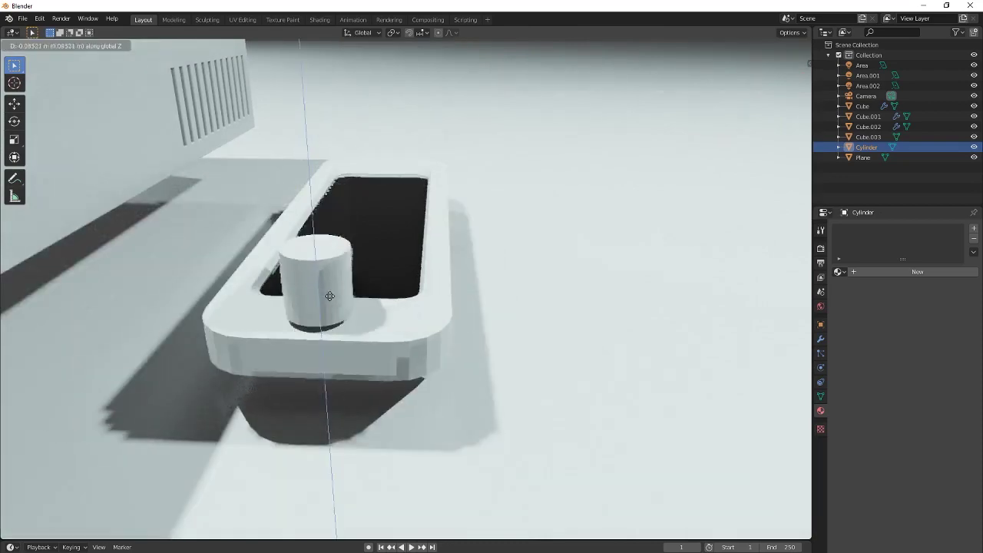
{"action": "left_click", "coordinate": [345, 314]}
{"action": "key", "text": "s"}
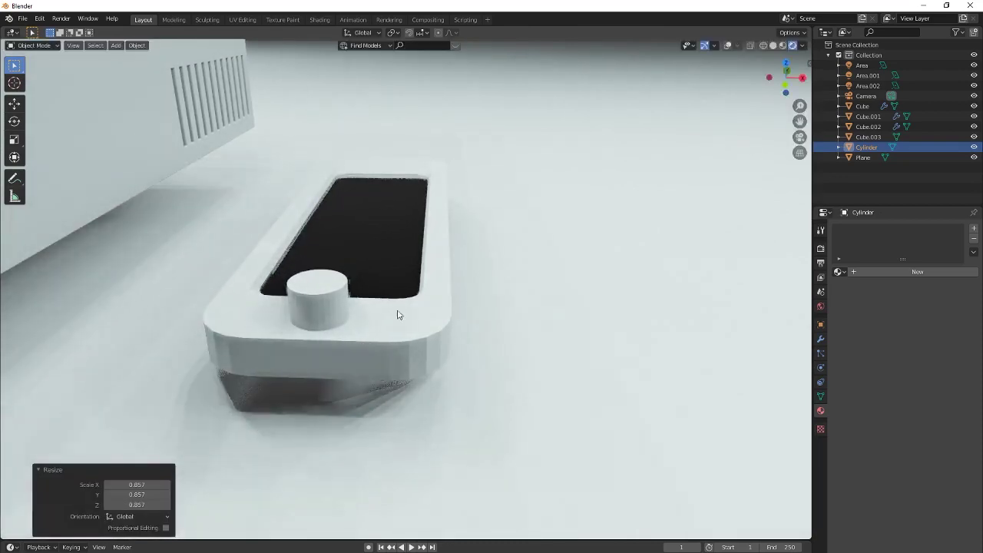
Try flattening the cylinder to 0.181 along Z and moving it -0.012 m along Z, and undo both changes.
{"action": "key", "text": "s"}
{"action": "key", "text": "z"}
{"action": "left_click", "coordinate": [342, 309]}
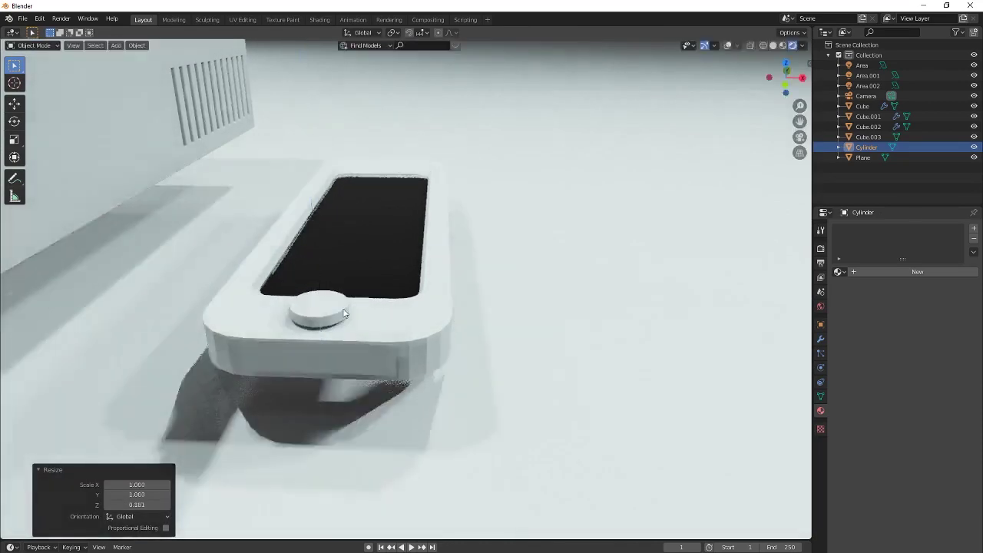
{"action": "key", "text": "g"}
{"action": "key", "text": "z"}
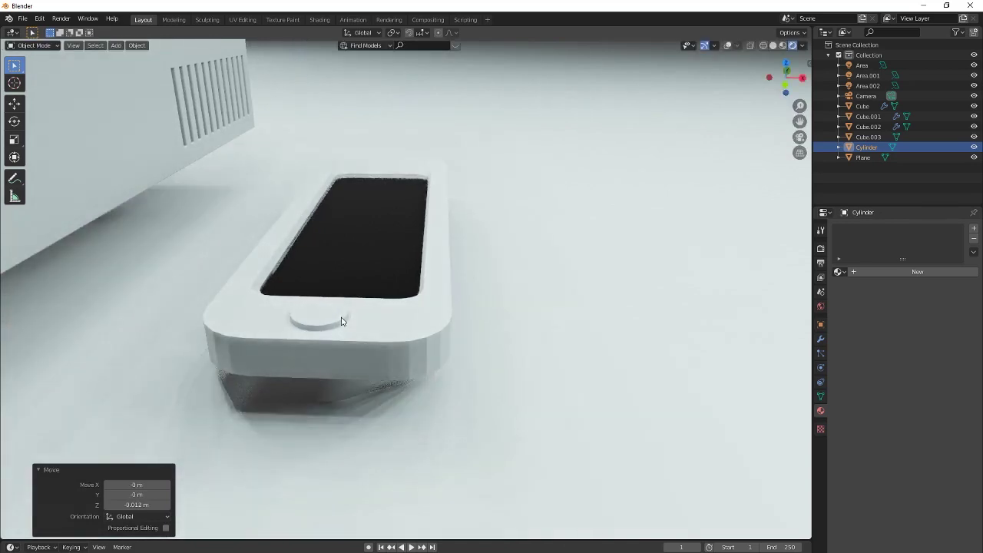
{"action": "key", "text": "ctrl+z"}
{"action": "key", "text": "ctrl+z"}
Shorten the cylinder along Z and move it -0.0279 m along Z to form a low button on the bar.
{"action": "key", "text": "z"}
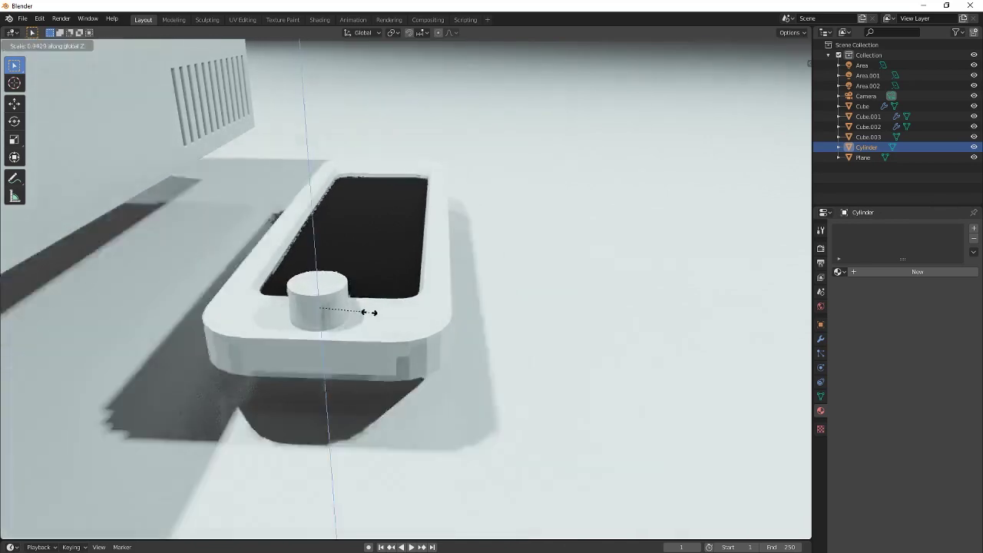
{"action": "left_click", "coordinate": [367, 312]}
{"action": "key", "text": "g"}
{"action": "key", "text": "z"}
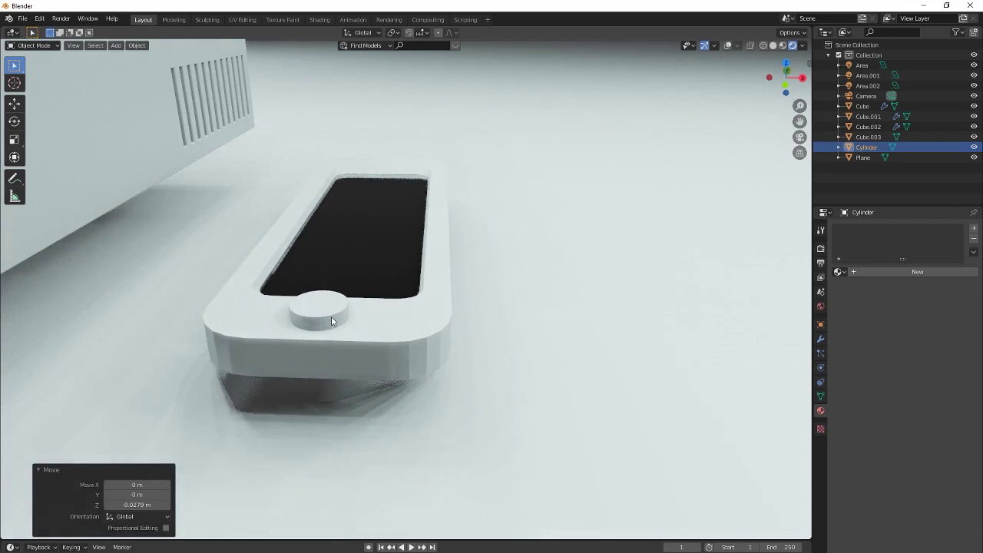
{"action": "left_click", "coordinate": [332, 321]}
{"action": "left_click", "coordinate": [331, 316]}
Shade the flat bar smooth and add an Edge Split modifier to it.
{"action": "left_click", "coordinate": [410, 333]}
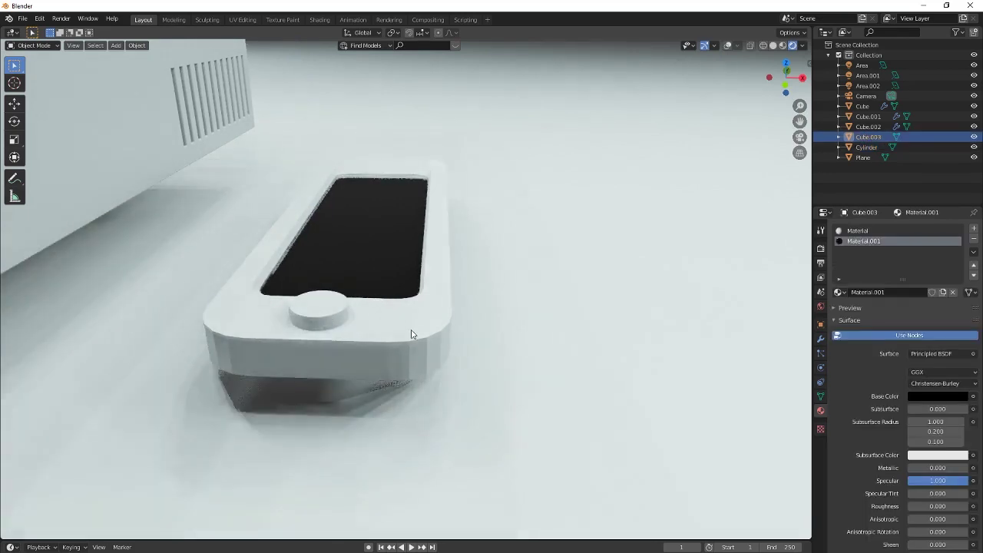
{"action": "key", "text": "ctrl+a"}
{"action": "left_click", "coordinate": [411, 329]}
{"action": "right_click", "coordinate": [419, 339]}
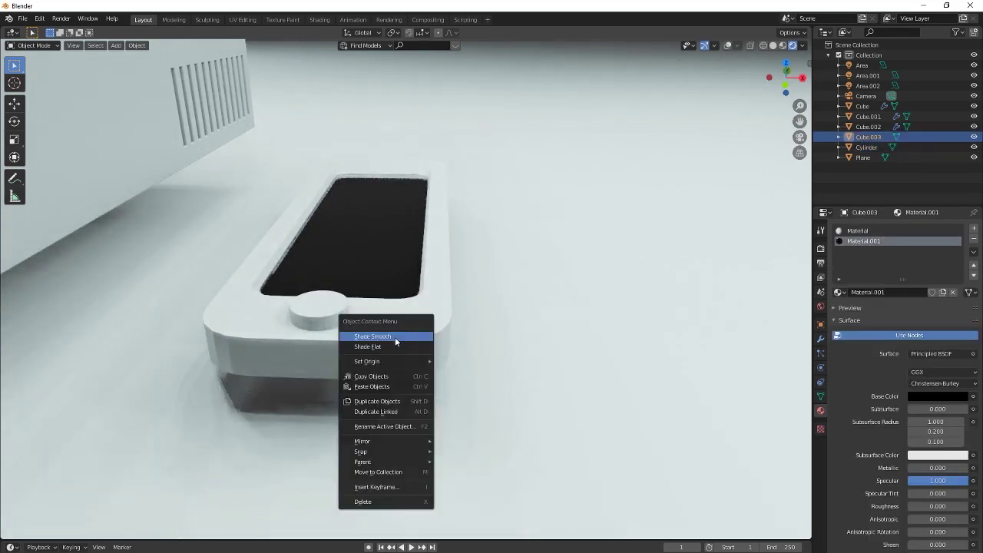
{"action": "left_click", "coordinate": [396, 337]}
{"action": "left_click", "coordinate": [820, 338]}
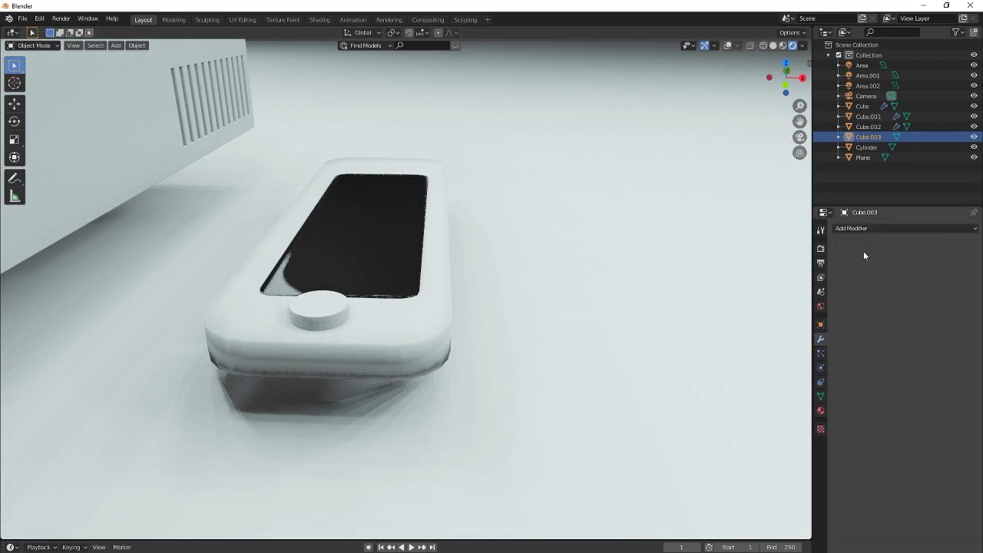
{"action": "left_click", "coordinate": [847, 228]}
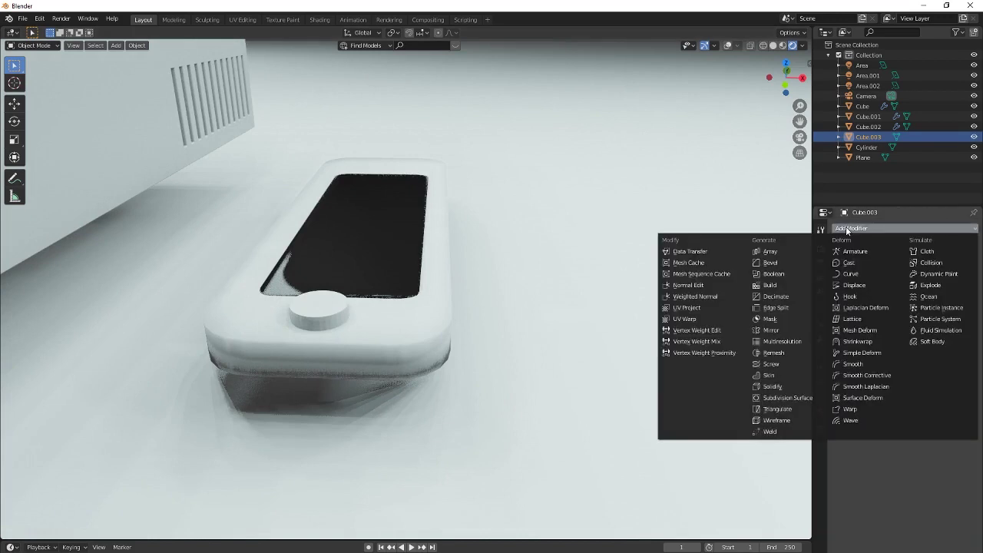
{"action": "left_click", "coordinate": [776, 307]}
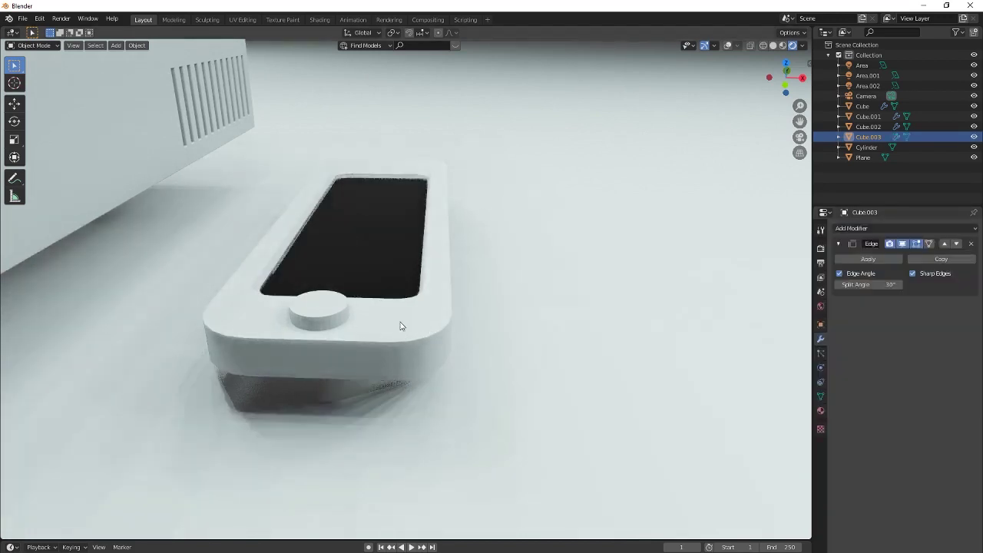
Shade the cylinder button smooth and add an Edge Split modifier to it.
{"action": "left_click", "coordinate": [335, 306]}
{"action": "right_click", "coordinate": [332, 304]}
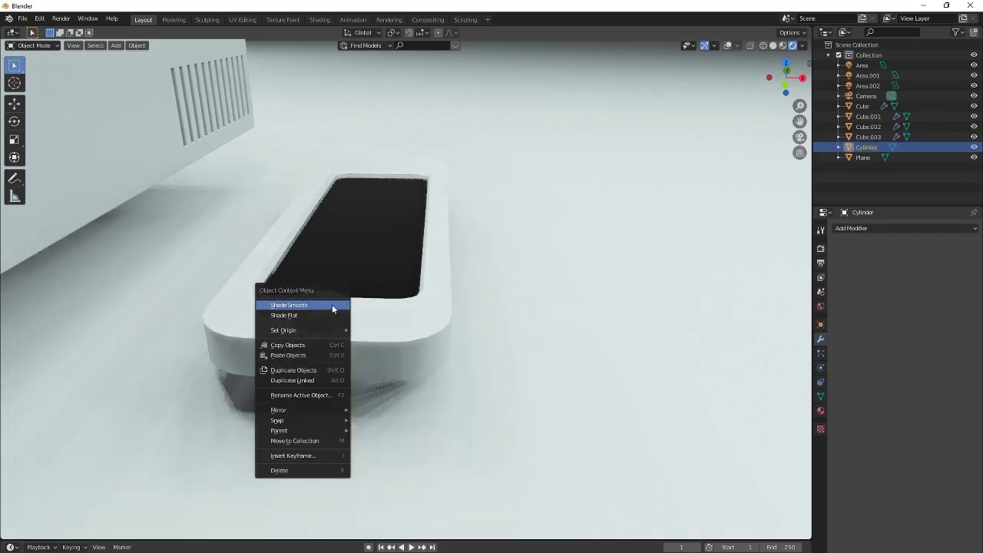
{"action": "left_click", "coordinate": [331, 304]}
{"action": "left_click", "coordinate": [893, 228]}
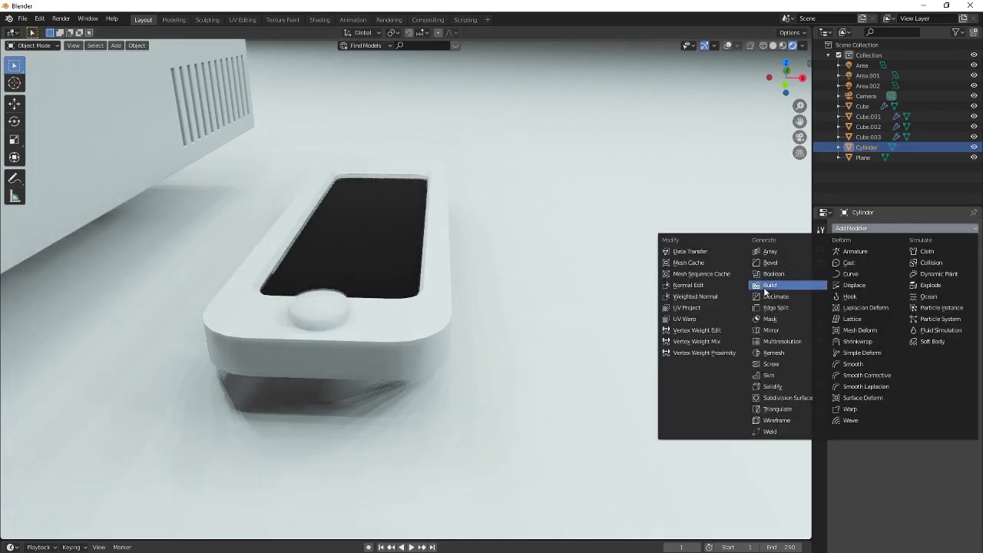
{"action": "left_click", "coordinate": [788, 308]}
Add a Bevel modifier to the flat bar, undoing the mistakenly added Boolean modifier.
{"action": "left_click", "coordinate": [447, 324]}
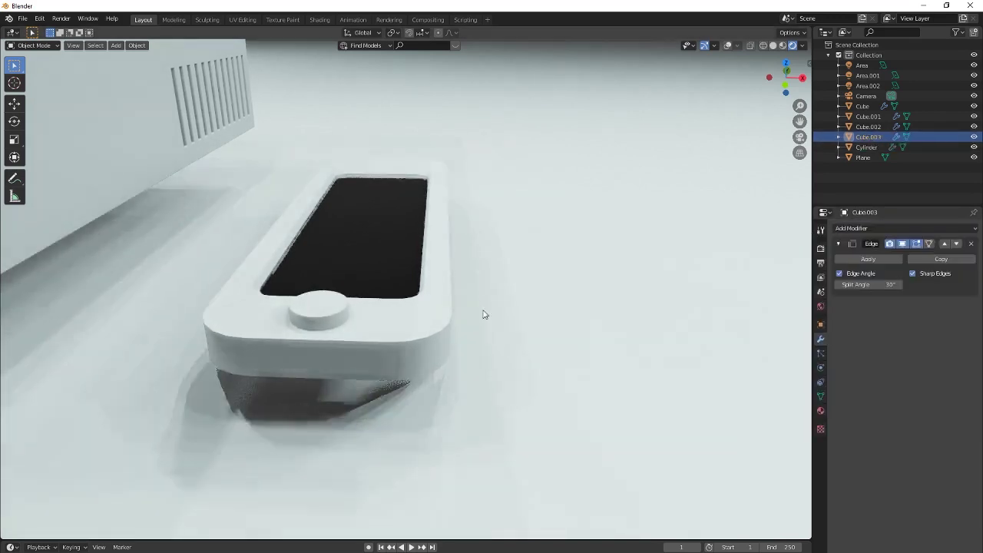
{"action": "left_click", "coordinate": [889, 229]}
{"action": "left_click", "coordinate": [785, 277]}
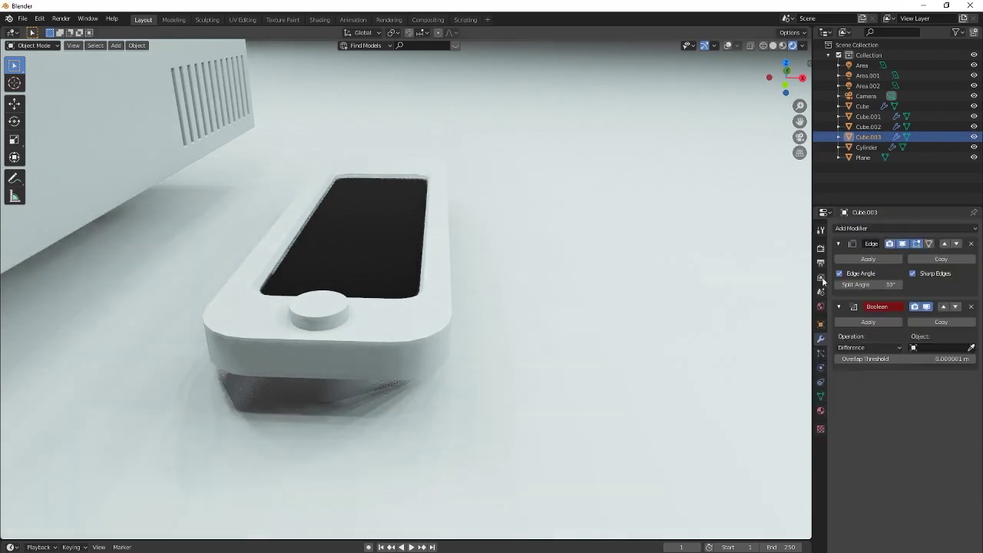
{"action": "key", "text": "ctrl+z"}
{"action": "left_click", "coordinate": [856, 231]}
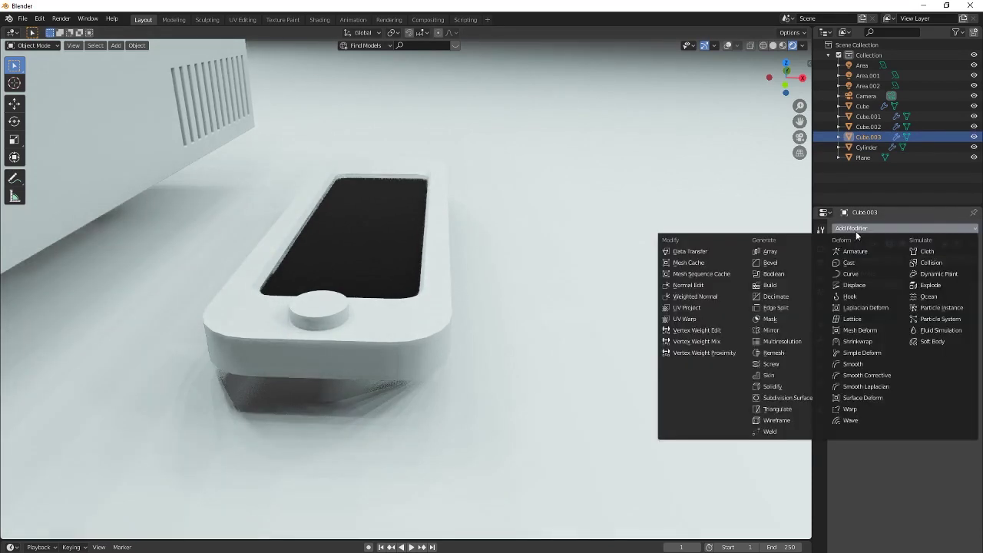
{"action": "left_click", "coordinate": [783, 263]}
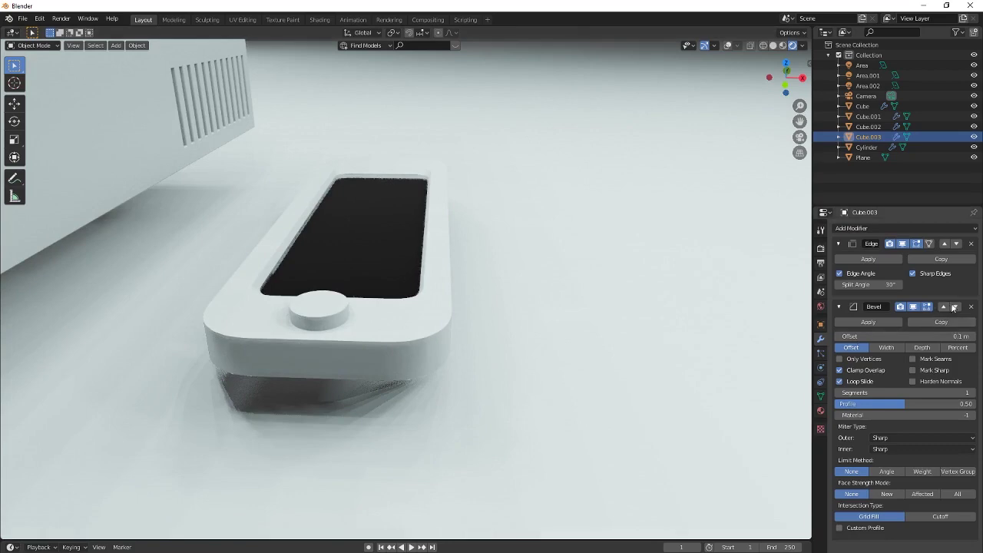
Try a Bevel modifier on the cylinder button and undo it.
{"action": "left_click", "coordinate": [326, 311]}
{"action": "left_click", "coordinate": [843, 229]}
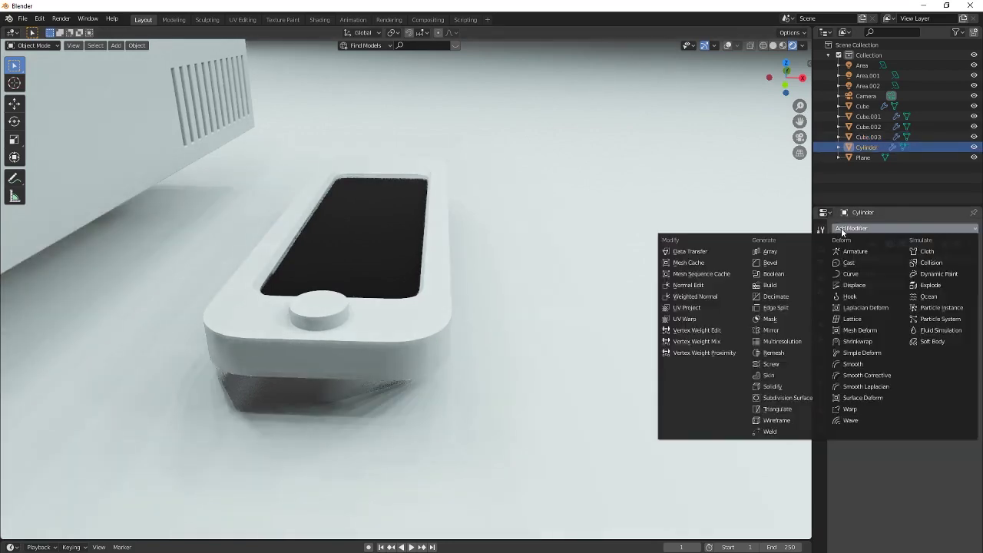
{"action": "left_click", "coordinate": [781, 263]}
{"action": "middle_click_drag", "start_coordinate": [464, 320], "coordinate": [520, 302]}
{"action": "scroll", "coordinate": [222, 284], "scroll_direction": "up", "scroll_amount": 1}
{"action": "key", "text": "ctrl+z"}
Show the viewport overlays and select the cylinder button's top face in Edit Mode.
{"action": "middle_click_drag", "start_coordinate": [459, 288], "coordinate": [423, 254]}
{"action": "key", "text": "Tab"}
{"action": "scroll", "coordinate": [467, 221], "scroll_direction": "up", "scroll_amount": 1}
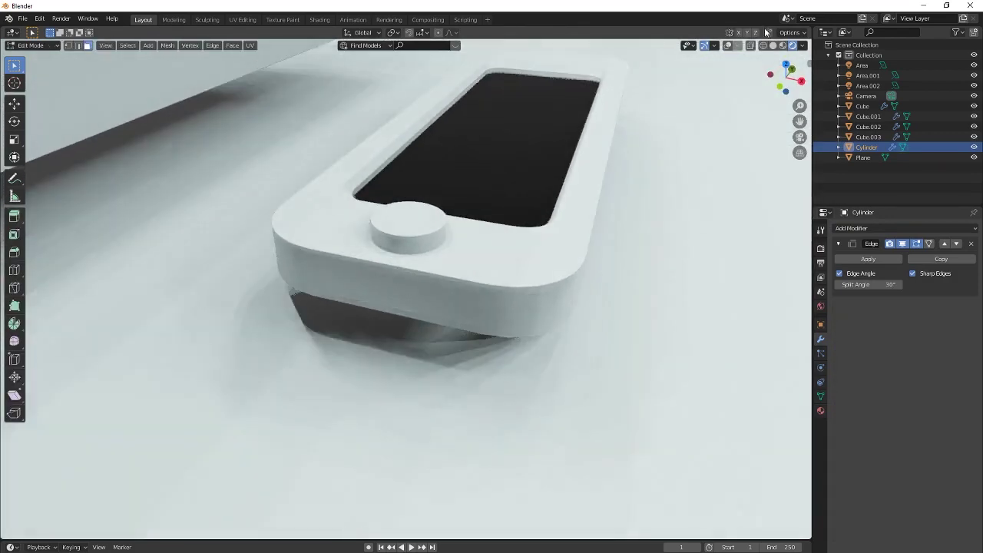
{"action": "left_click", "coordinate": [726, 45]}
{"action": "scroll", "coordinate": [371, 217], "scroll_direction": "up", "scroll_amount": 3}
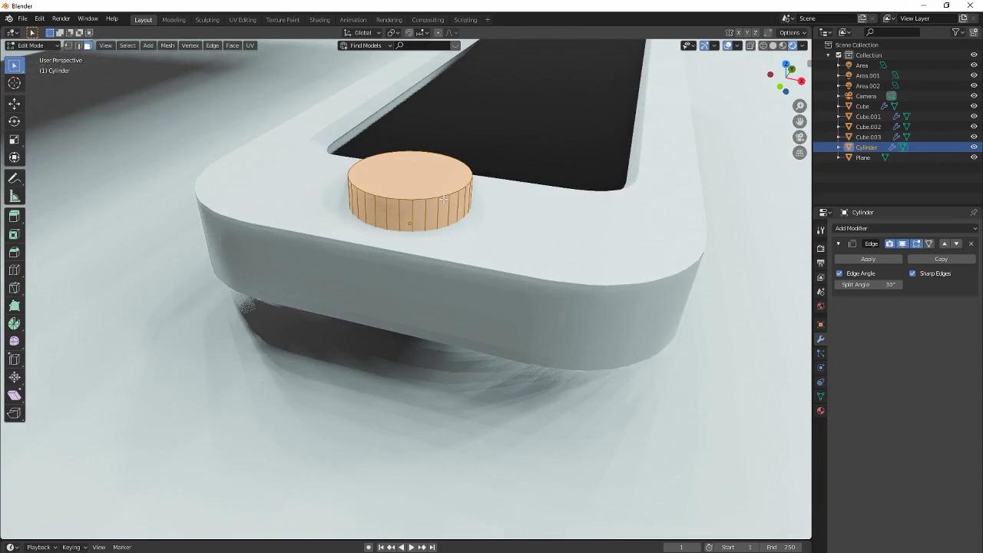
{"action": "left_click", "coordinate": [416, 178]}
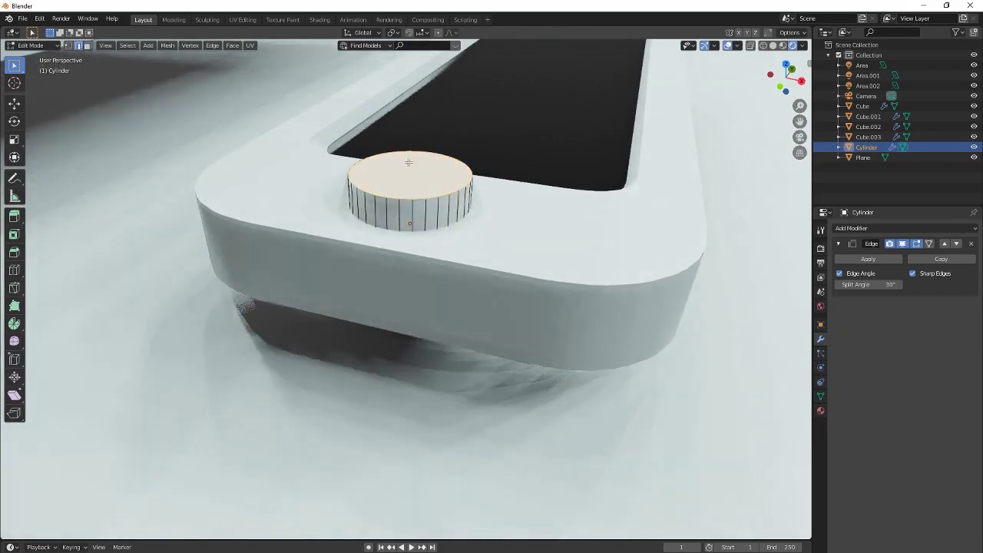
Try bevelling the button's top rim by 0.01 m with 5 segments, undo it, and shade the button flat.
{"action": "right_click", "coordinate": [439, 195]}
{"action": "left_click", "coordinate": [440, 195]}
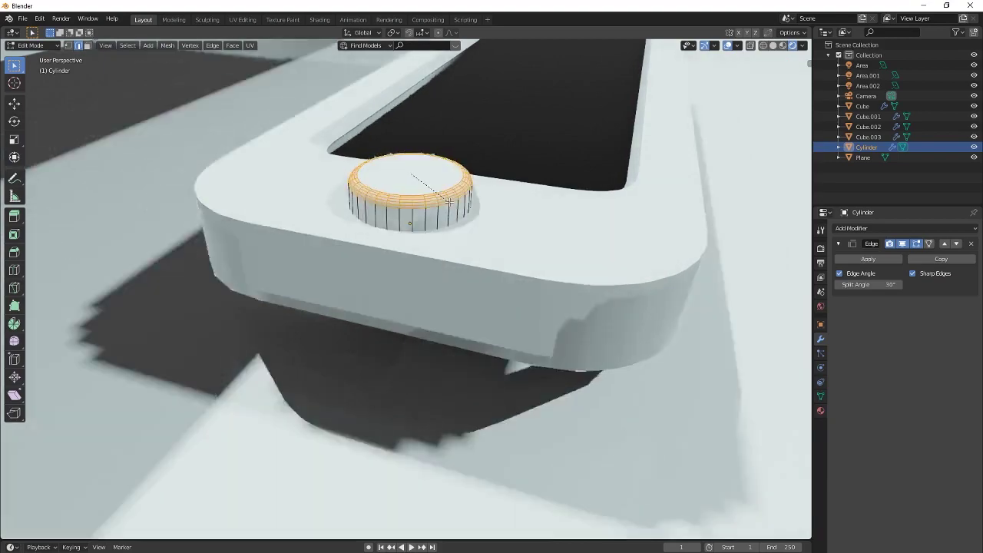
{"action": "left_click", "coordinate": [461, 206]}
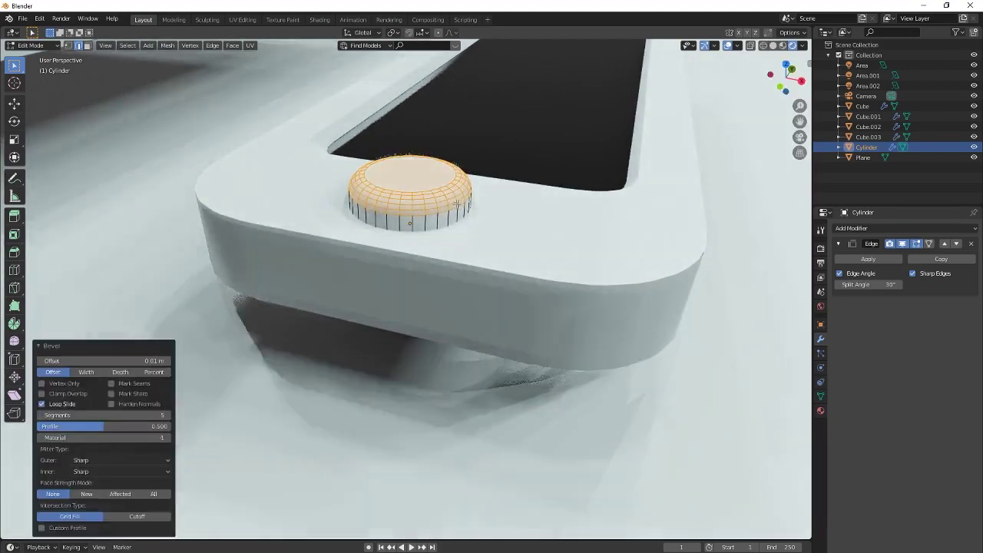
{"action": "key", "text": "Tab"}
{"action": "middle_click_drag", "start_coordinate": [456, 209], "coordinate": [430, 192]}
{"action": "key", "text": "Tab"}
{"action": "key", "text": "Tab"}
{"action": "right_click", "coordinate": [429, 192]}
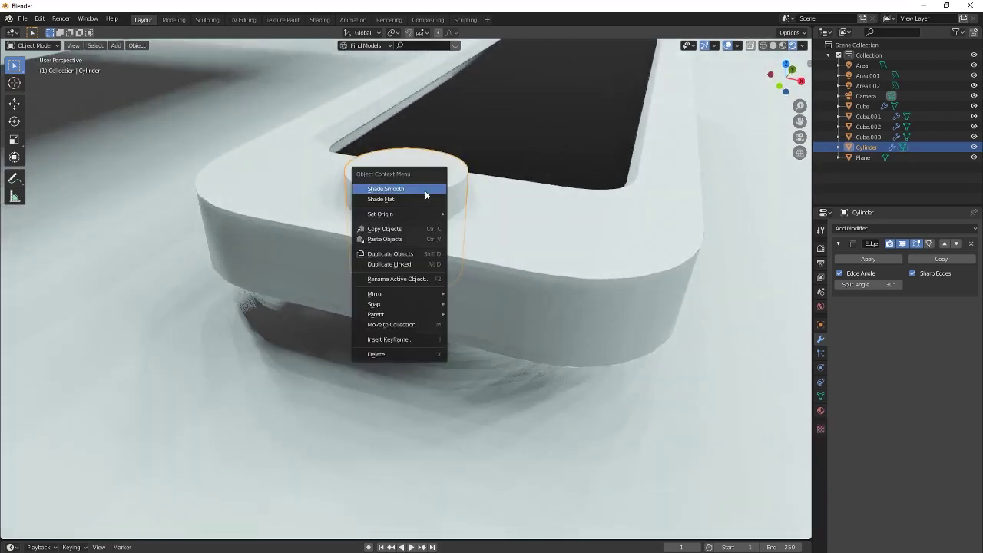
{"action": "left_click", "coordinate": [419, 198]}
Try bevelling the button's top rim by 0.0118 m, reduce the bevel to one segment, and undo it.
{"action": "key", "text": "Tab"}
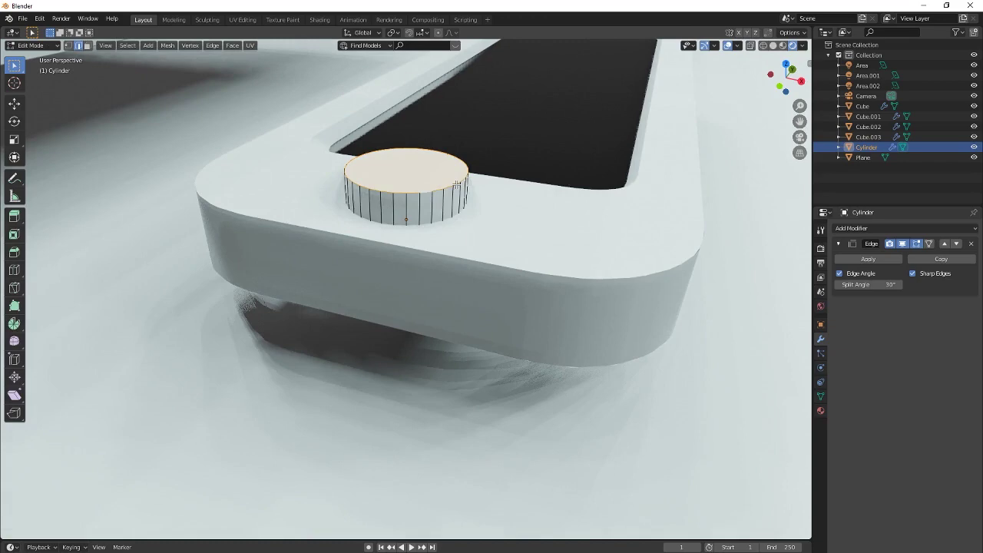
{"action": "right_click", "coordinate": [457, 184]}
{"action": "left_click", "coordinate": [456, 184]}
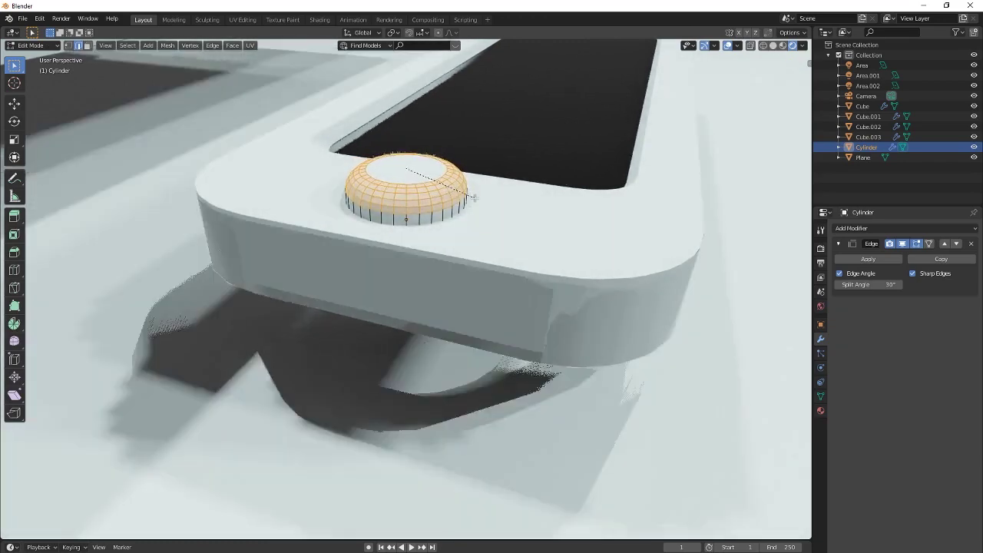
{"action": "left_click", "coordinate": [472, 198]}
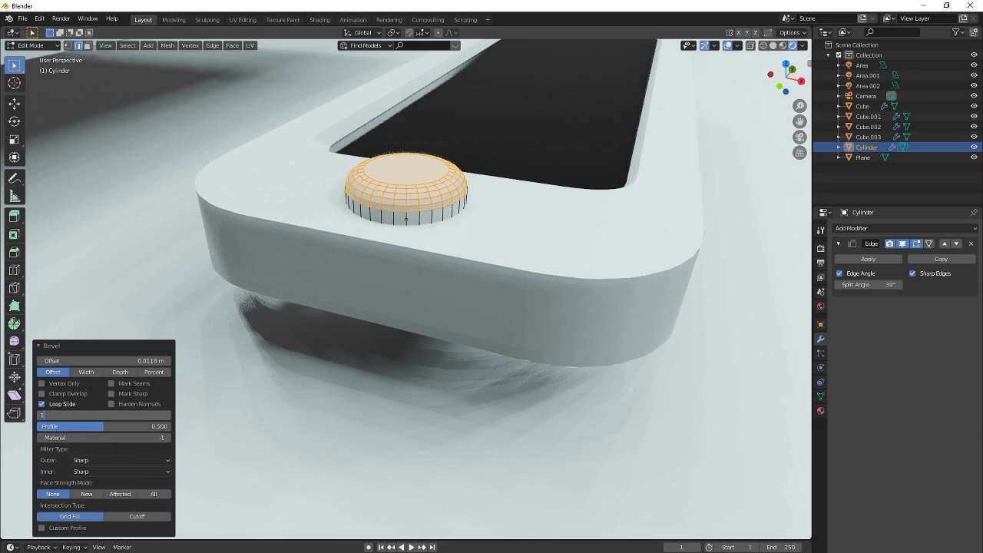
{"action": "key", "text": "Return"}
{"action": "key", "text": "alt+a"}
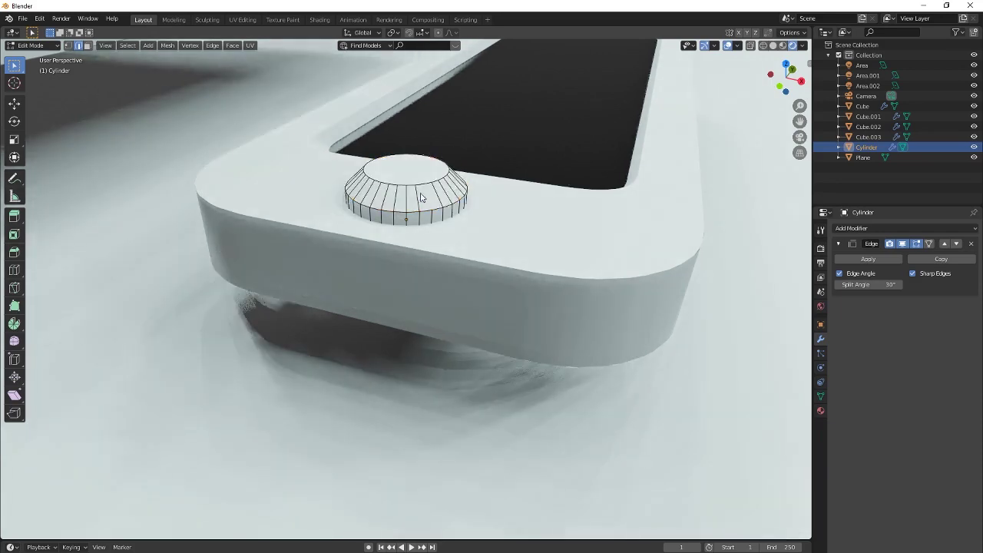
{"action": "scroll", "coordinate": [441, 195], "scroll_direction": "up", "scroll_amount": 2}
{"action": "key", "text": "ctrl+z"}
{"action": "key", "text": "ctrl+z"}
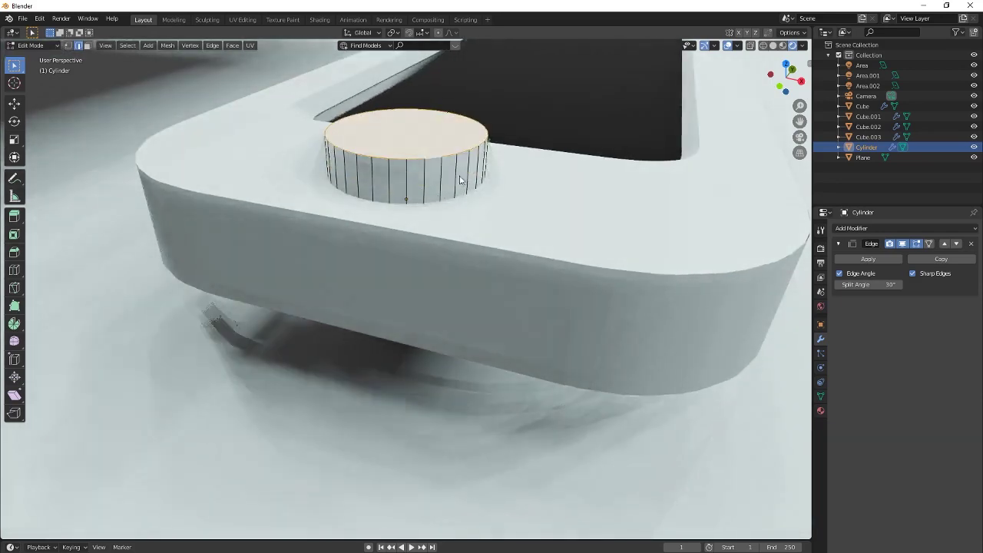
Bevel the button's top rim with a narrow single-segment chamfer and move the button -0.00734 m along Z.
{"action": "middle_click_drag", "start_coordinate": [479, 151], "coordinate": [463, 176], "text": "shift"}
{"action": "right_click", "coordinate": [463, 170]}
{"action": "left_click", "coordinate": [456, 166]}
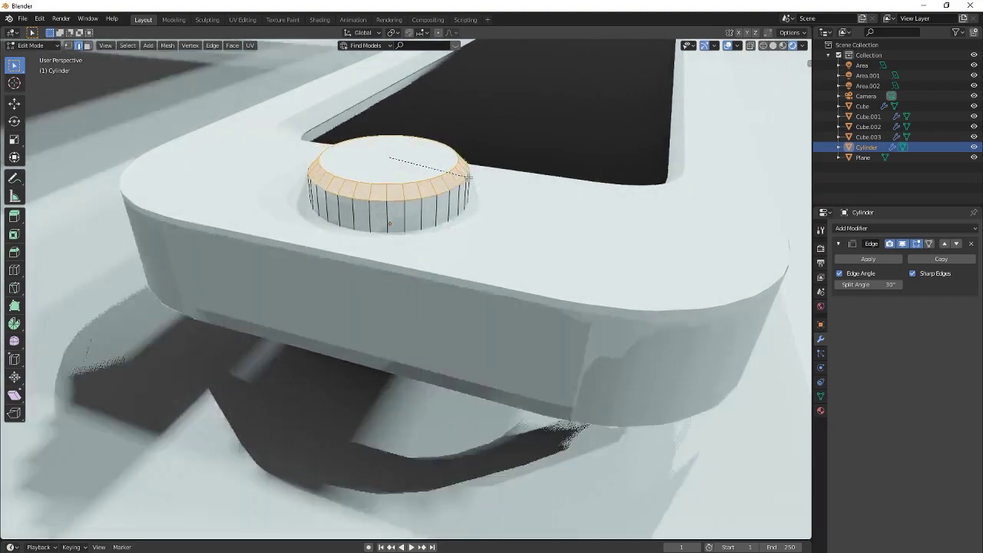
{"action": "left_click", "coordinate": [428, 189]}
{"action": "key", "text": "Tab"}
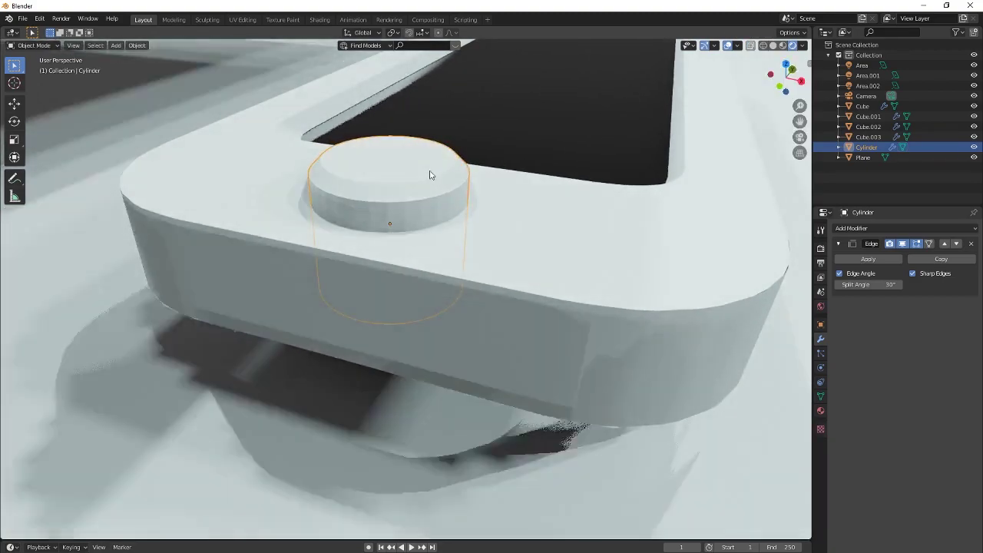
{"action": "key", "text": "g"}
{"action": "key", "text": "z"}
{"action": "left_click", "coordinate": [432, 182]}
Shade the chamfered button smooth and apply its Edge Split modifier.
{"action": "right_click", "coordinate": [404, 191]}
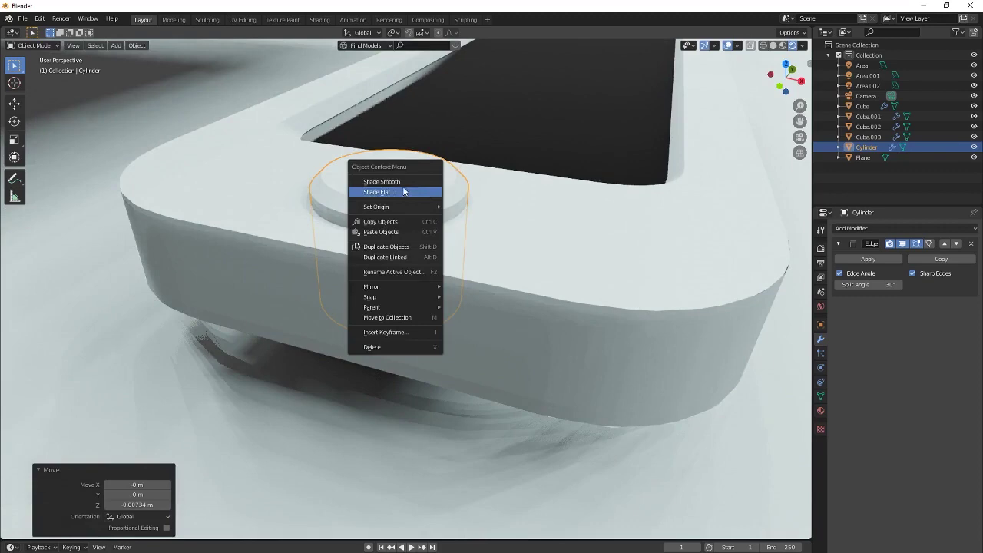
{"action": "left_click", "coordinate": [394, 182]}
{"action": "left_click", "coordinate": [906, 228]}
{"action": "key", "text": "Escape"}
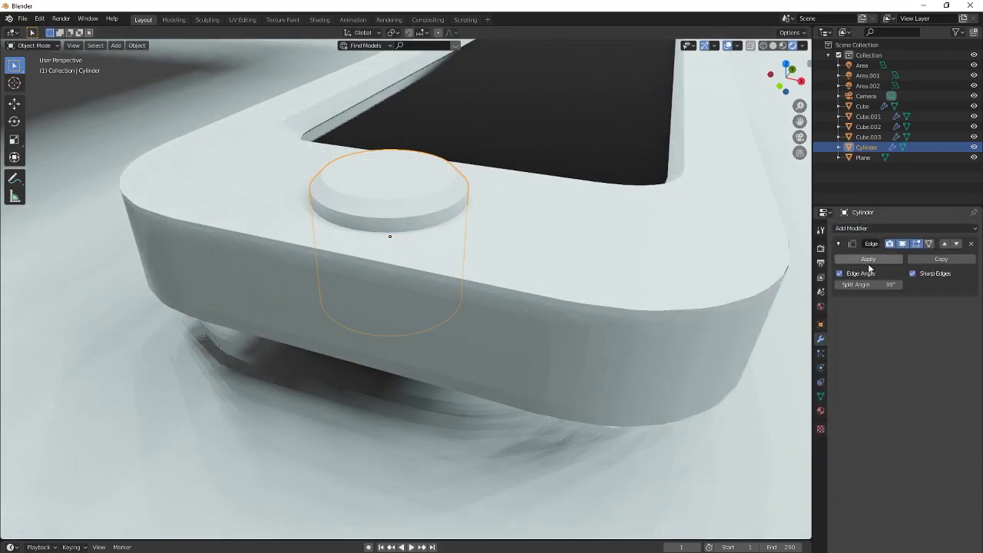
{"action": "left_click", "coordinate": [867, 258]}
{"action": "scroll", "coordinate": [474, 213], "scroll_direction": "down", "scroll_amount": 3}
{"action": "middle_click_drag", "start_coordinate": [474, 213], "coordinate": [417, 211]}
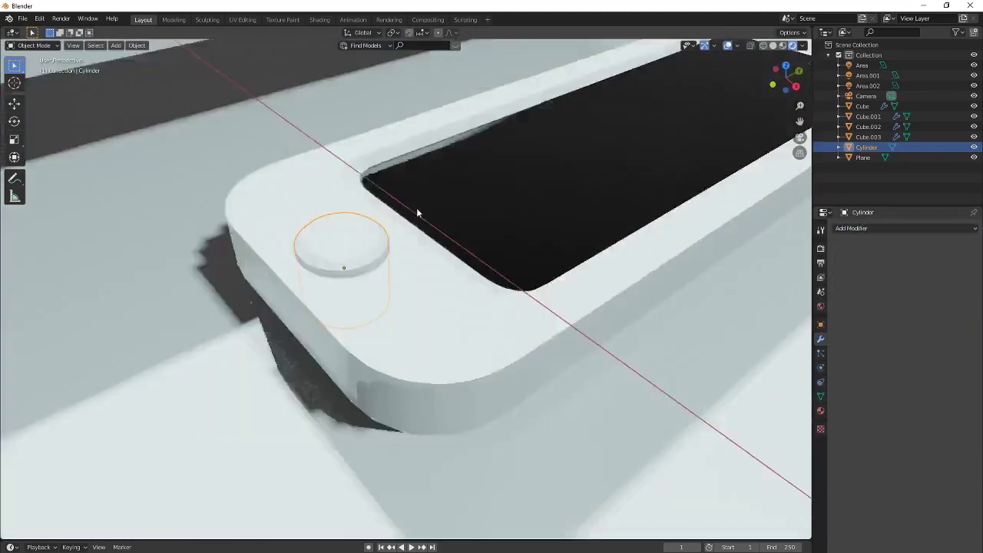
Duplicate the round button and move the copy 0.904 m along Y to the opposite end of the accessory.
{"action": "scroll", "coordinate": [417, 210], "scroll_direction": "down", "scroll_amount": 3}
{"action": "scroll", "coordinate": [480, 269], "scroll_direction": "down", "scroll_amount": 6}
{"action": "middle_click_drag", "start_coordinate": [499, 296], "coordinate": [481, 270]}
{"action": "scroll", "coordinate": [635, 281], "scroll_direction": "up", "scroll_amount": 2}
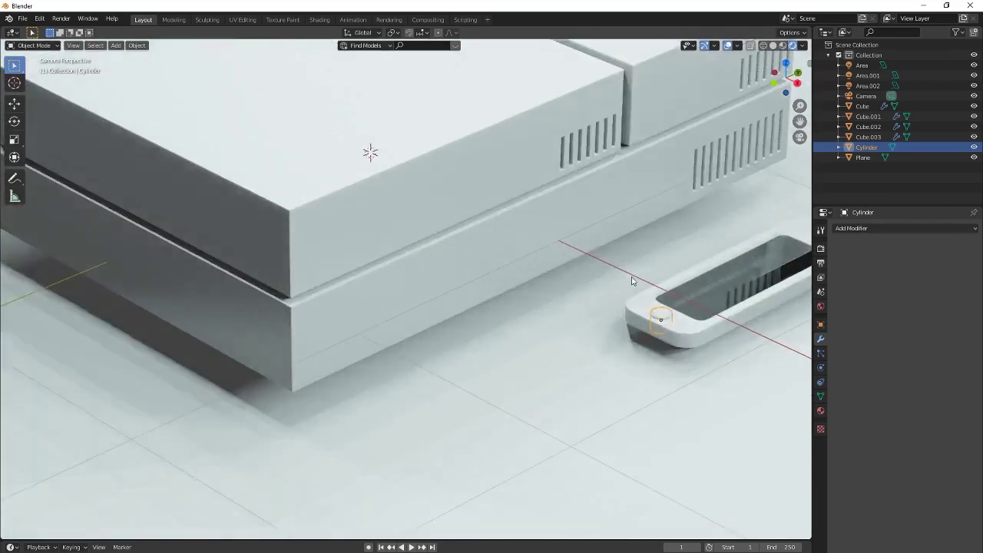
{"action": "scroll", "coordinate": [634, 281], "scroll_direction": "down", "scroll_amount": 5}
{"action": "middle_click_drag", "start_coordinate": [676, 294], "coordinate": [316, 285]}
{"action": "scroll", "coordinate": [633, 295], "scroll_direction": "up", "scroll_amount": 5}
{"action": "scroll", "coordinate": [632, 291], "scroll_direction": "up", "scroll_amount": 4}
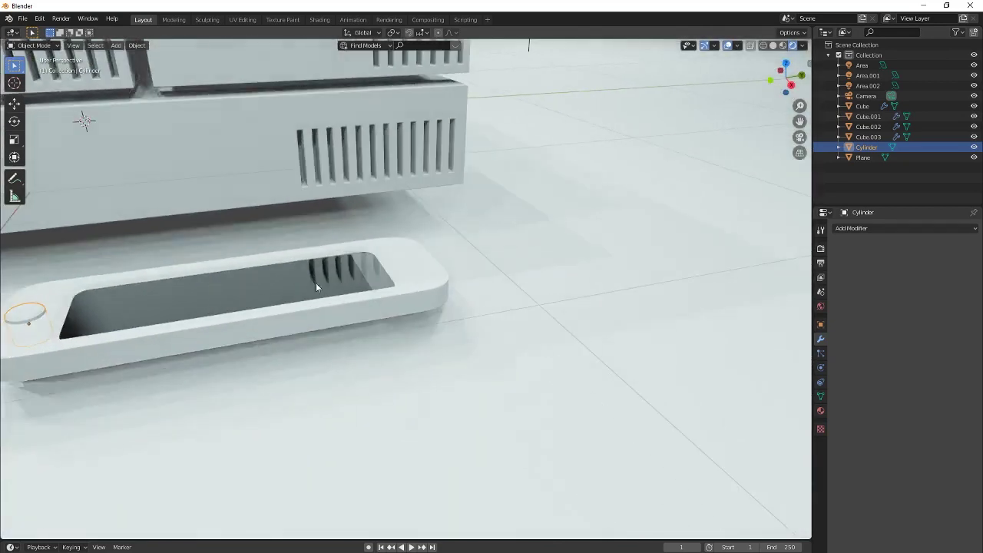
{"action": "middle_click_drag", "start_coordinate": [215, 273], "coordinate": [291, 273], "text": "shift"}
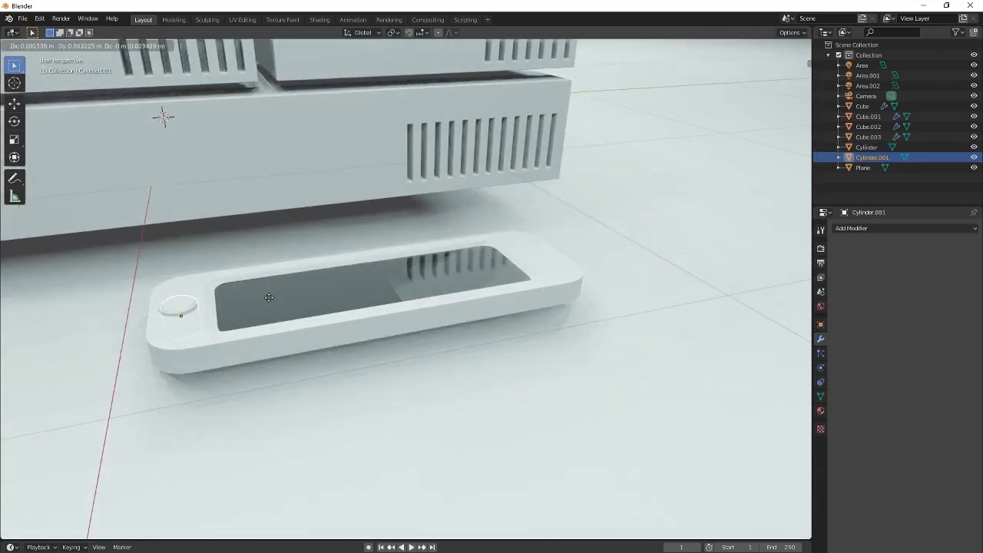
{"action": "key", "text": "shift+d"}
{"action": "key", "text": "x"}
{"action": "key", "text": "y"}
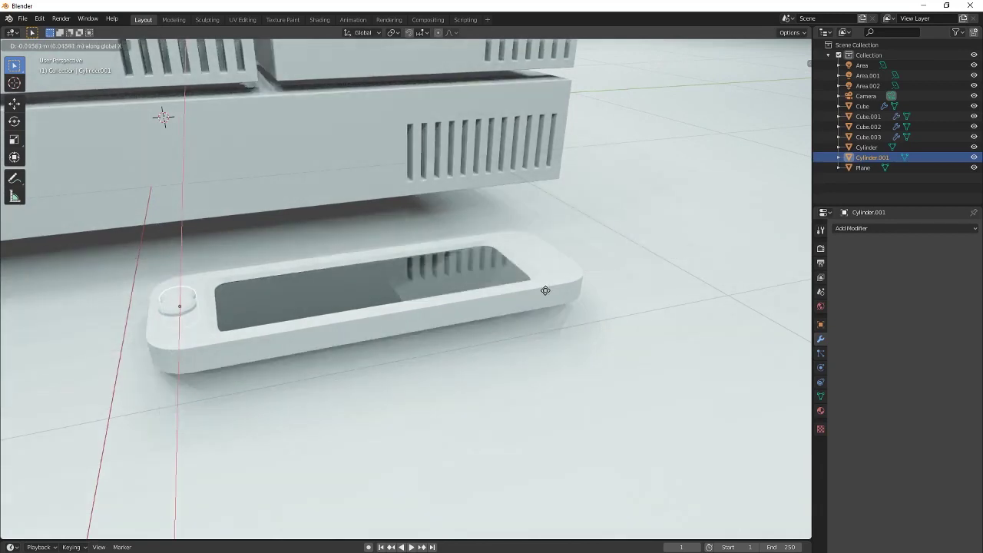
{"action": "left_click", "coordinate": [628, 304]}
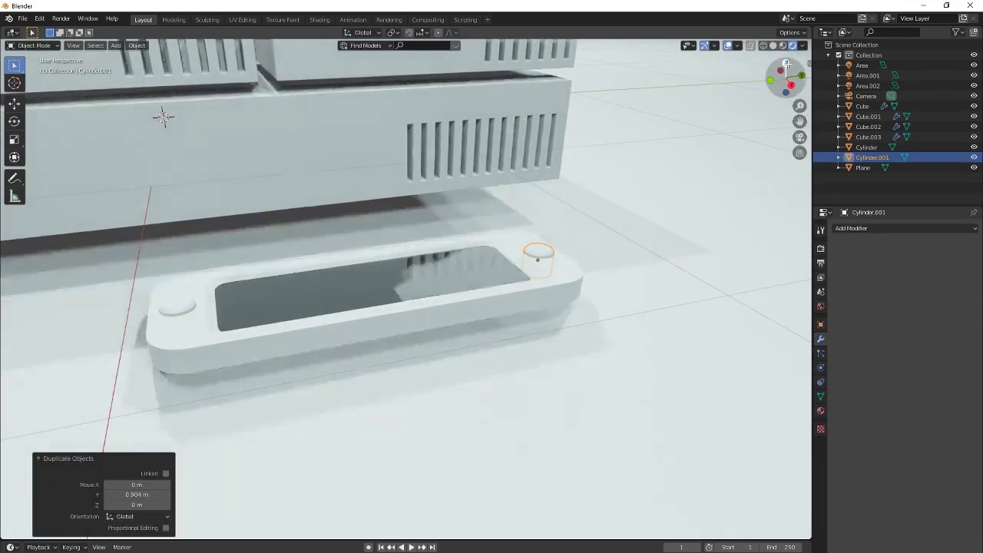
From the top view, scale the duplicated button uniformly to 0.78.
{"action": "left_click", "coordinate": [785, 63]}
{"action": "scroll", "coordinate": [604, 211], "scroll_direction": "up", "scroll_amount": 5}
{"action": "middle_click_drag", "start_coordinate": [588, 131], "coordinate": [460, 283], "text": "shift"}
{"action": "scroll", "coordinate": [489, 234], "scroll_direction": "up", "scroll_amount": 2}
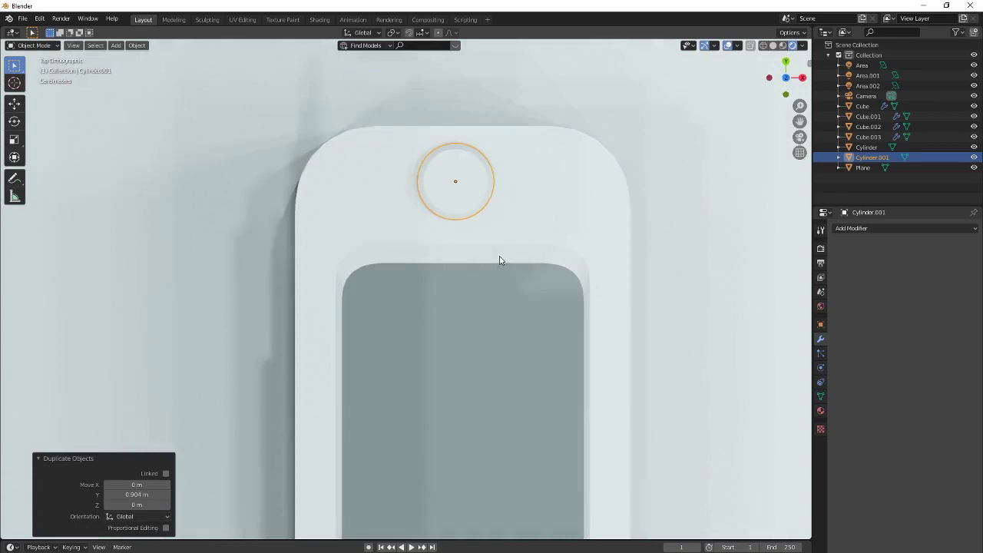
{"action": "key", "text": "s"}
{"action": "left_click", "coordinate": [542, 259]}
Move the smaller button about -0.07 m along X towards the accessory's corner and -0.0062 m along Y.
{"action": "key", "text": "g"}
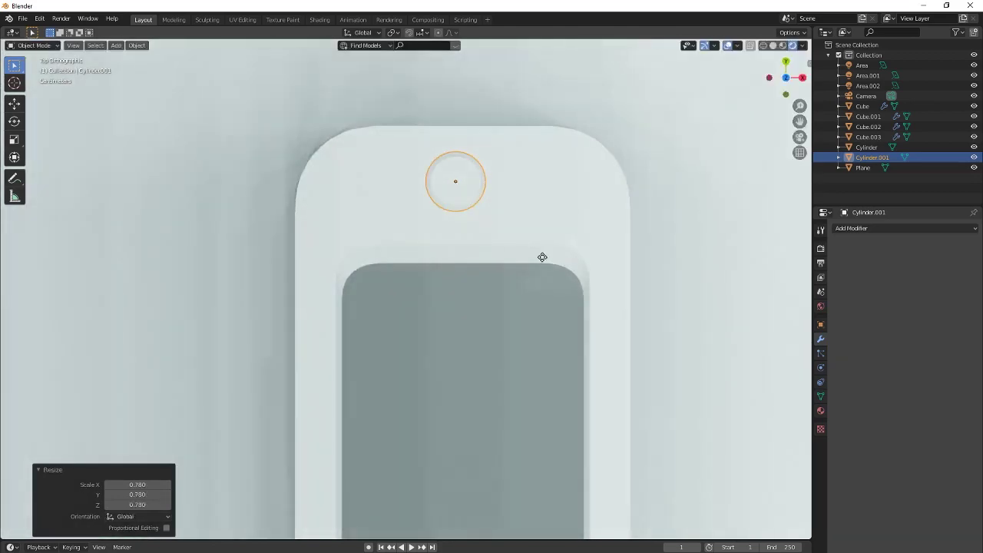
{"action": "key", "text": "y"}
{"action": "key", "text": "x"}
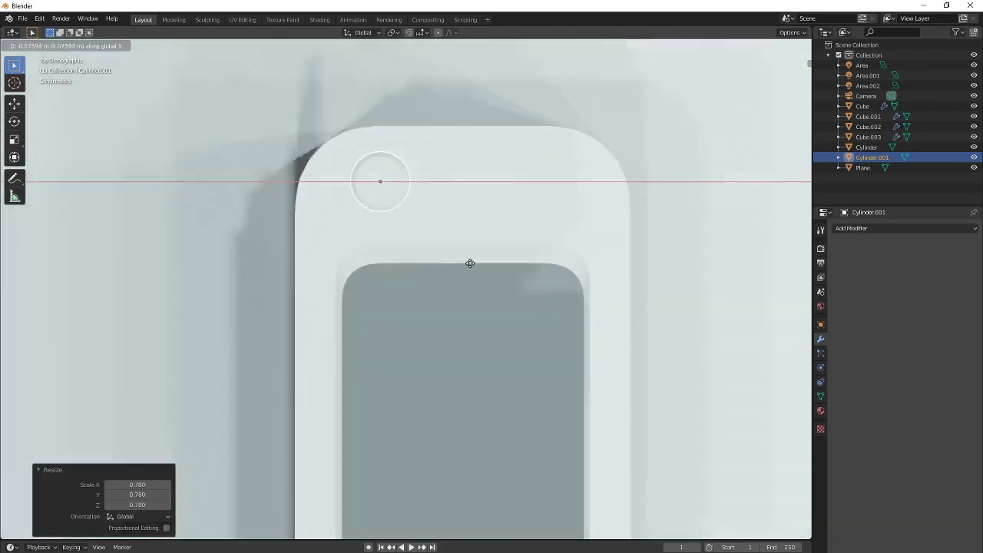
{"action": "left_click", "coordinate": [470, 262]}
{"action": "key", "text": "g"}
{"action": "key", "text": "y"}
{"action": "left_click", "coordinate": [473, 268]}
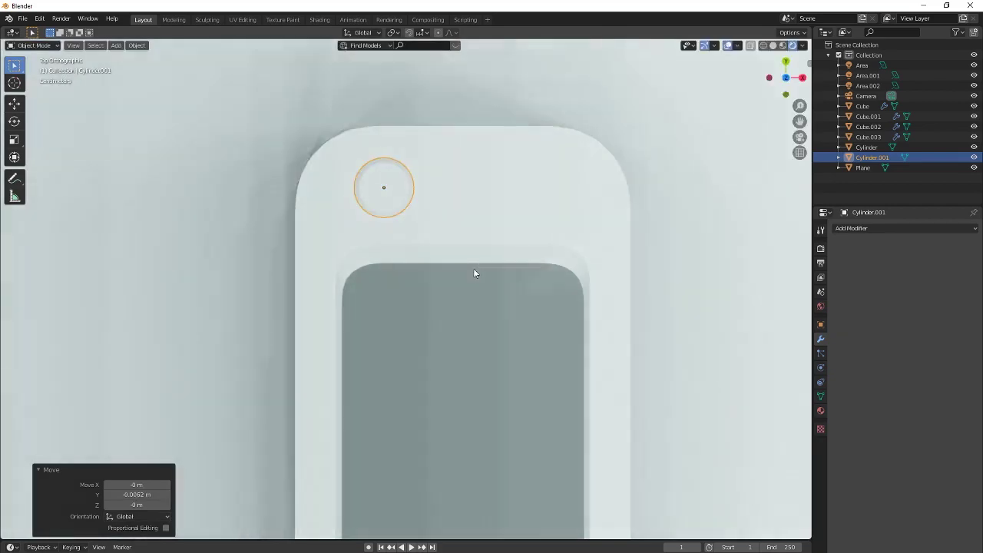
Duplicate the small button about 0.077 m along X, then shift both small buttons 0.000517 m along X.
{"action": "key", "text": "shift+d"}
{"action": "key", "text": "x"}
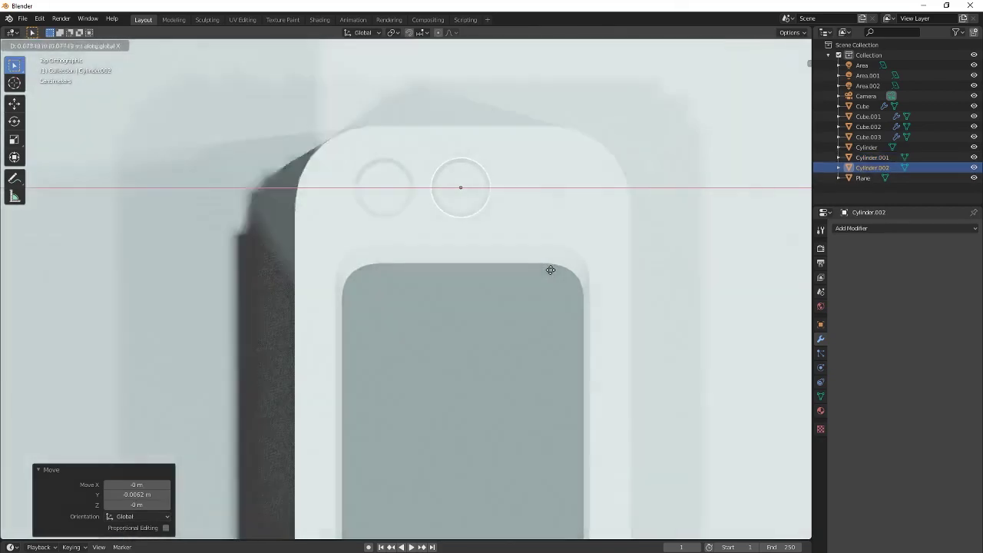
{"action": "left_click", "coordinate": [548, 268]}
{"action": "left_click", "coordinate": [414, 203], "text": "shift"}
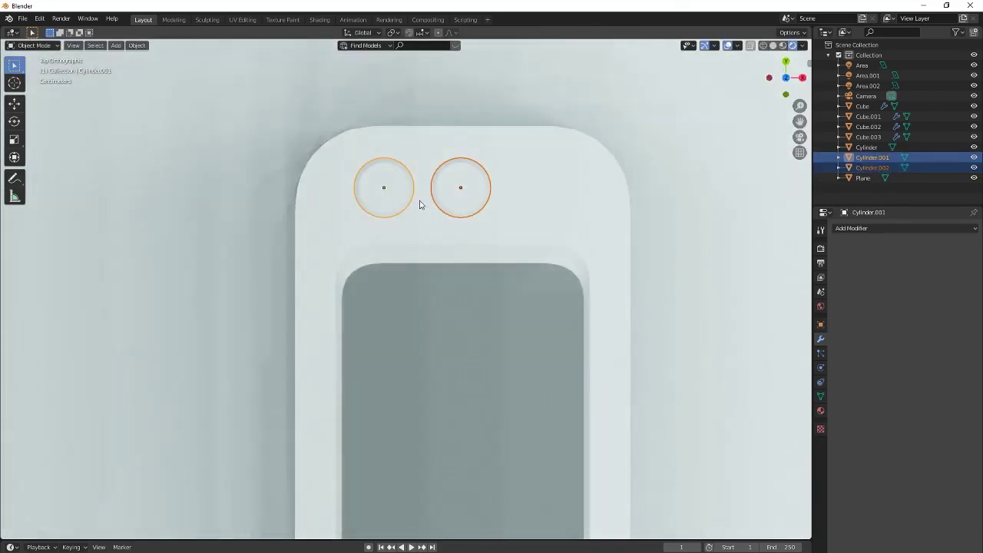
{"action": "key", "text": "g"}
{"action": "key", "text": "x"}
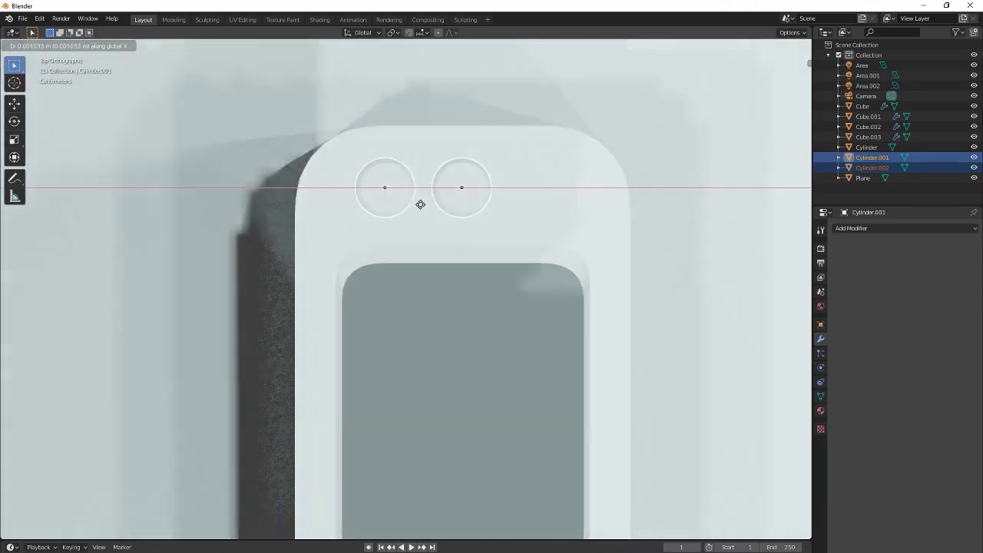
{"action": "left_click", "coordinate": [419, 204]}
Raise the two small buttons 0.00528 m along Z.
{"action": "middle_click_drag", "start_coordinate": [553, 263], "coordinate": [568, 178]}
{"action": "scroll", "coordinate": [517, 240], "scroll_direction": "down", "scroll_amount": 3}
{"action": "key", "text": "g"}
{"action": "key", "text": "z"}
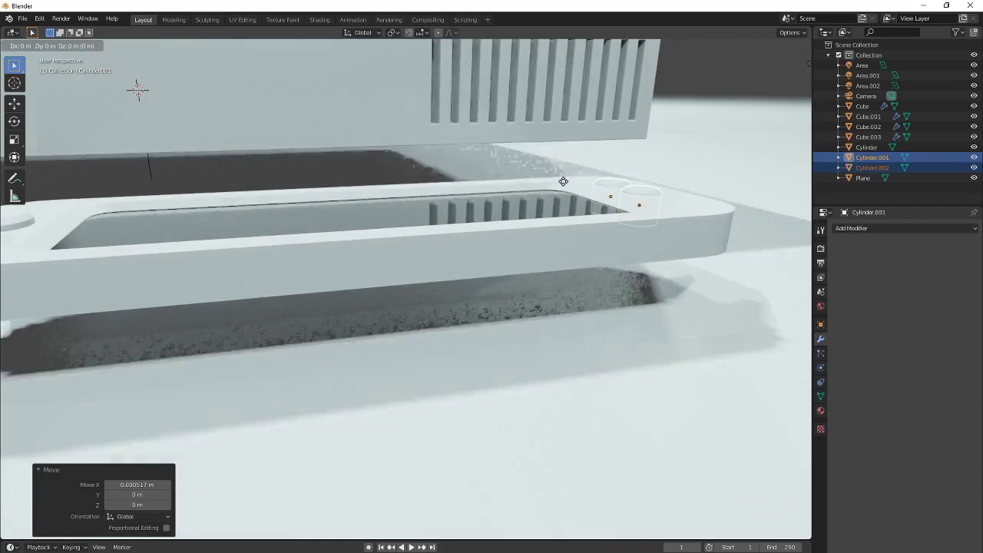
{"action": "left_click", "coordinate": [555, 196]}
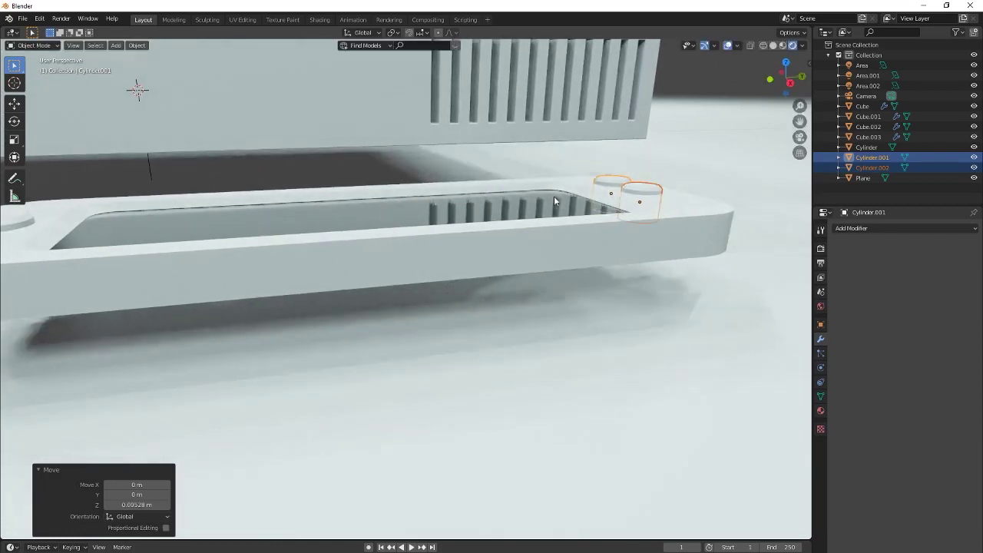
Inset the long outer side face of the accessory body by 0.01508 m in Edit Mode.
{"action": "scroll", "coordinate": [554, 198], "scroll_direction": "down", "scroll_amount": 5}
{"action": "scroll", "coordinate": [525, 349], "scroll_direction": "up", "scroll_amount": 4}
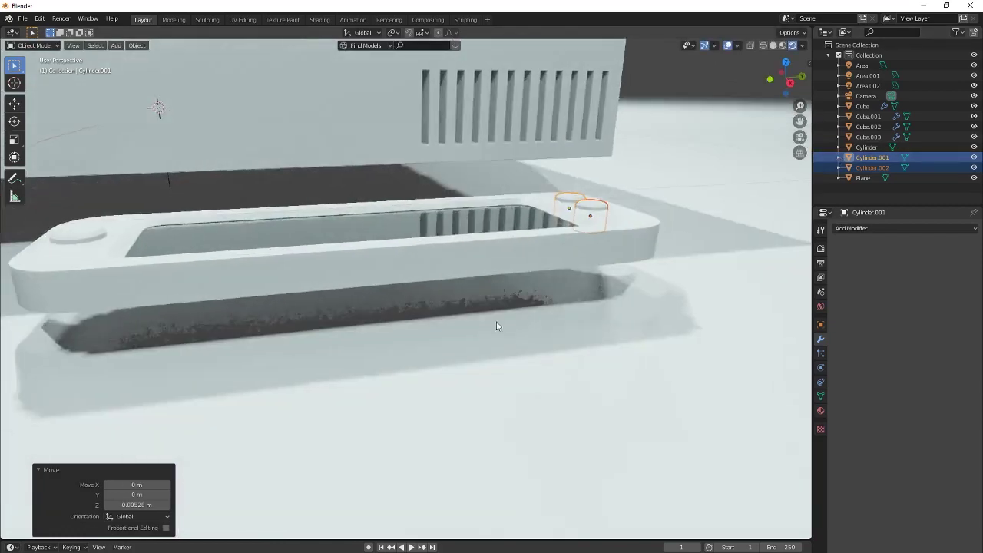
{"action": "middle_click_drag", "start_coordinate": [499, 325], "coordinate": [535, 341], "text": "shift"}
{"action": "left_click", "coordinate": [409, 284]}
{"action": "key", "text": "Tab"}
{"action": "key", "text": "alt+a"}
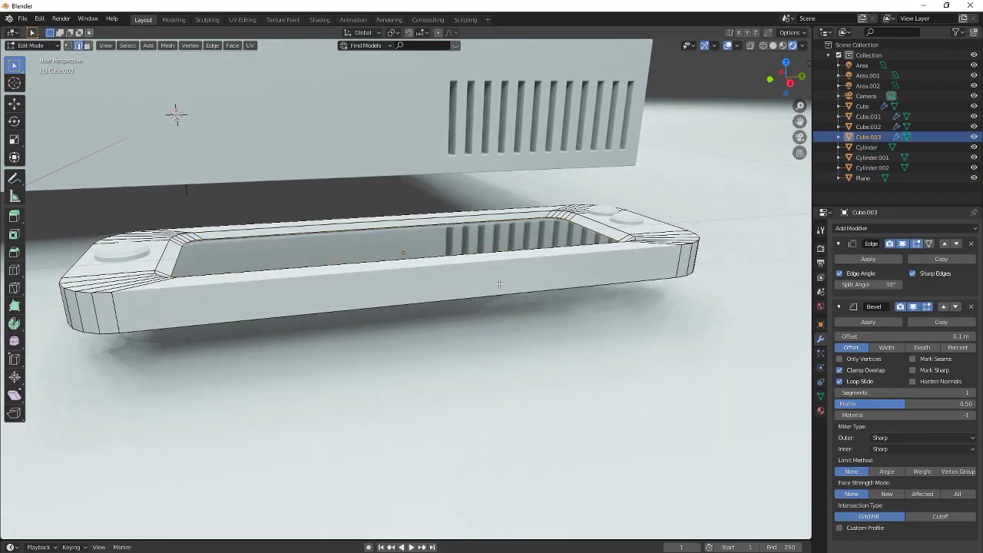
{"action": "left_click", "coordinate": [88, 45]}
{"action": "left_click", "coordinate": [491, 278]}
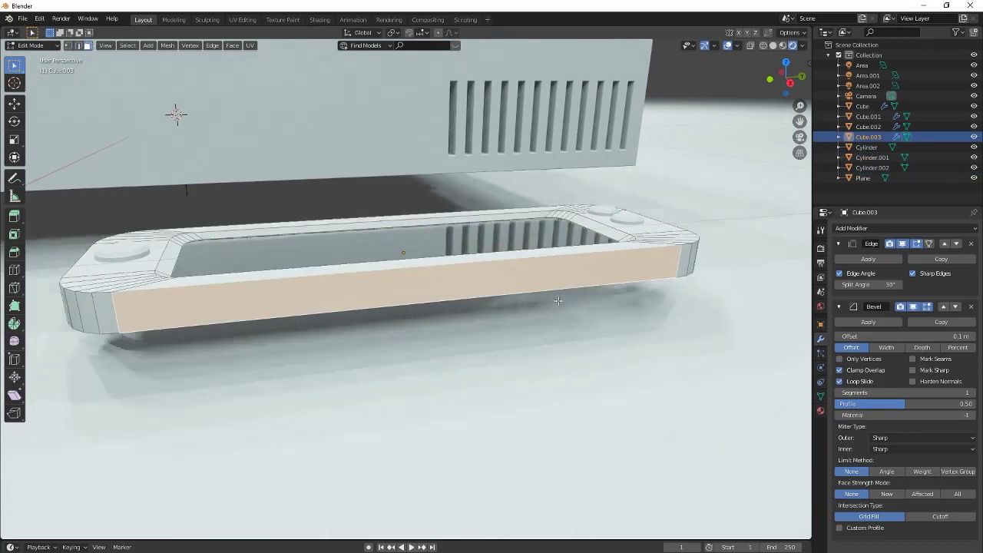
{"action": "key", "text": "i"}
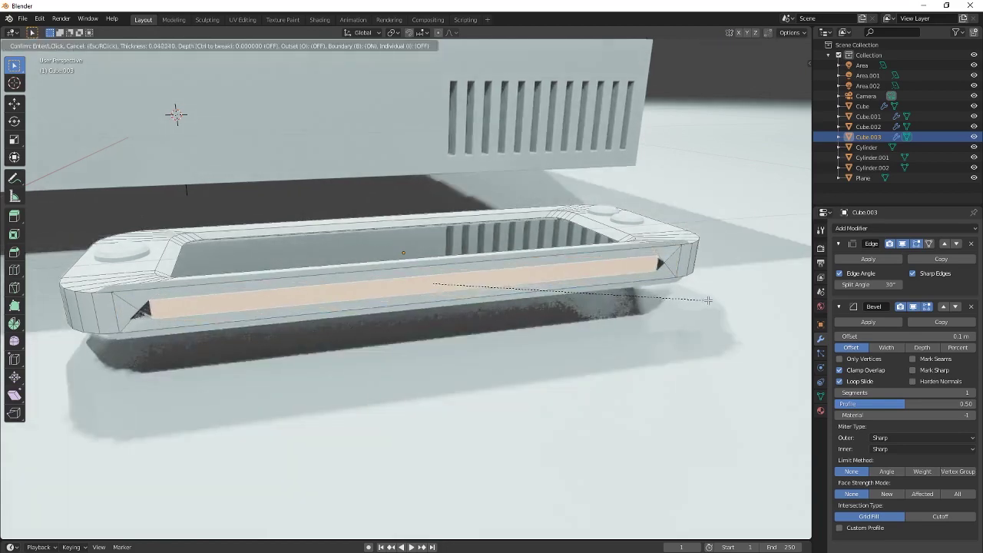
{"action": "left_click", "coordinate": [722, 298]}
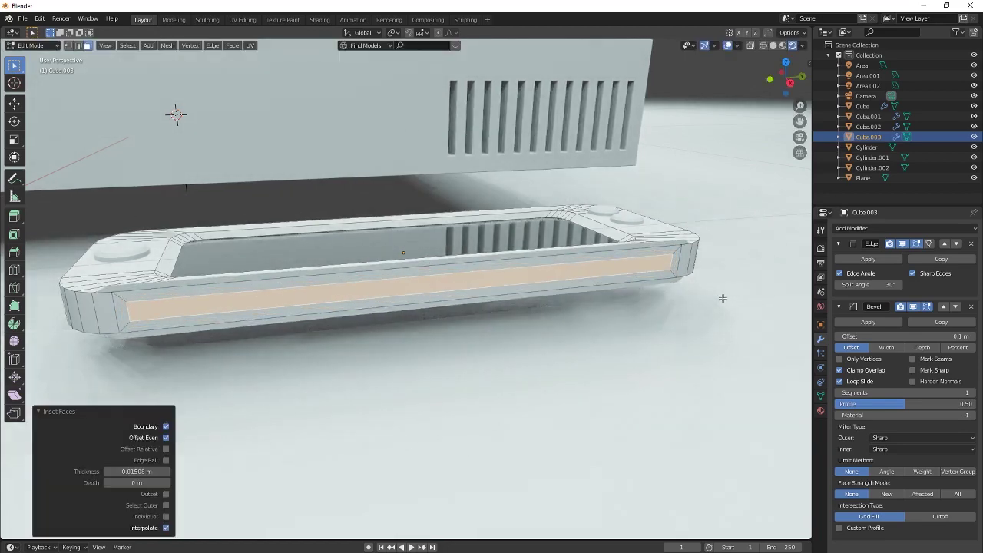
Shrink the inset face into a small rectangle, scaling it to 0.107 along Y, 0.75 along Z, and a further 0.771 along Y.
{"action": "key", "text": "s"}
{"action": "key", "text": "x"}
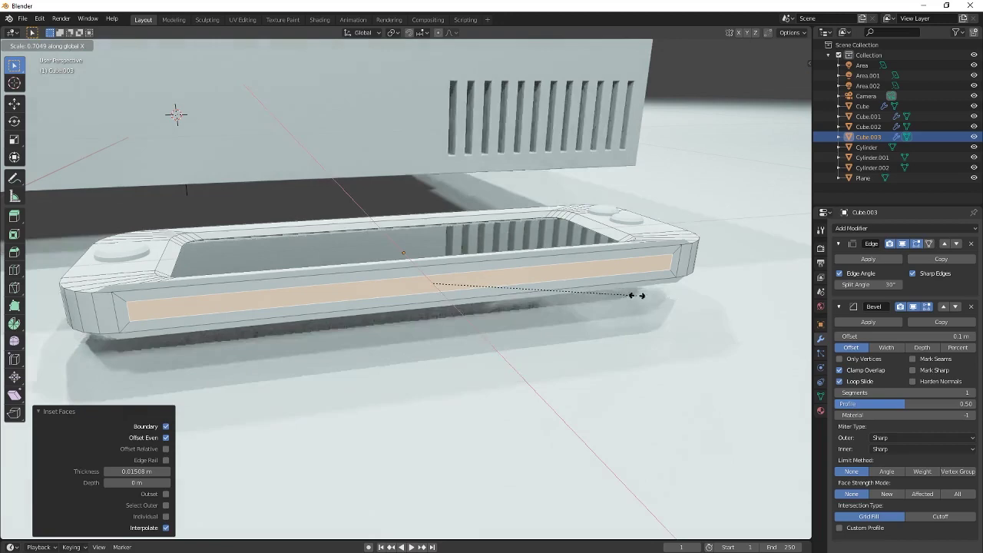
{"action": "left_click", "coordinate": [462, 288]}
{"action": "key", "text": "s"}
{"action": "key", "text": "z"}
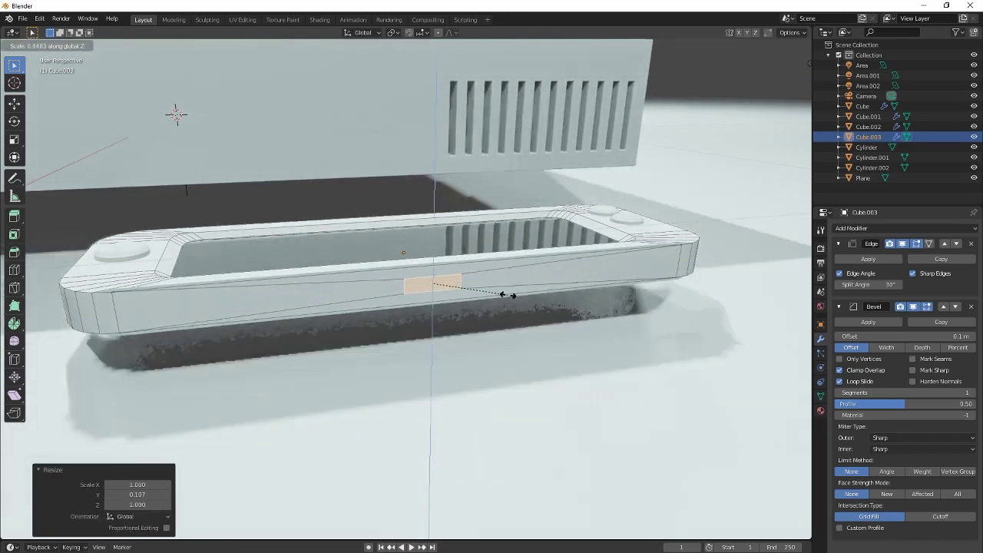
{"action": "left_click", "coordinate": [499, 294]}
{"action": "key", "text": "s"}
{"action": "key", "text": "y"}
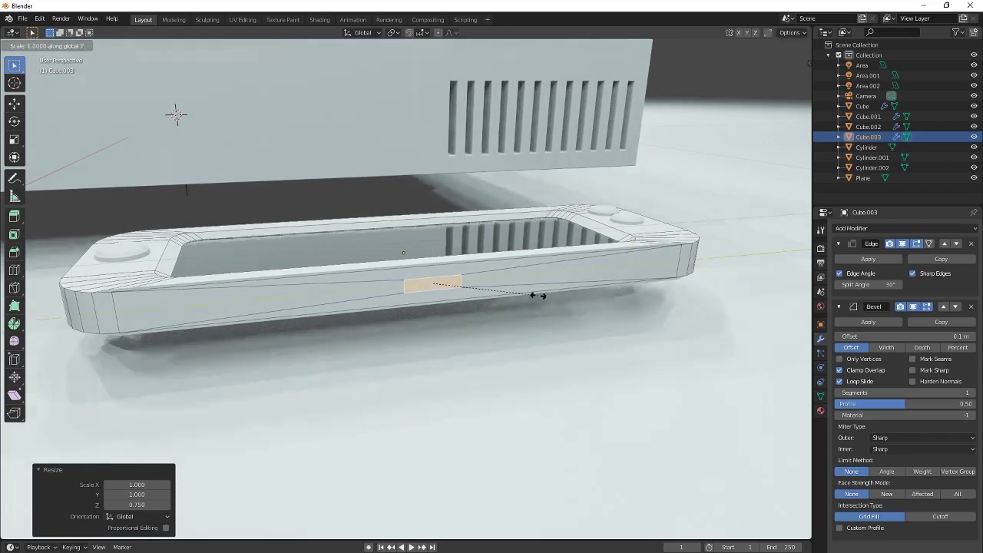
{"action": "left_click", "coordinate": [493, 308]}
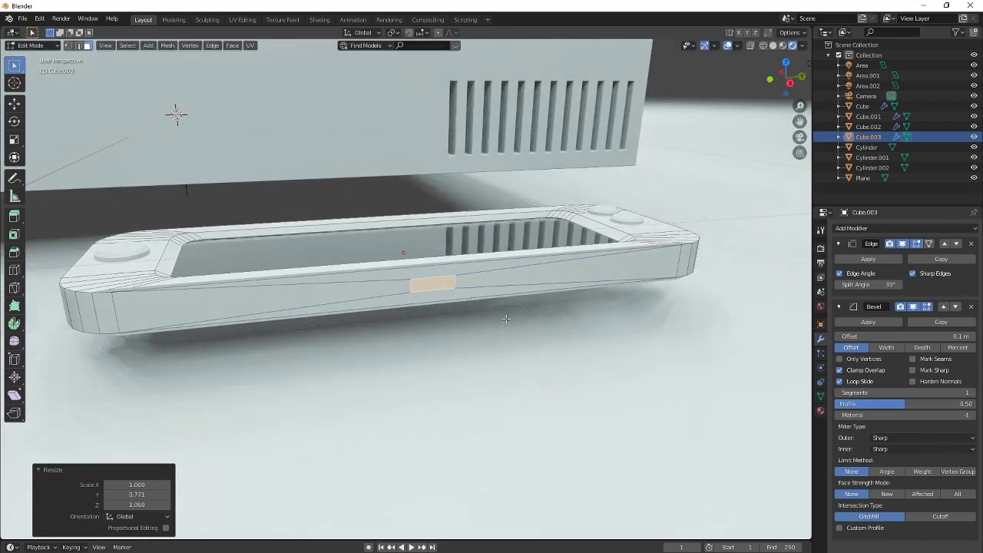
Extrude the small rectangular face about 0.028 m into the body, return to Object Mode, and view the scene through the camera.
{"action": "key", "text": "Tab"}
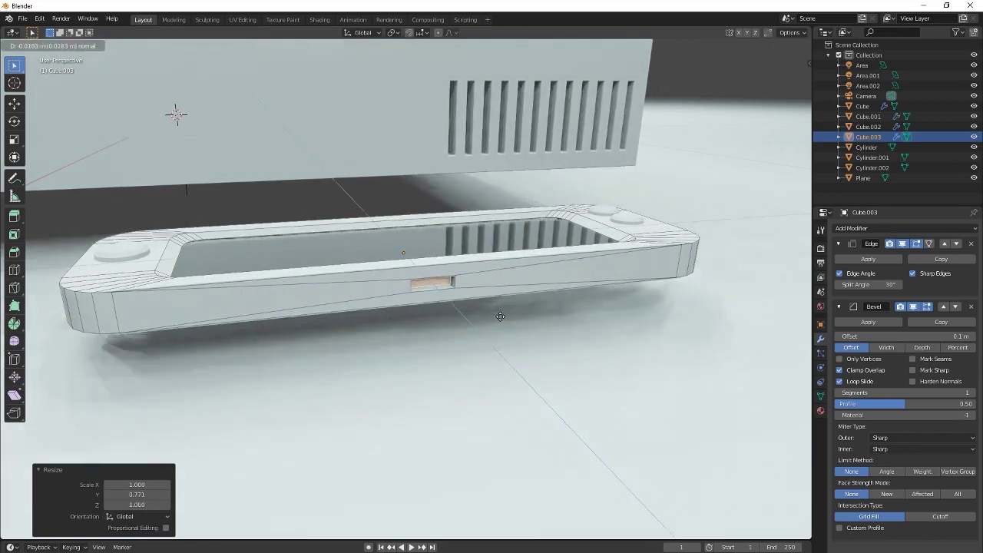
{"action": "left_click", "coordinate": [799, 136]}
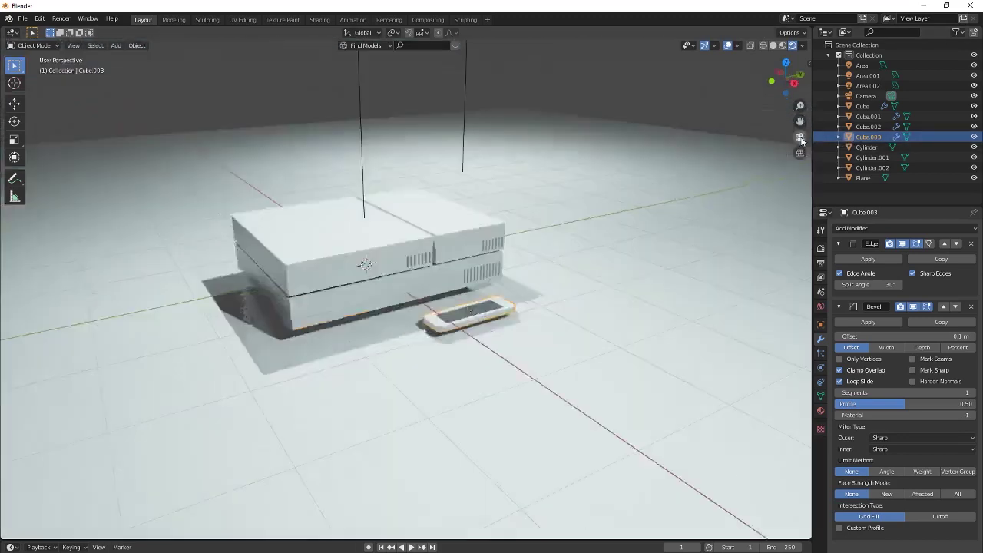
{"action": "scroll", "coordinate": [613, 289], "scroll_direction": "down", "scroll_amount": 4}
{"action": "middle_click_drag", "start_coordinate": [634, 297], "coordinate": [581, 322], "text": "shift"}
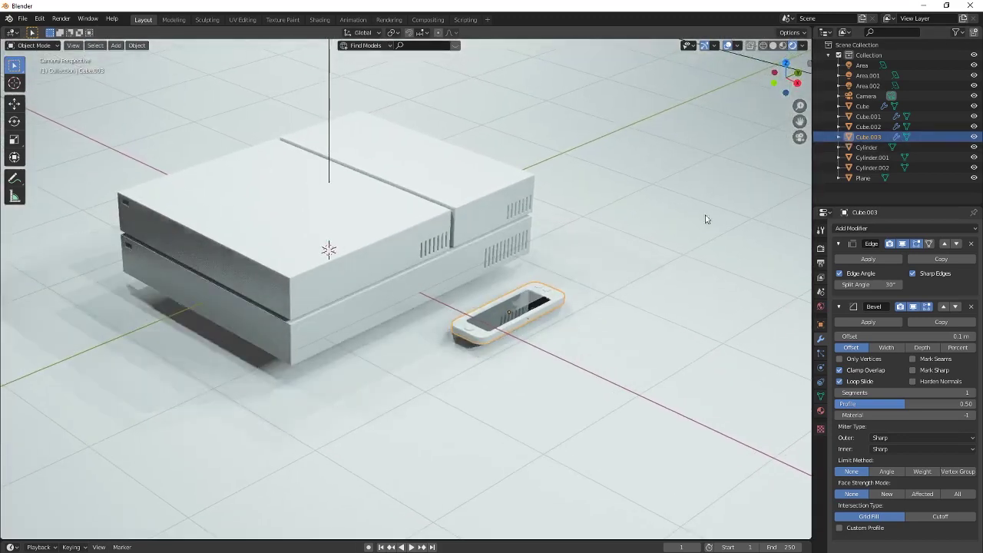